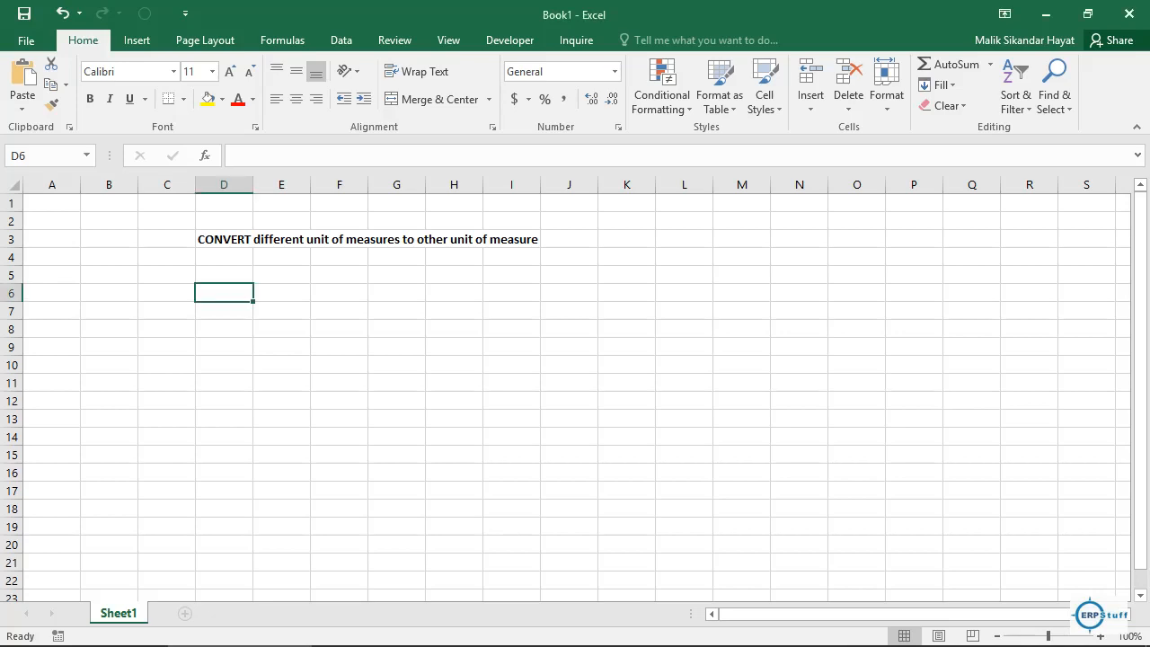
Enter the headings Inches, cm and mm in D8:F8, with the value 12 under Inches in D9.
{"action": "left_click", "coordinate": [223, 329]}
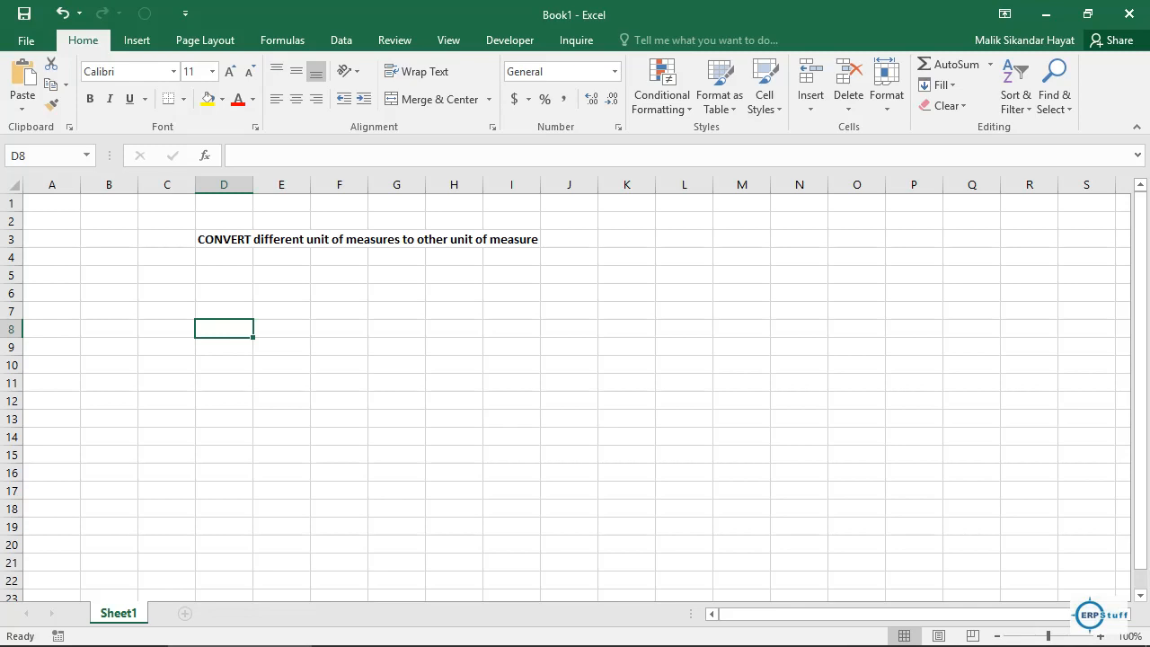
{"action": "type", "text": "Inches"}
{"action": "key", "text": "Tab"}
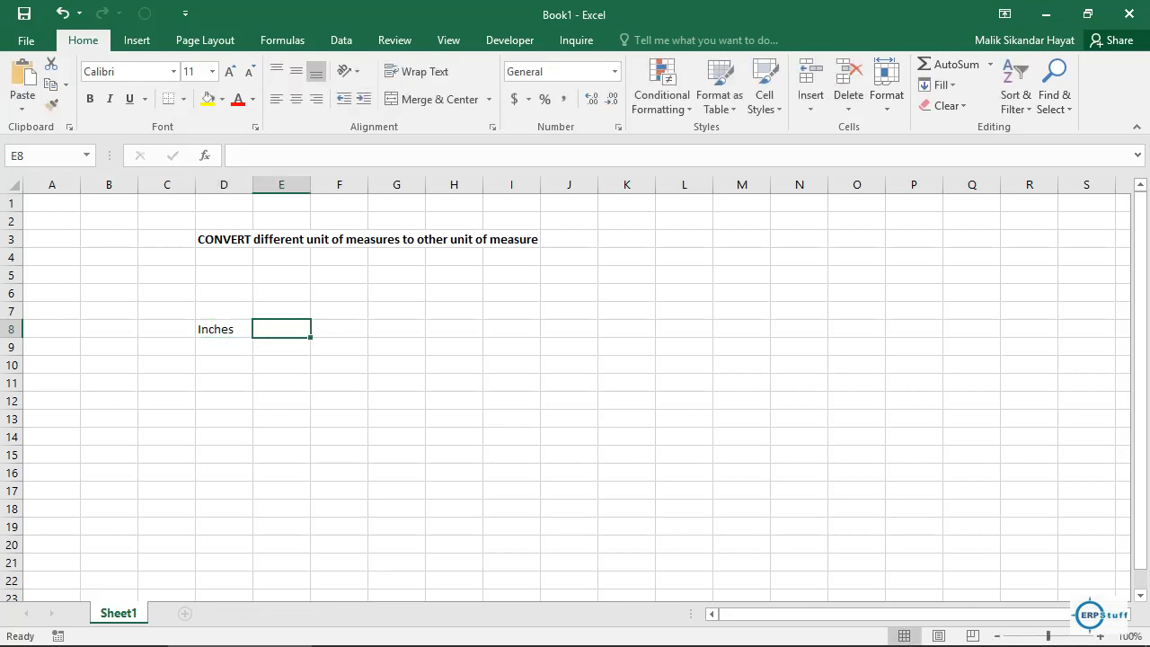
{"action": "type", "text": "cm"}
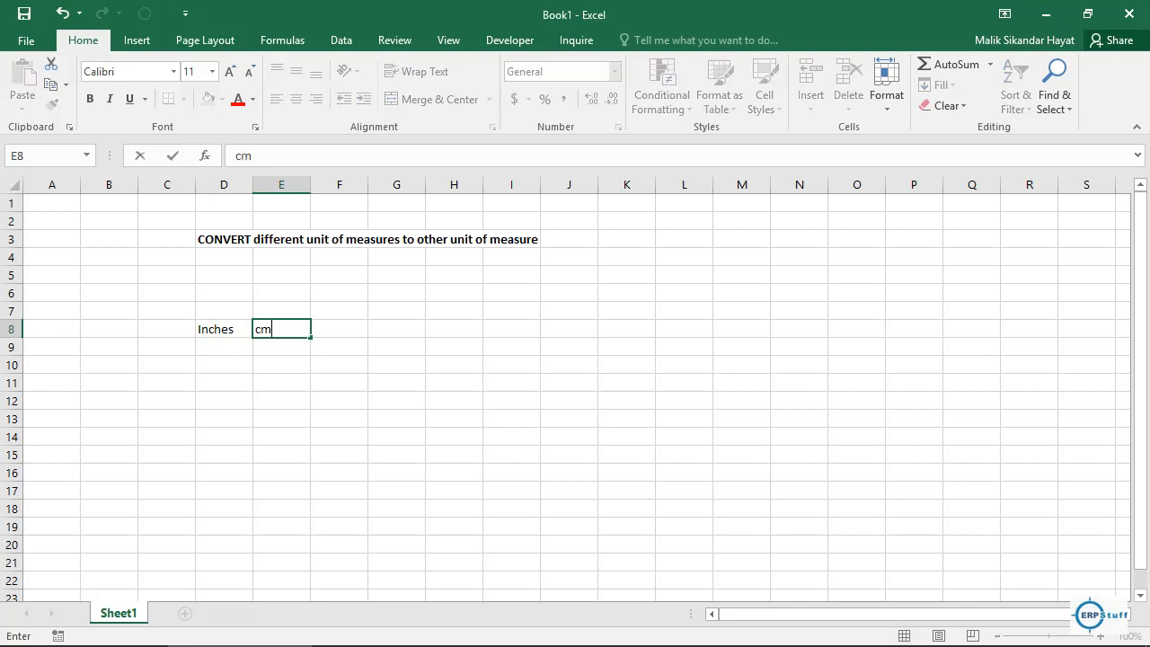
{"action": "key", "text": "Tab"}
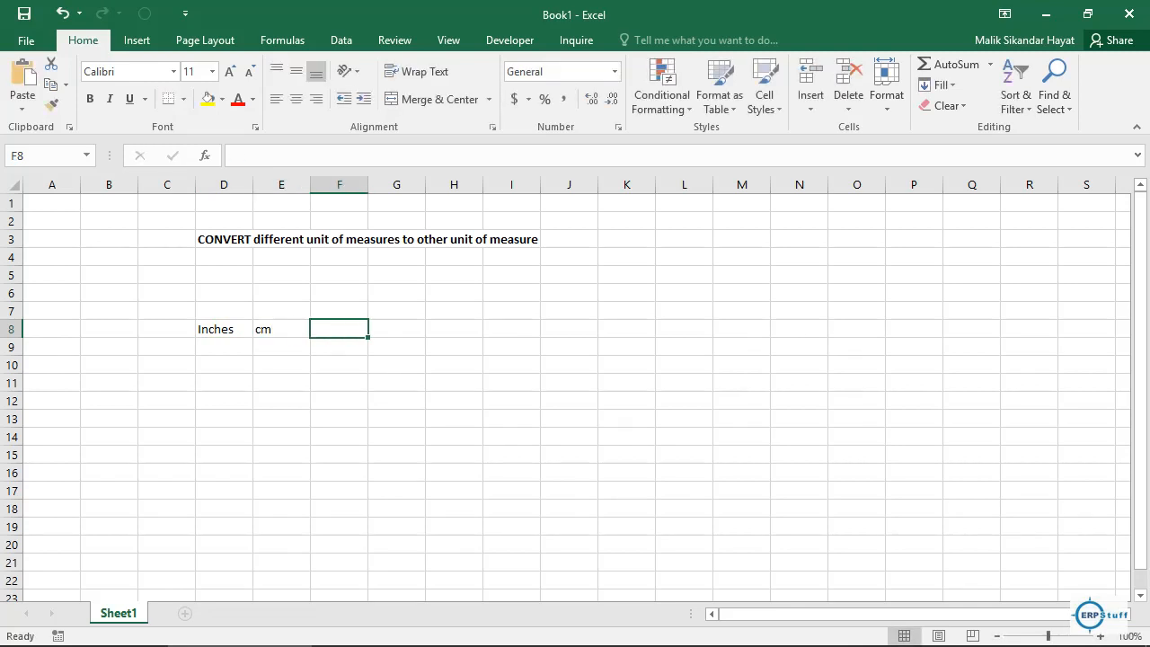
{"action": "type", "text": "mm"}
{"action": "key", "text": "Return"}
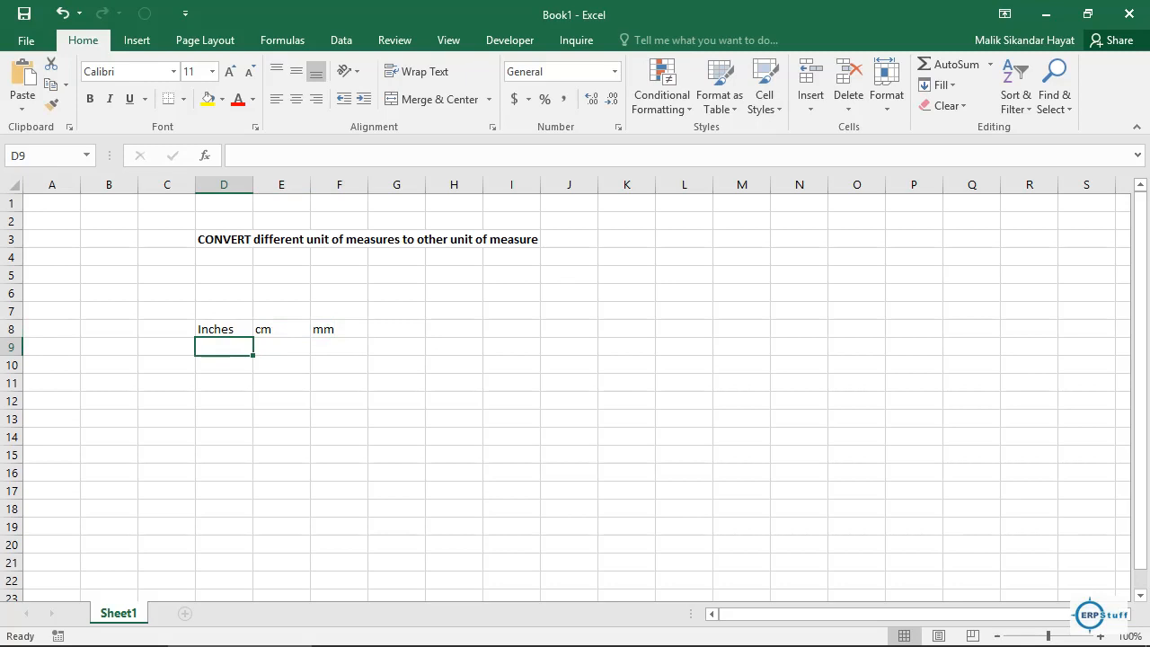
{"action": "type", "text": "12"}
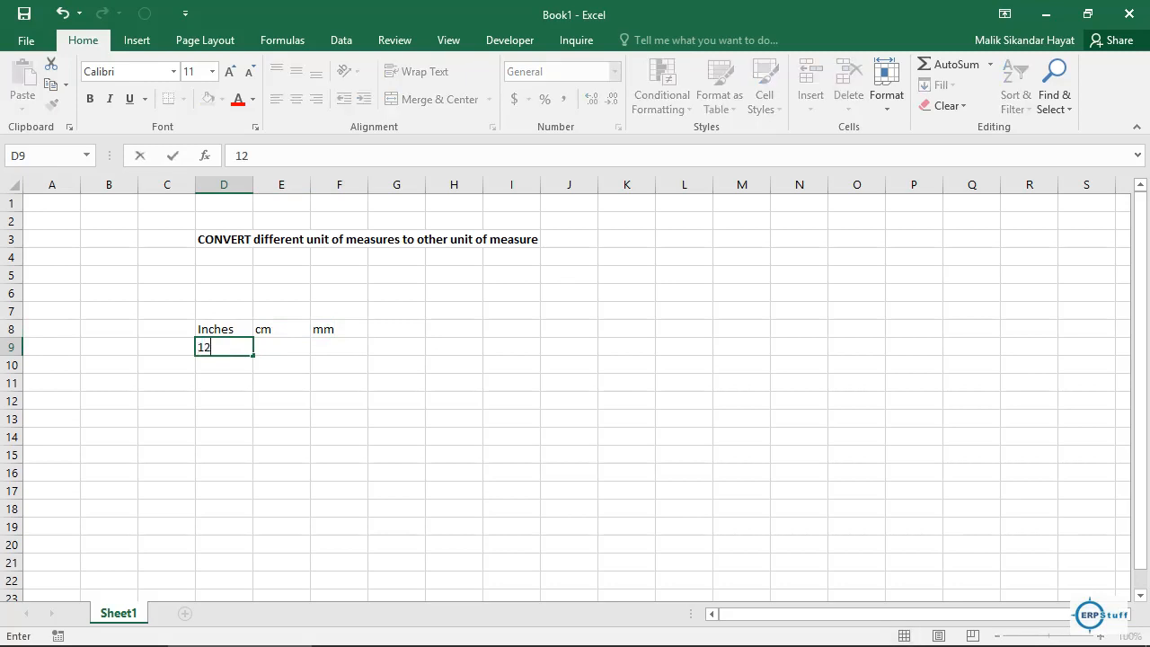
{"action": "key", "text": "Tab"}
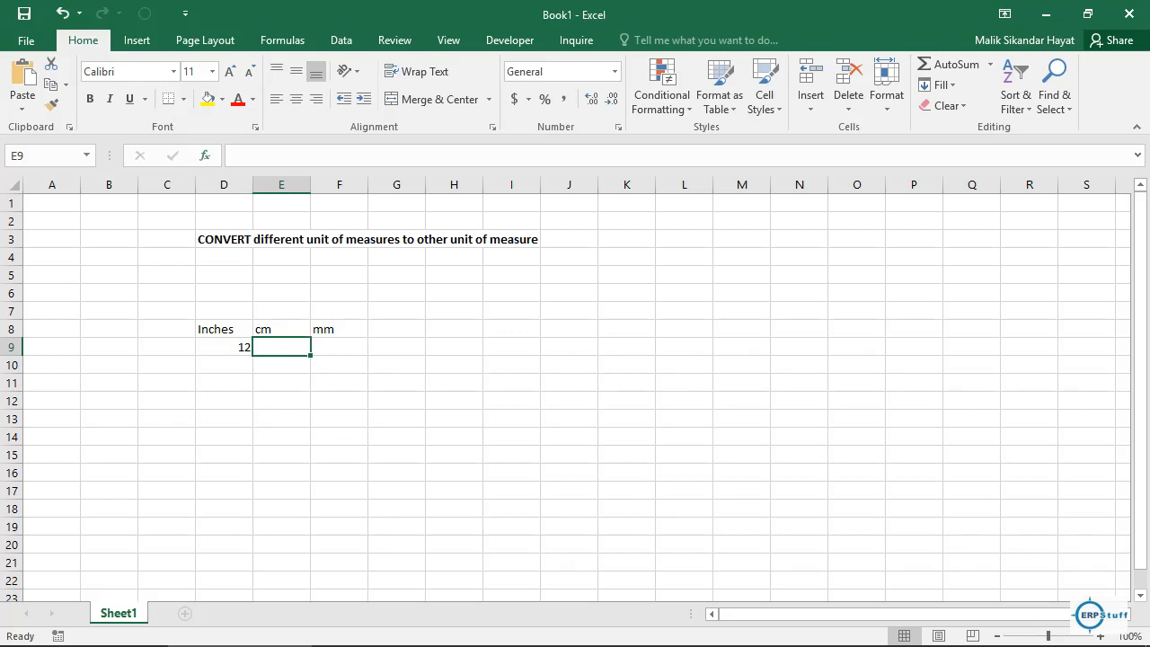
Insert the CONVERT function in E9 and move its arguments dialog clear of the entered data.
{"action": "left_click", "coordinate": [205, 156]}
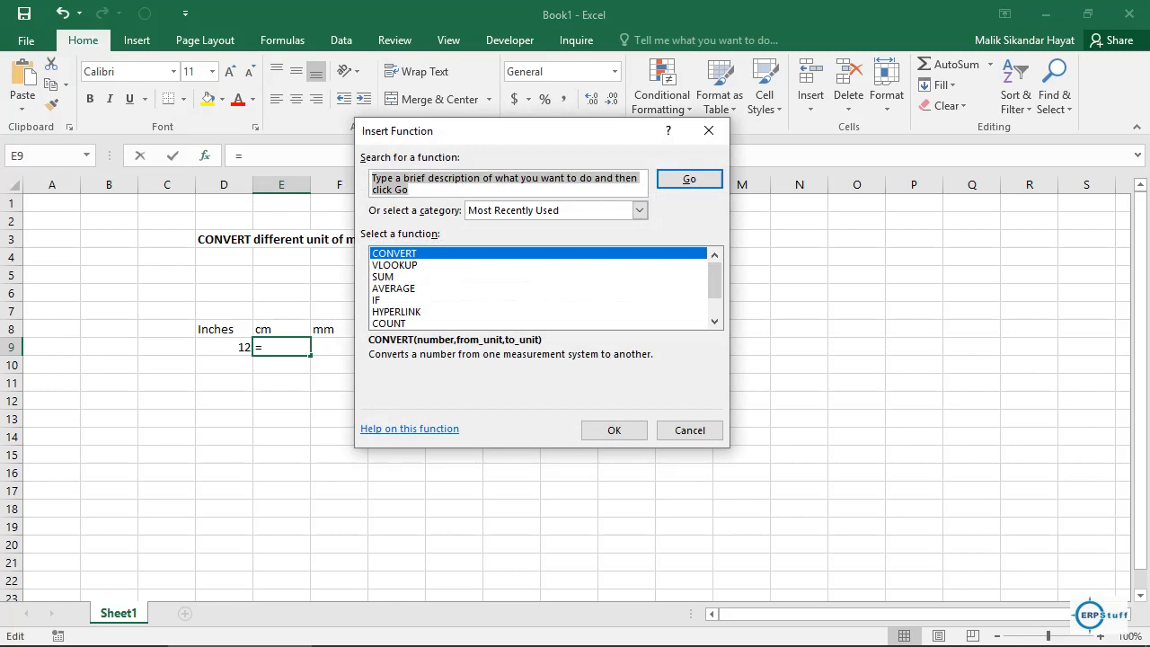
{"action": "left_click", "coordinate": [614, 431]}
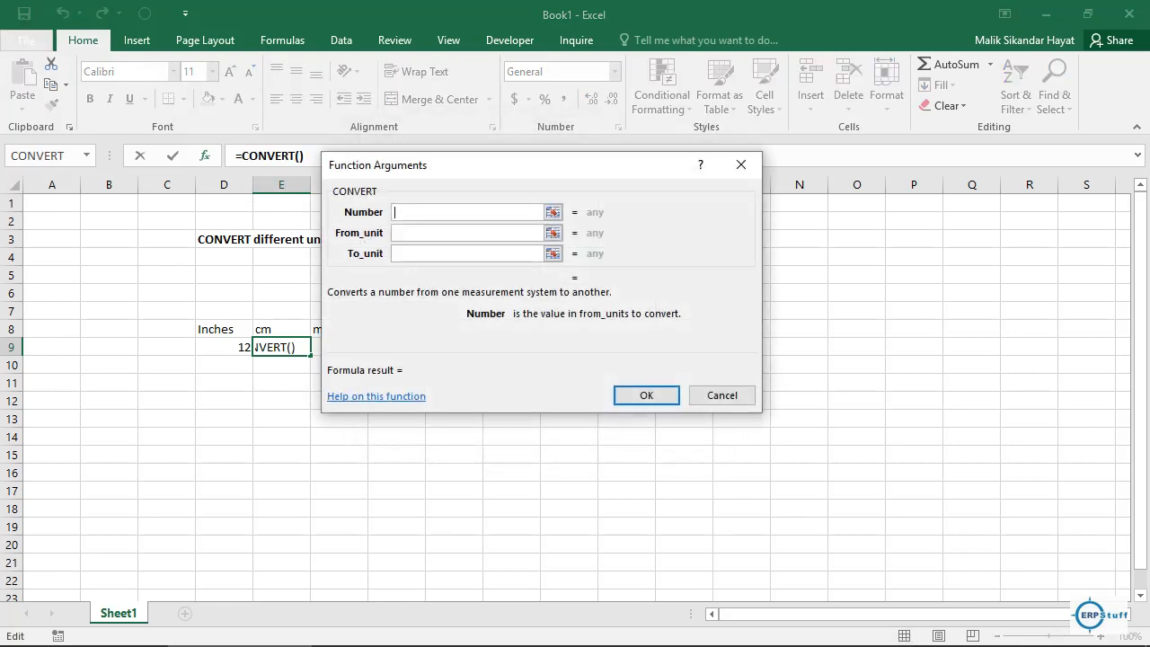
{"action": "left_click_drag", "start_coordinate": [401, 168], "coordinate": [586, 207]}
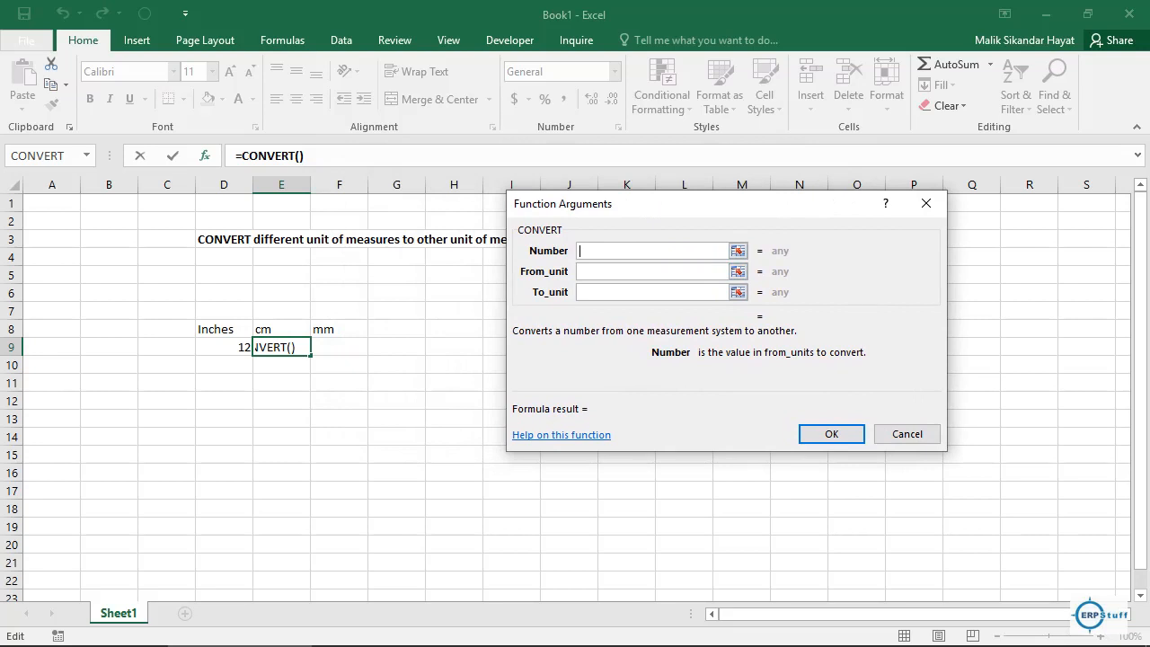
Open the help article on CONVERT, expand Measurement systems and examine the unit codes for distance.
{"action": "left_click", "coordinate": [562, 435]}
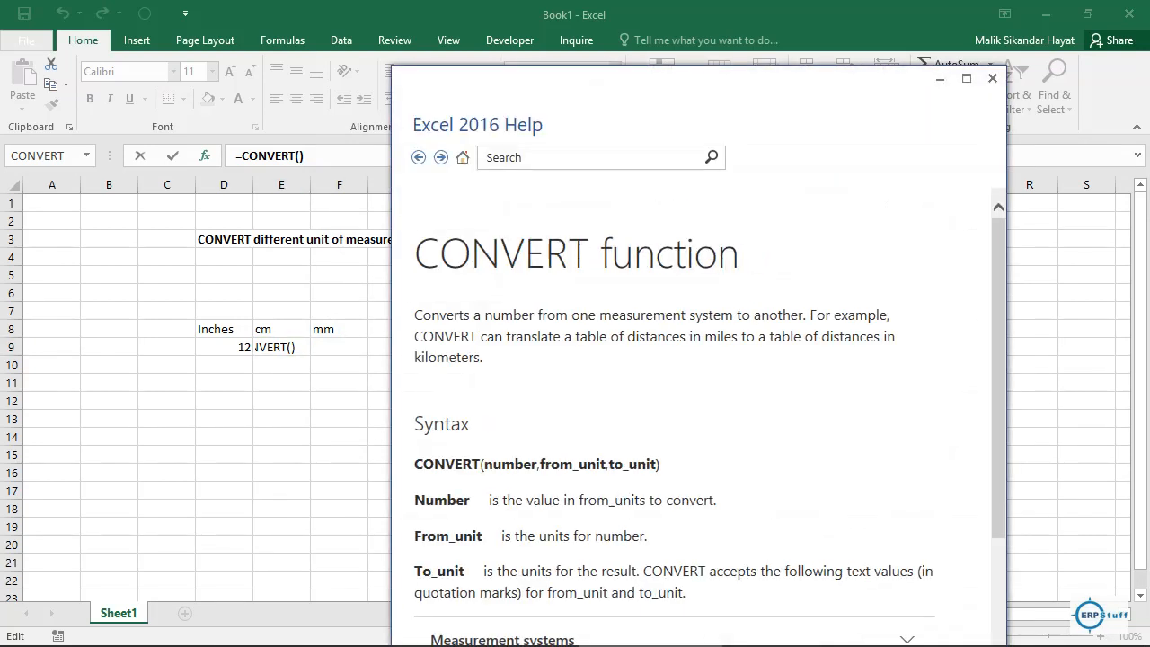
{"action": "scroll", "coordinate": [701, 413], "scroll_direction": "down", "scroll_amount": 5}
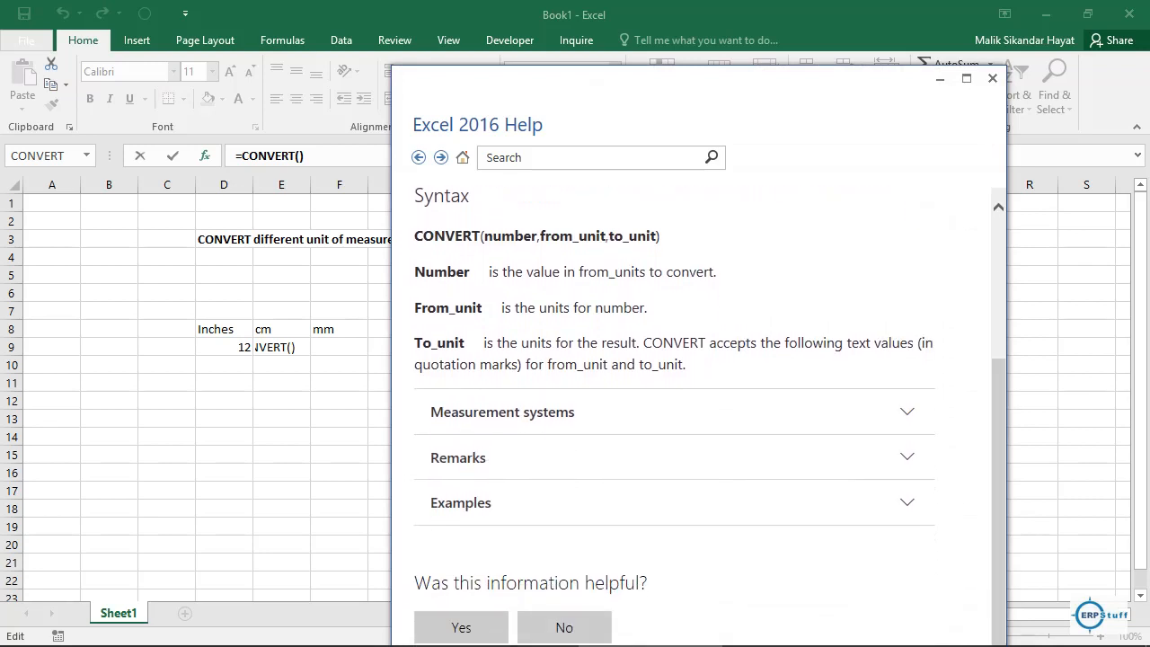
{"action": "left_click", "coordinate": [907, 412]}
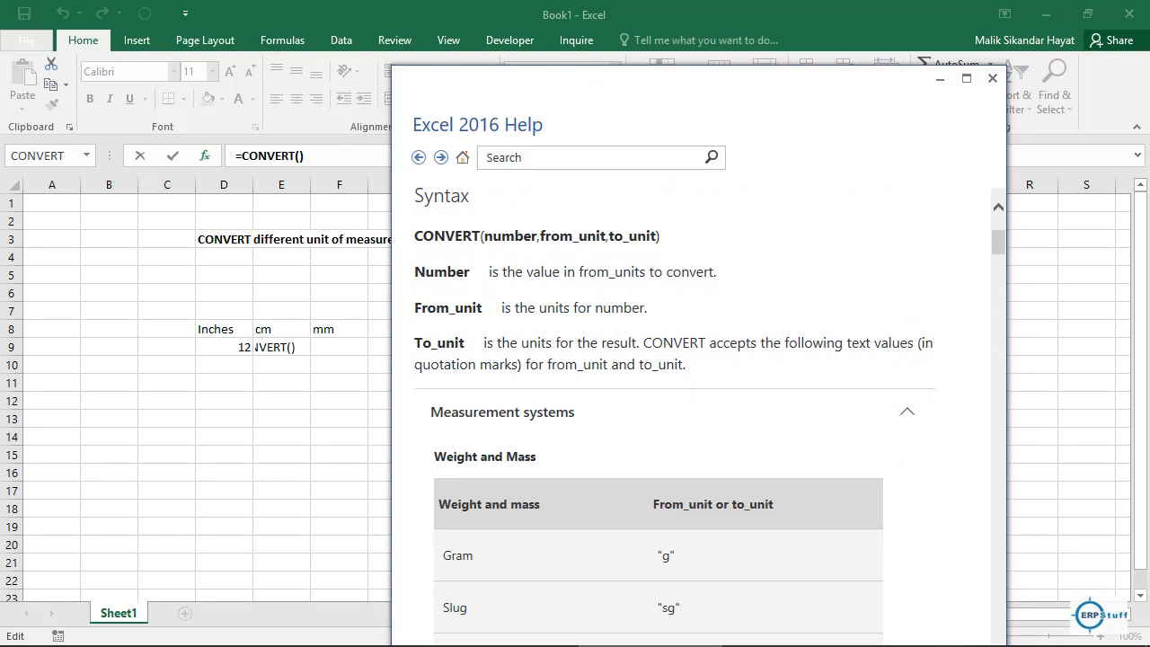
{"action": "scroll", "coordinate": [701, 414], "scroll_direction": "down", "scroll_amount": 10}
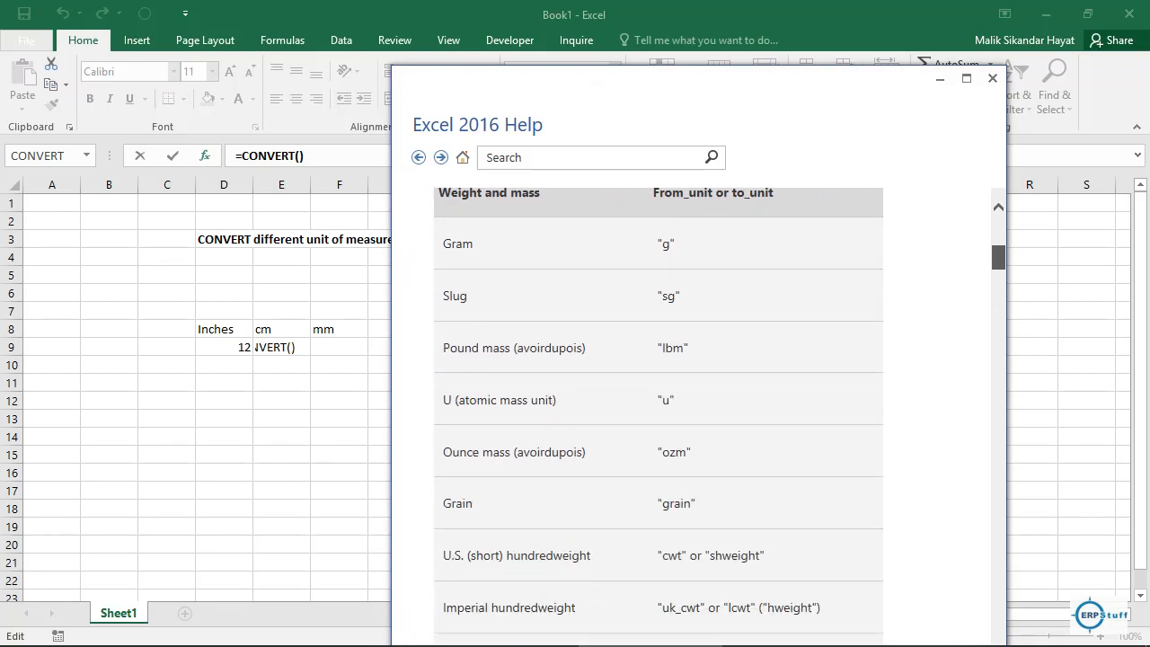
{"action": "scroll", "coordinate": [702, 414], "scroll_direction": "down", "scroll_amount": 5}
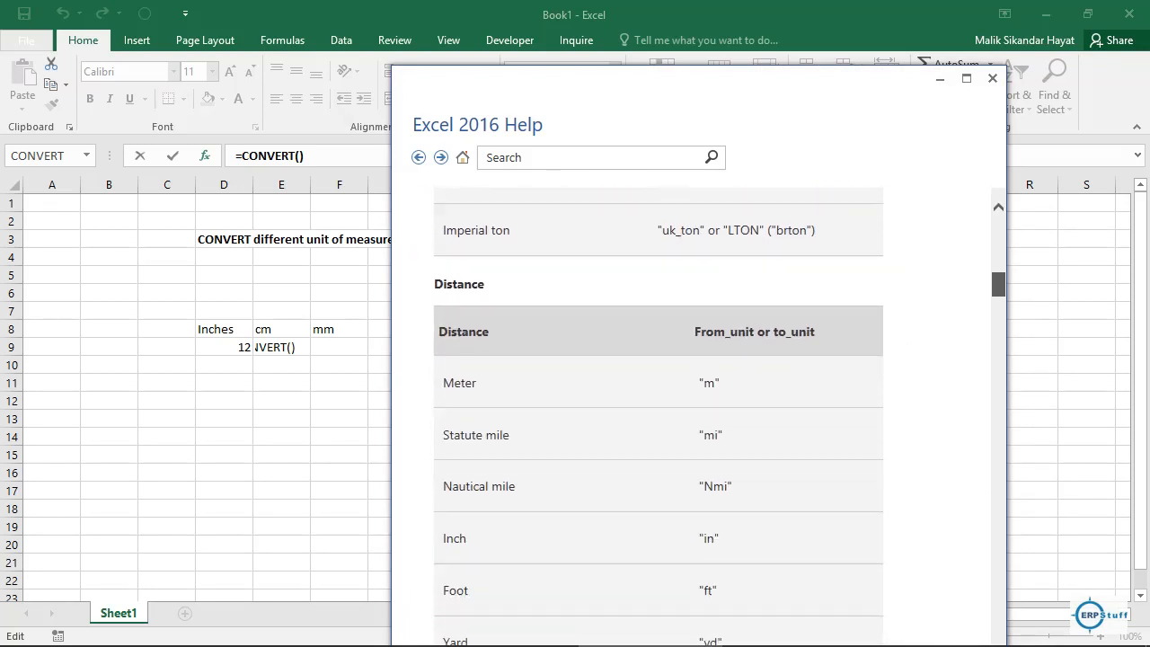
{"action": "scroll", "coordinate": [701, 413], "scroll_direction": "down", "scroll_amount": 1}
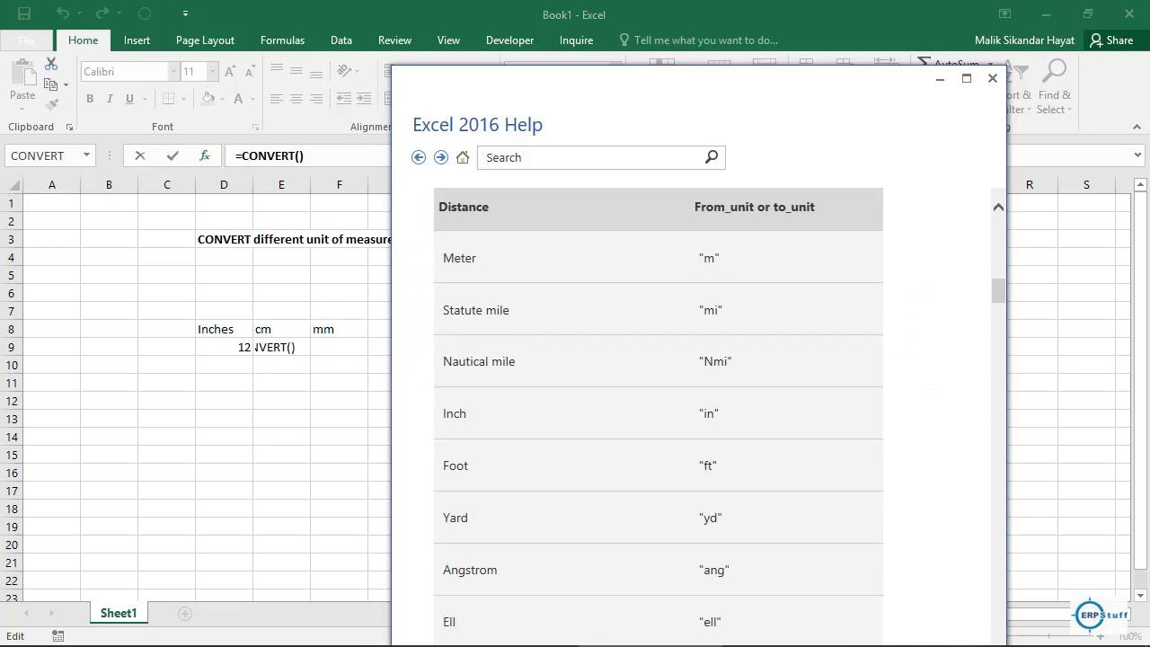
{"action": "scroll", "coordinate": [701, 414], "scroll_direction": "up", "scroll_amount": 2}
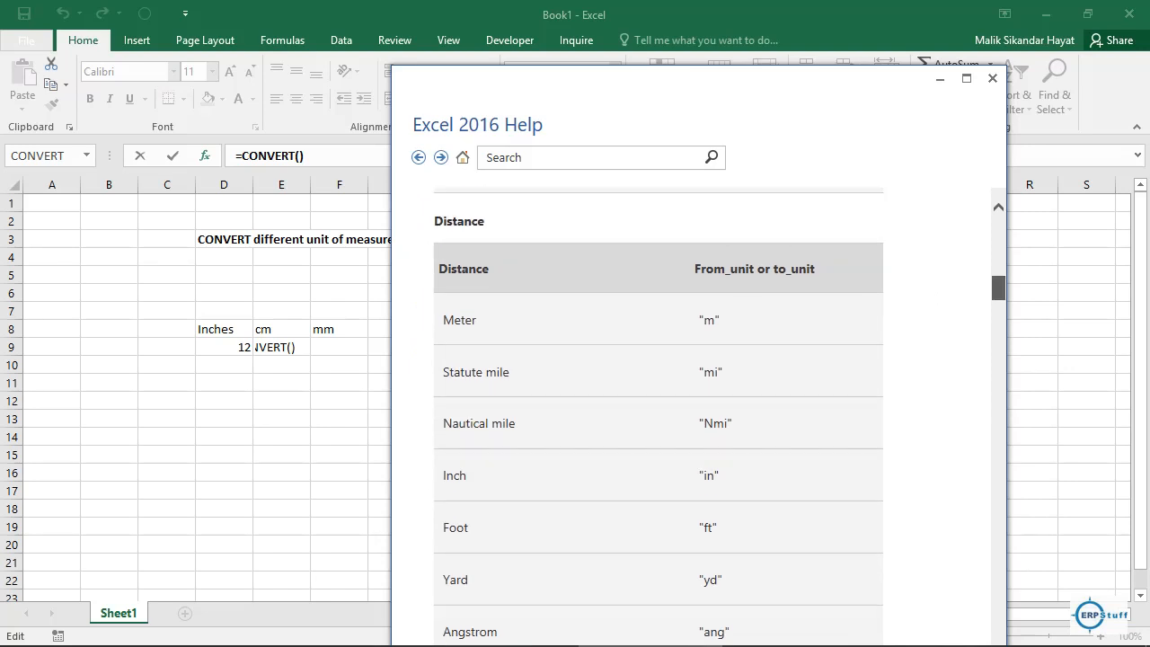
{"action": "scroll", "coordinate": [701, 414], "scroll_direction": "down", "scroll_amount": 4}
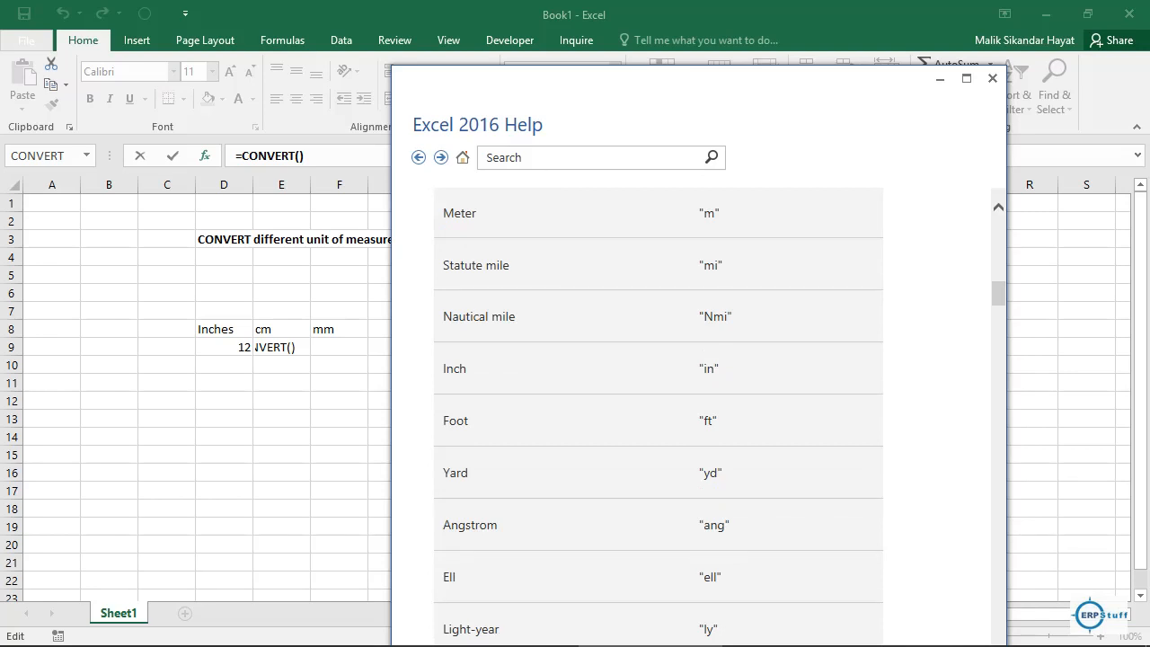
{"action": "scroll", "coordinate": [701, 413], "scroll_direction": "down", "scroll_amount": 4}
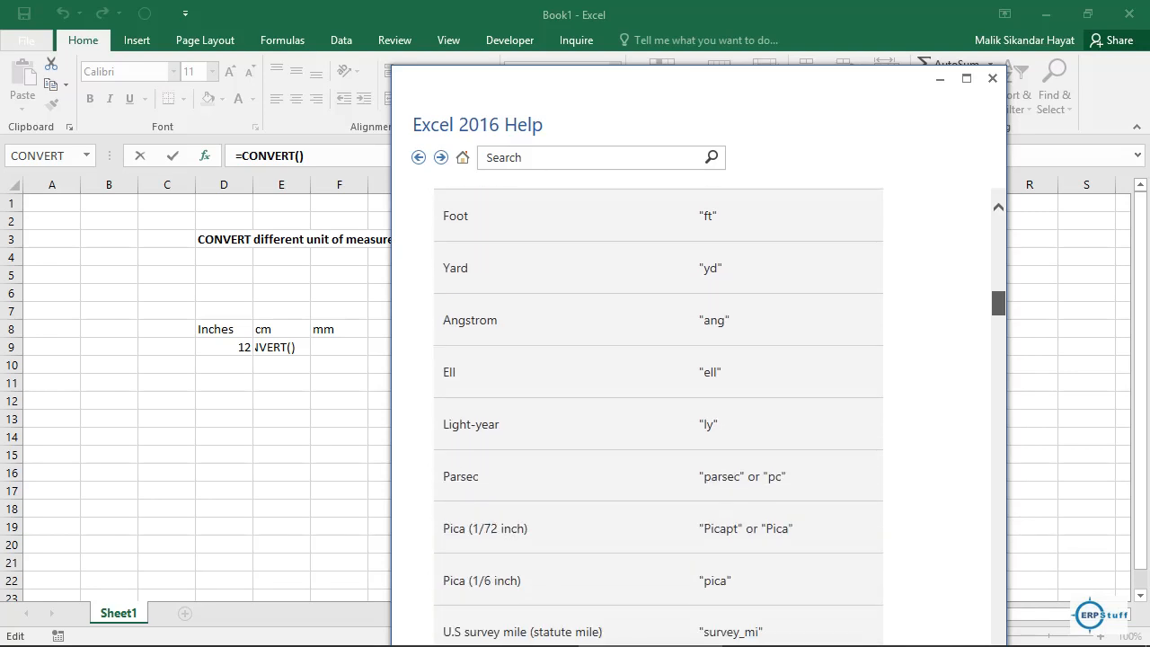
{"action": "scroll", "coordinate": [701, 413], "scroll_direction": "down", "scroll_amount": 1}
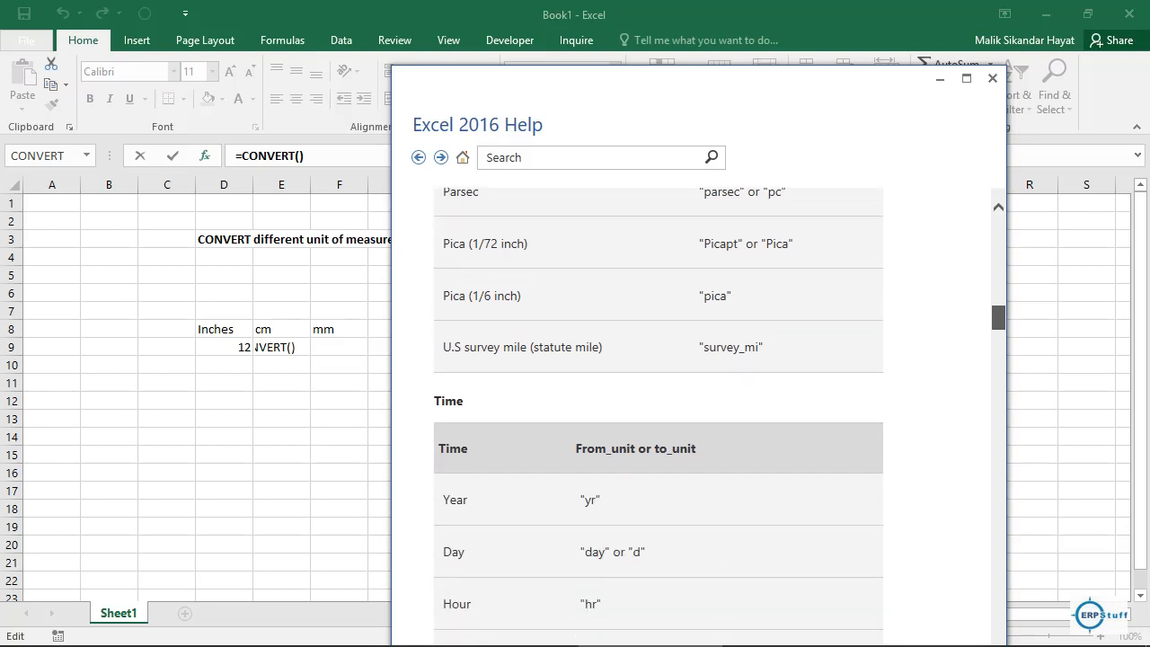
{"action": "scroll", "coordinate": [701, 414], "scroll_direction": "up", "scroll_amount": 2}
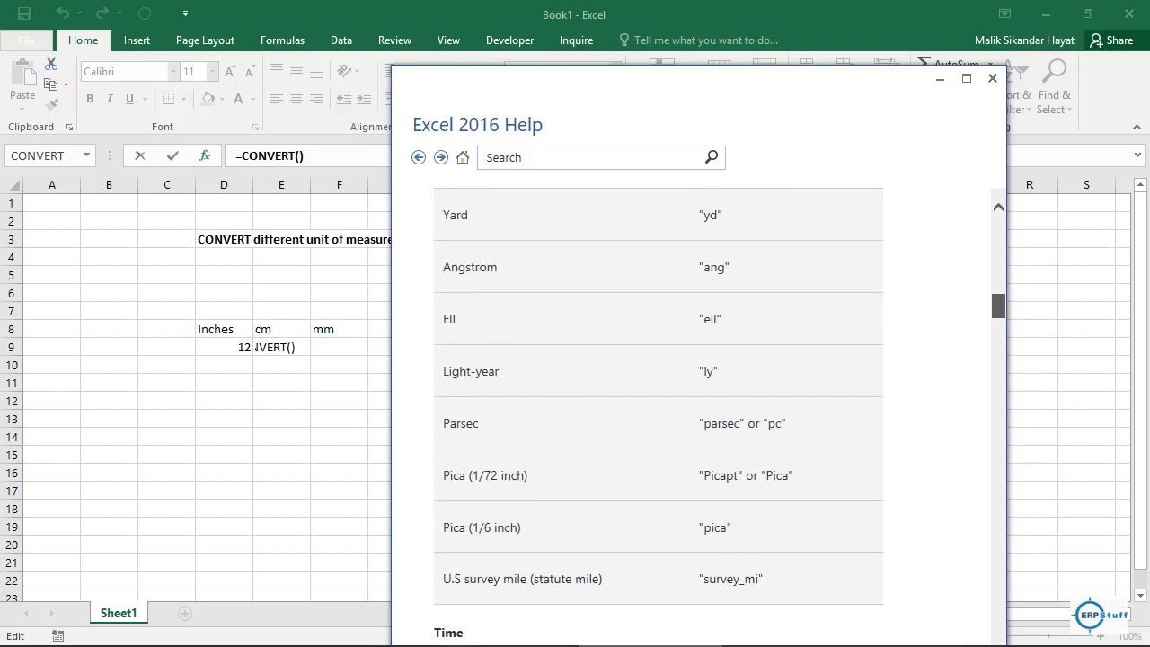
{"action": "scroll", "coordinate": [701, 414], "scroll_direction": "up", "scroll_amount": 3}
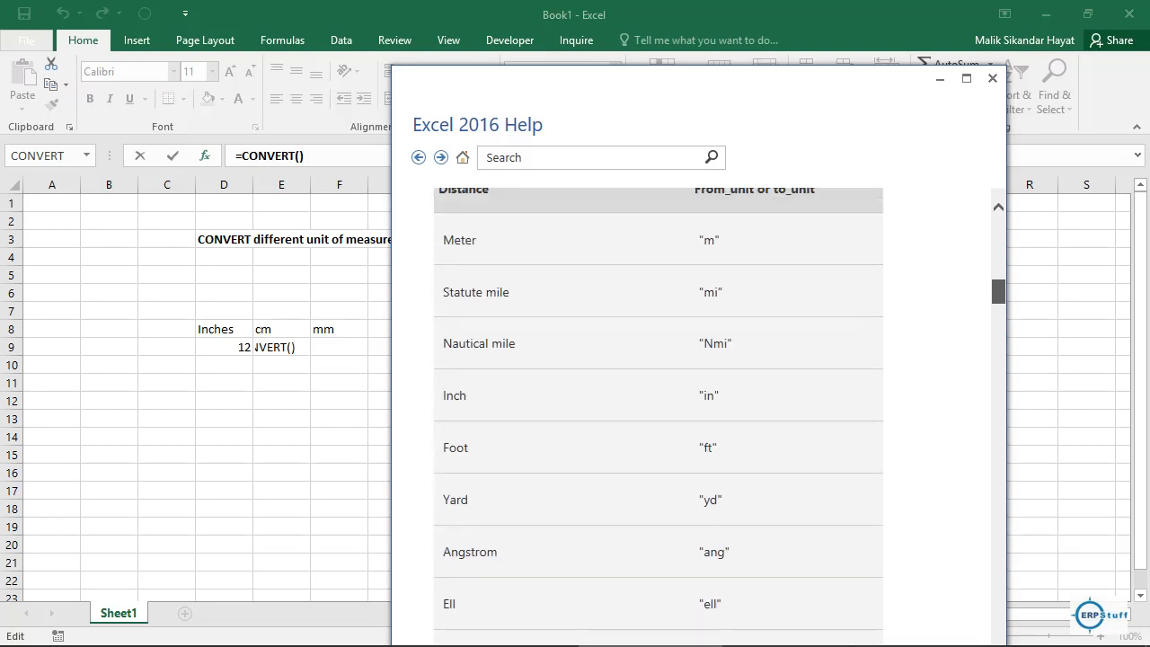
{"action": "scroll", "coordinate": [701, 413], "scroll_direction": "up", "scroll_amount": 1}
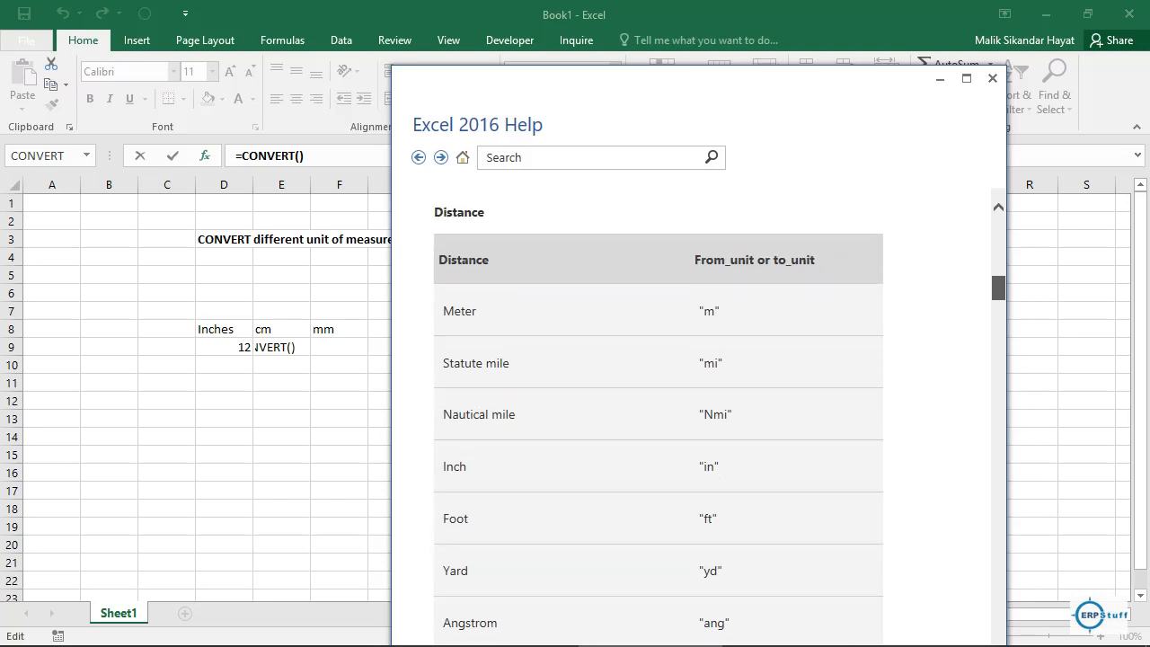
{"action": "scroll", "coordinate": [659, 410], "scroll_direction": "down", "scroll_amount": 1}
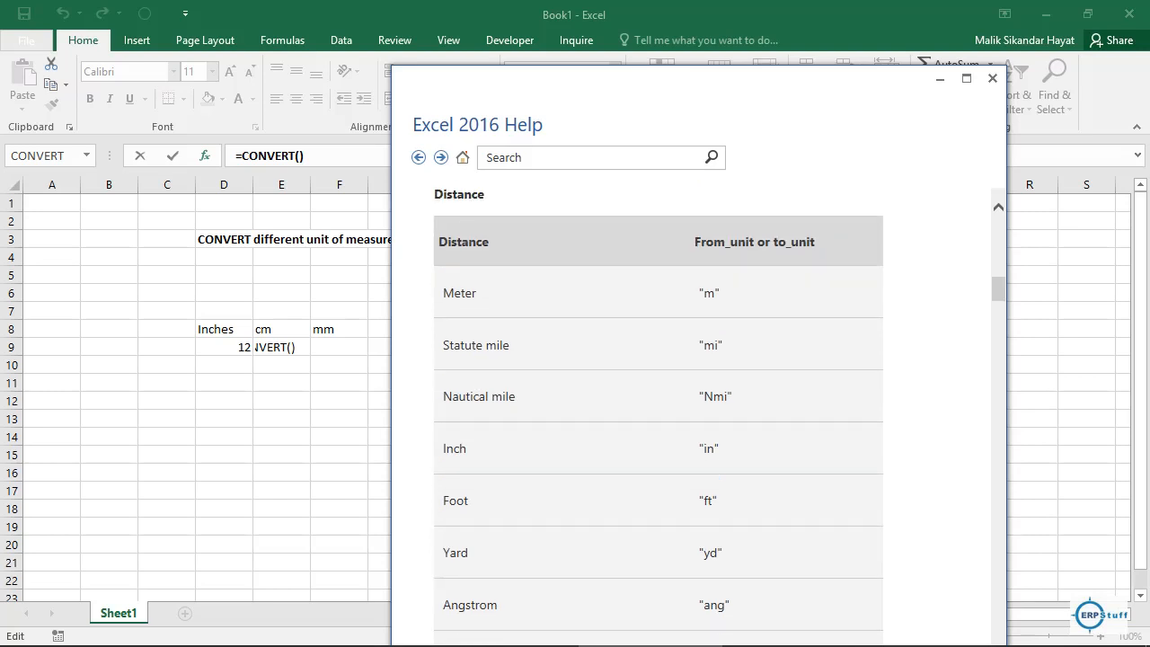
Review the unit codes in the help article from pressure through information, and the abbreviations for the metric prefixes.
{"action": "scroll", "coordinate": [659, 410], "scroll_direction": "down", "scroll_amount": 15}
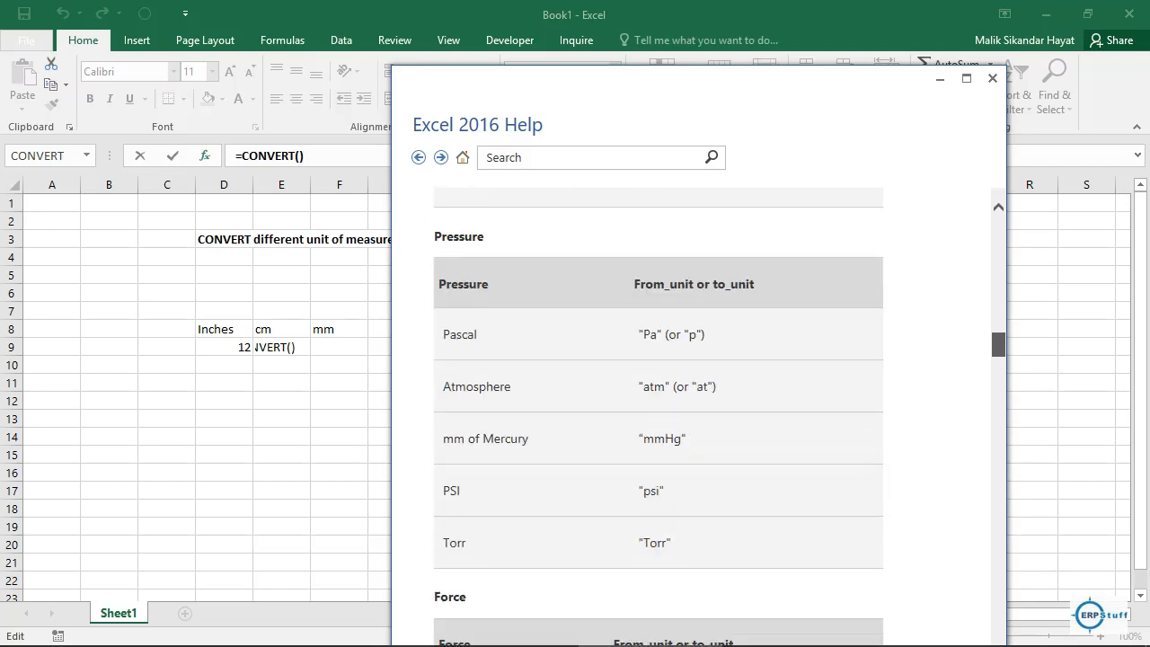
{"action": "scroll", "coordinate": [659, 410], "scroll_direction": "down", "scroll_amount": 5}
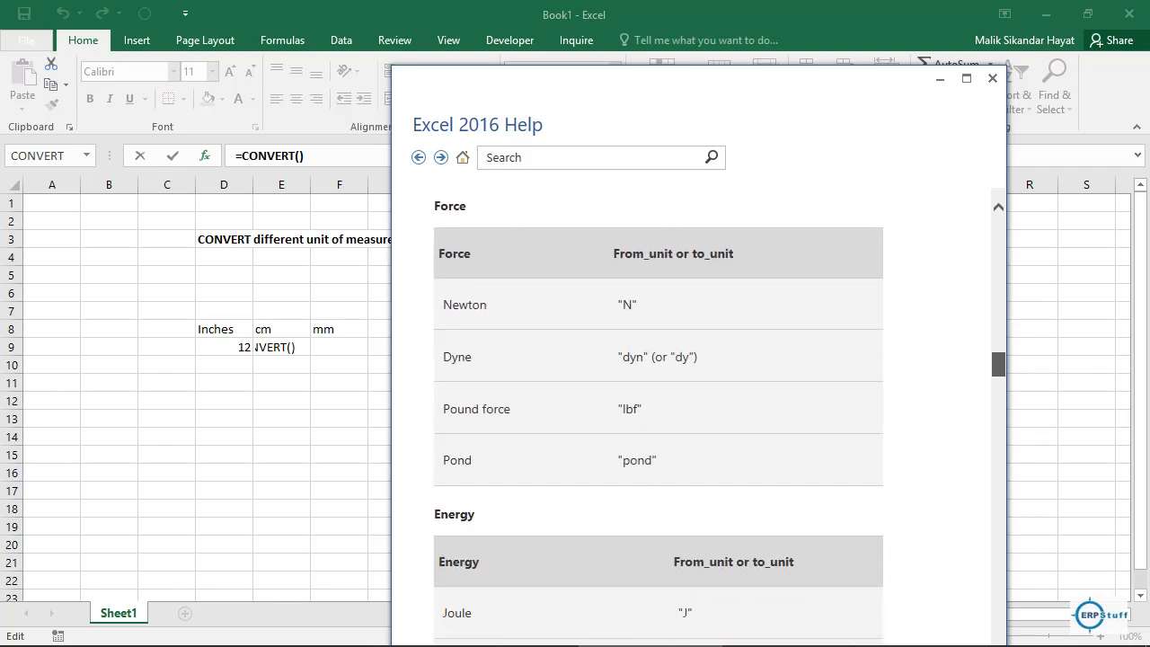
{"action": "scroll", "coordinate": [659, 410], "scroll_direction": "down", "scroll_amount": 10}
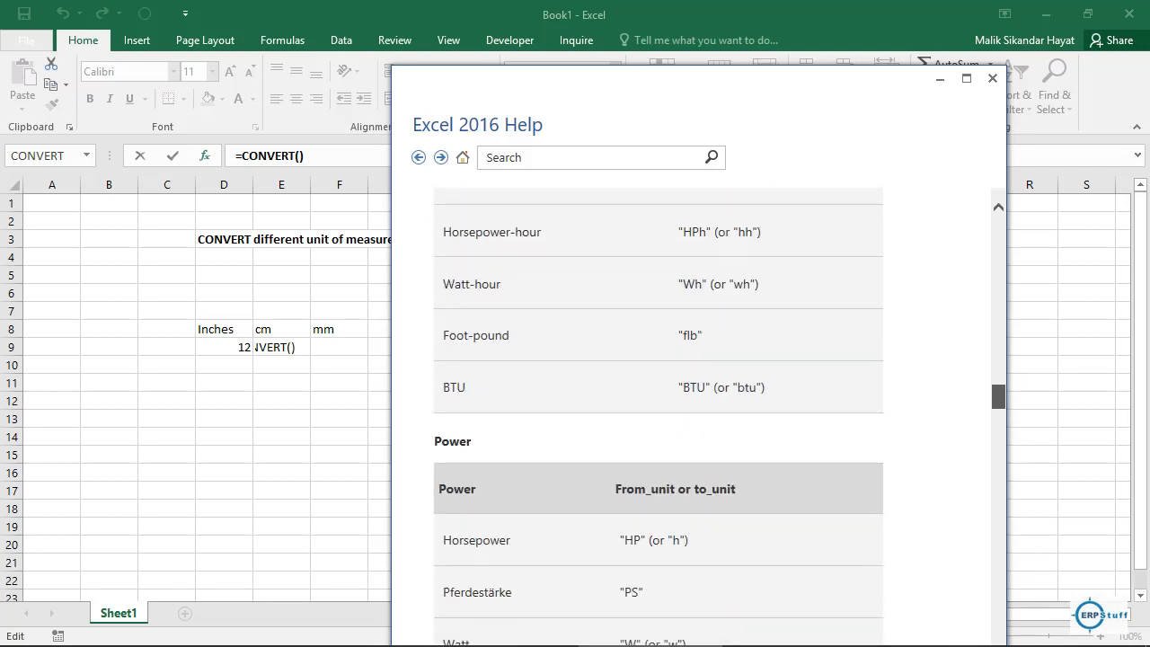
{"action": "scroll", "coordinate": [659, 410], "scroll_direction": "down", "scroll_amount": 10}
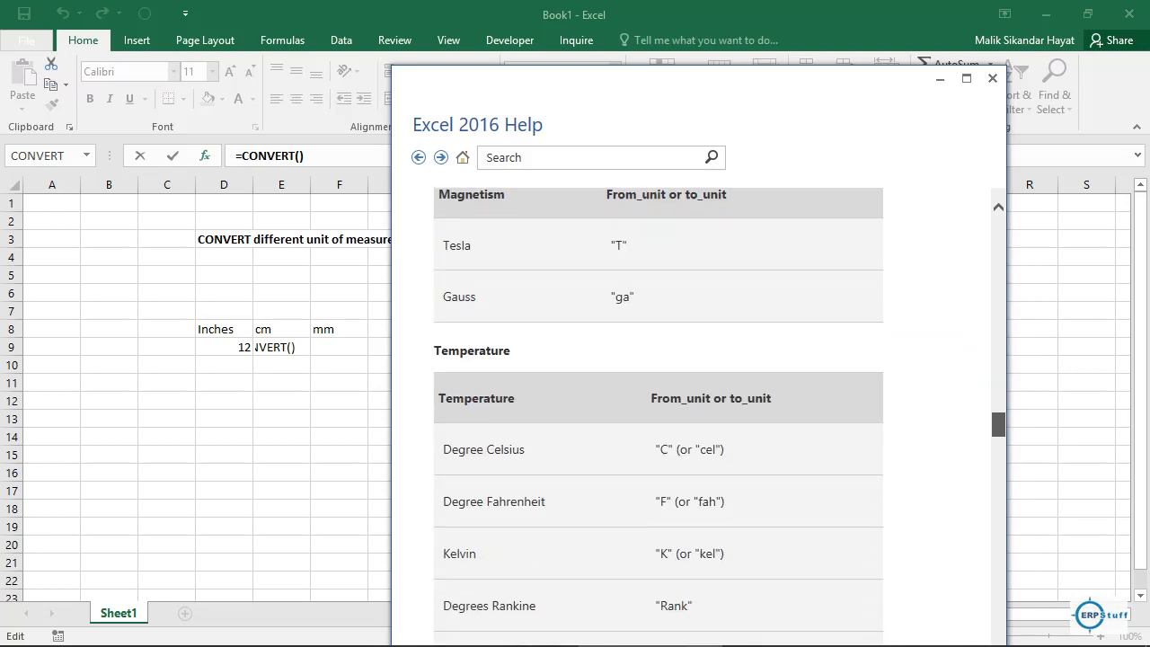
{"action": "scroll", "coordinate": [658, 410], "scroll_direction": "down", "scroll_amount": 10}
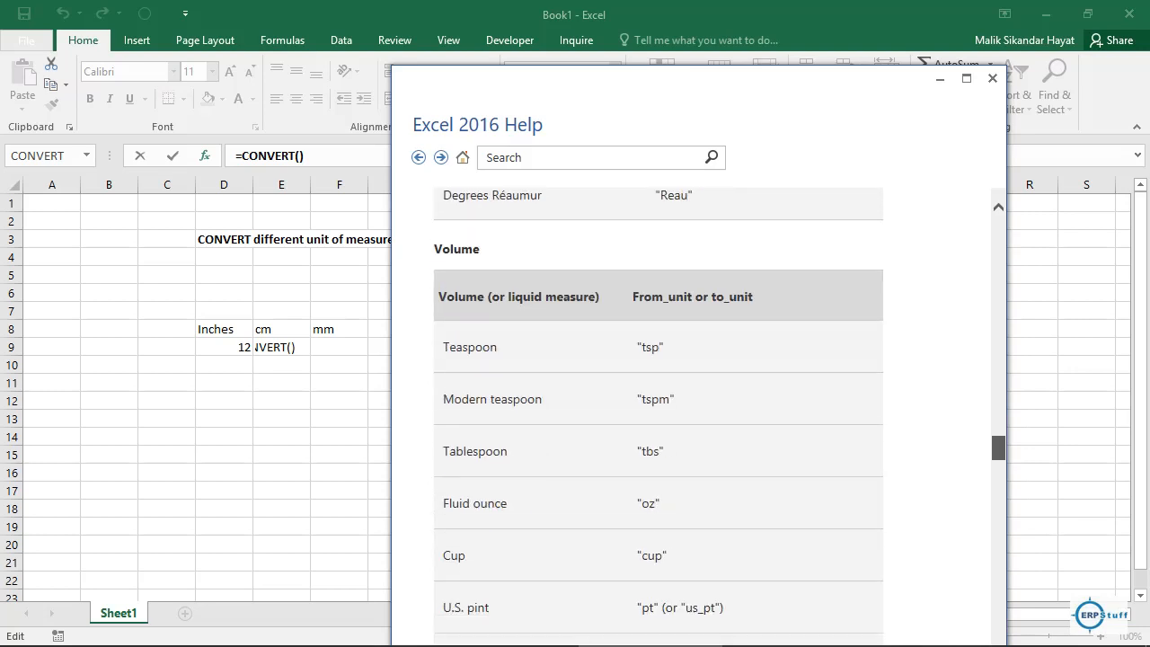
{"action": "scroll", "coordinate": [659, 410], "scroll_direction": "down", "scroll_amount": 10}
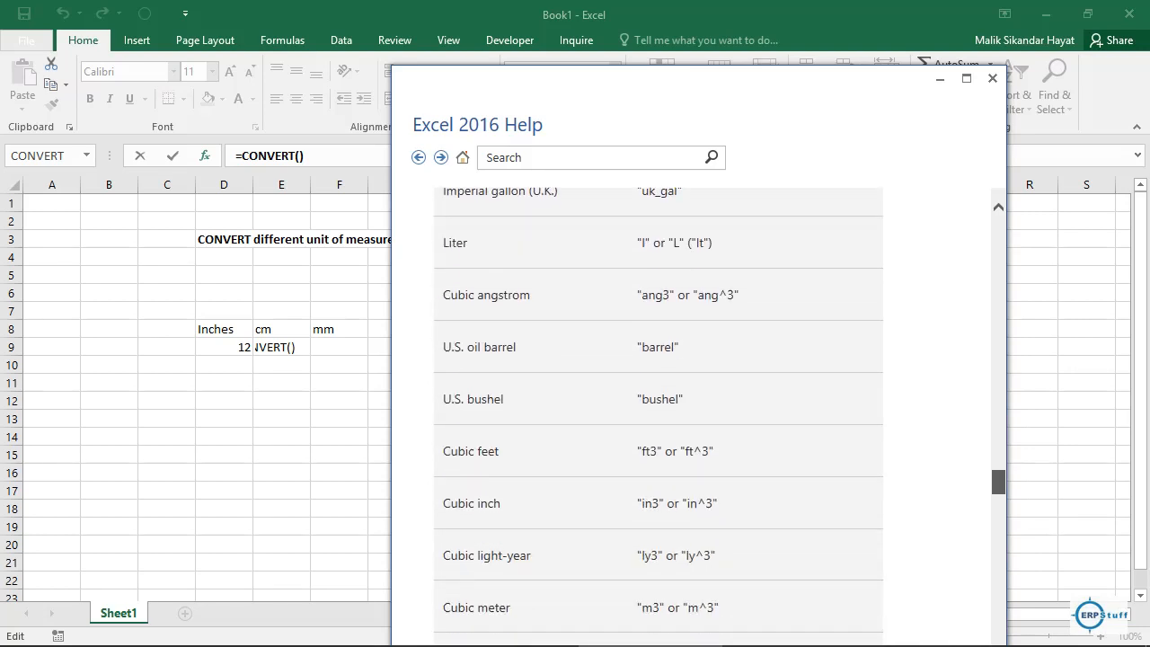
{"action": "scroll", "coordinate": [659, 410], "scroll_direction": "down", "scroll_amount": 10}
{"action": "scroll", "coordinate": [659, 409], "scroll_direction": "up", "scroll_amount": 2}
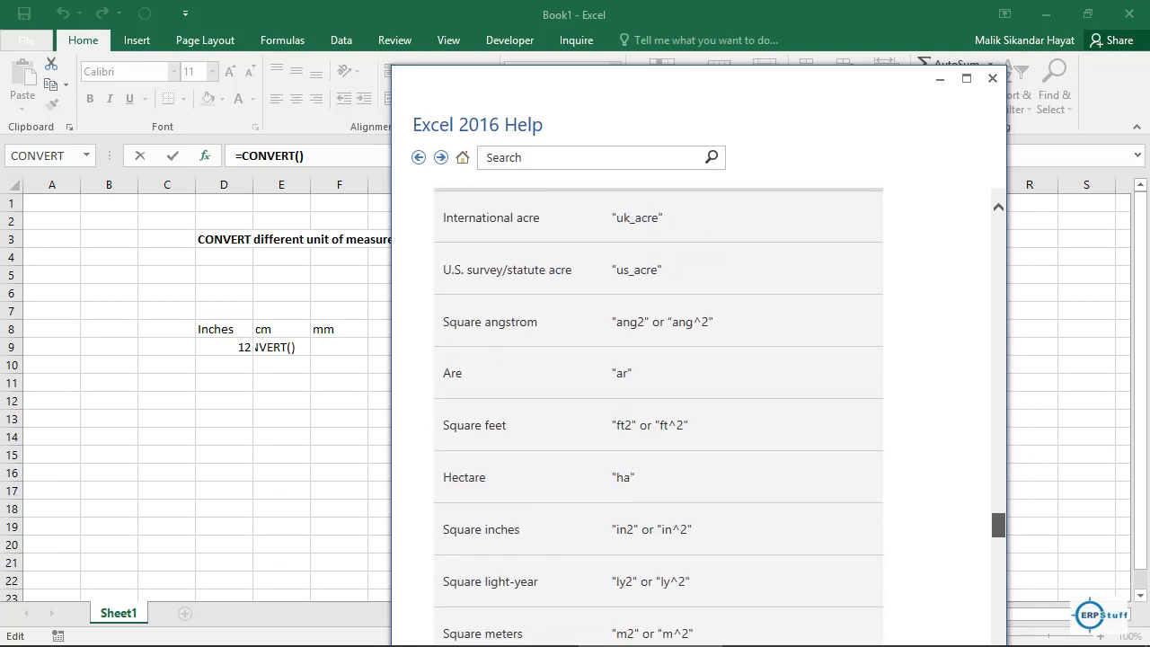
{"action": "scroll", "coordinate": [659, 410], "scroll_direction": "down", "scroll_amount": 5}
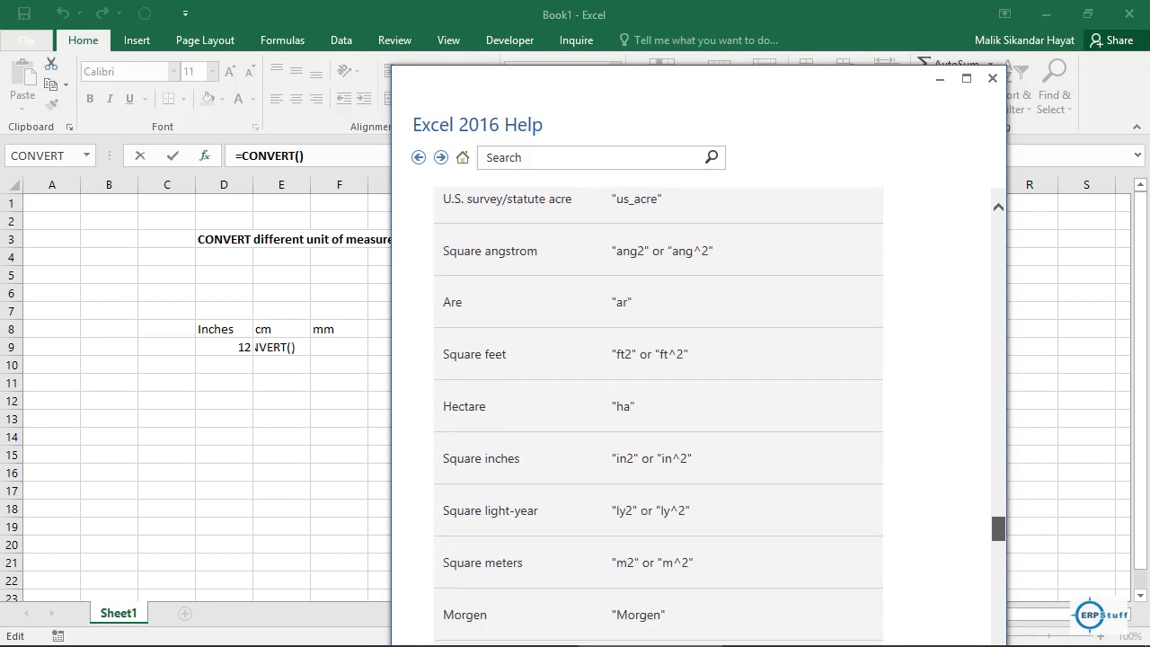
{"action": "scroll", "coordinate": [659, 410], "scroll_direction": "down", "scroll_amount": 6}
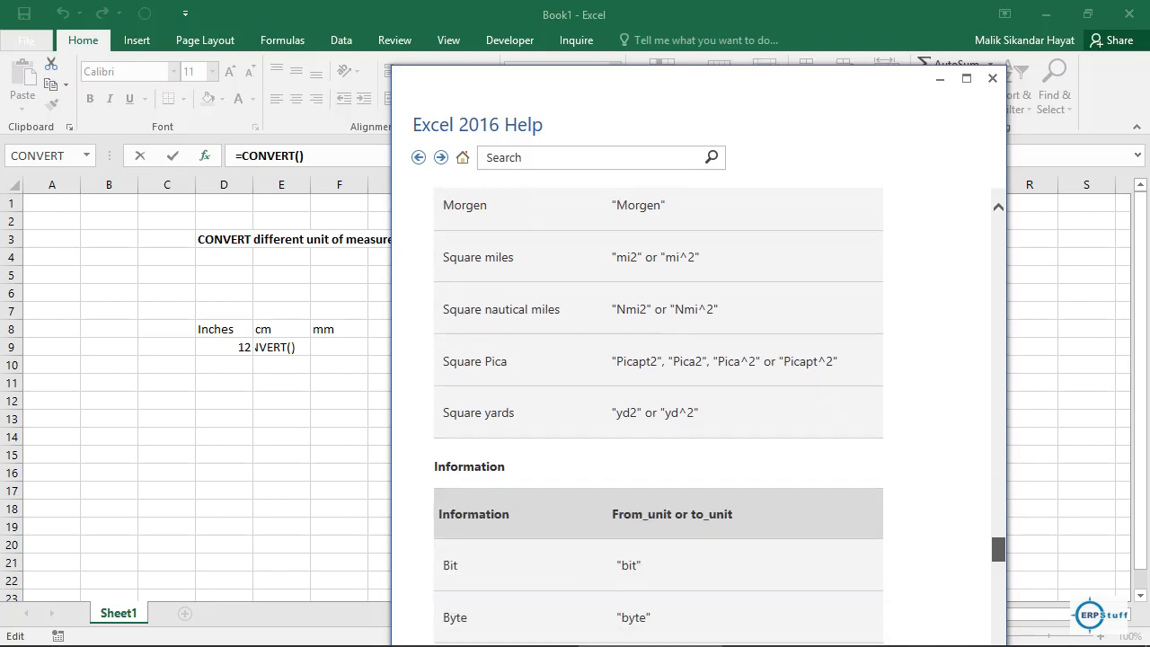
{"action": "scroll", "coordinate": [659, 409], "scroll_direction": "down", "scroll_amount": 10}
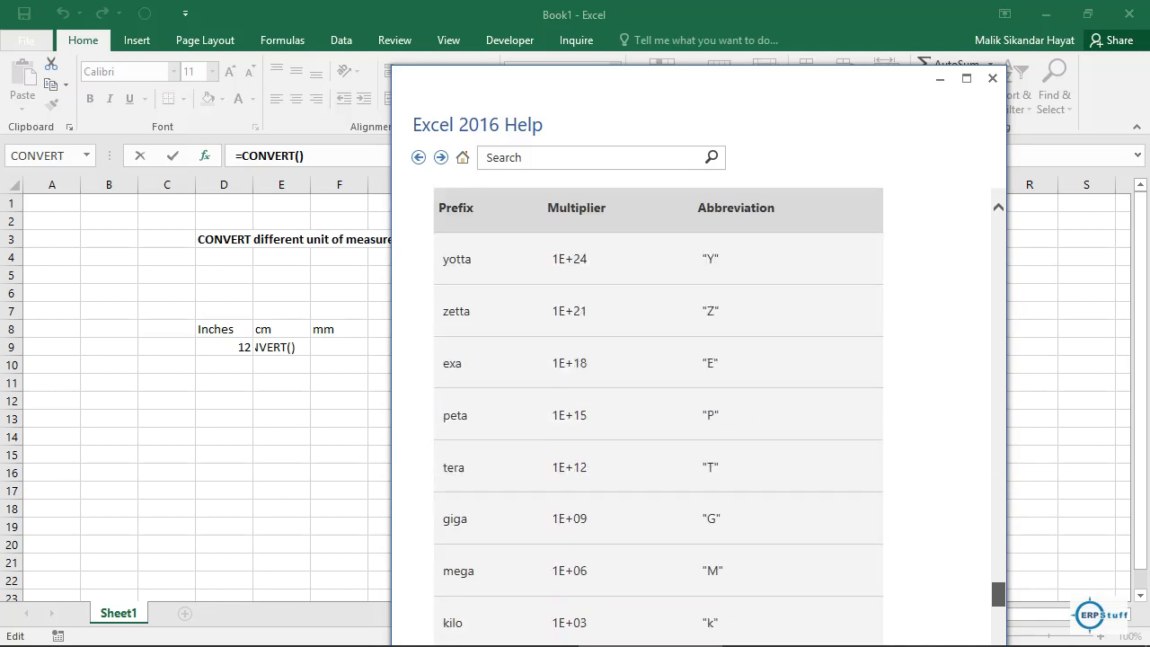
{"action": "scroll", "coordinate": [658, 410], "scroll_direction": "down", "scroll_amount": 5}
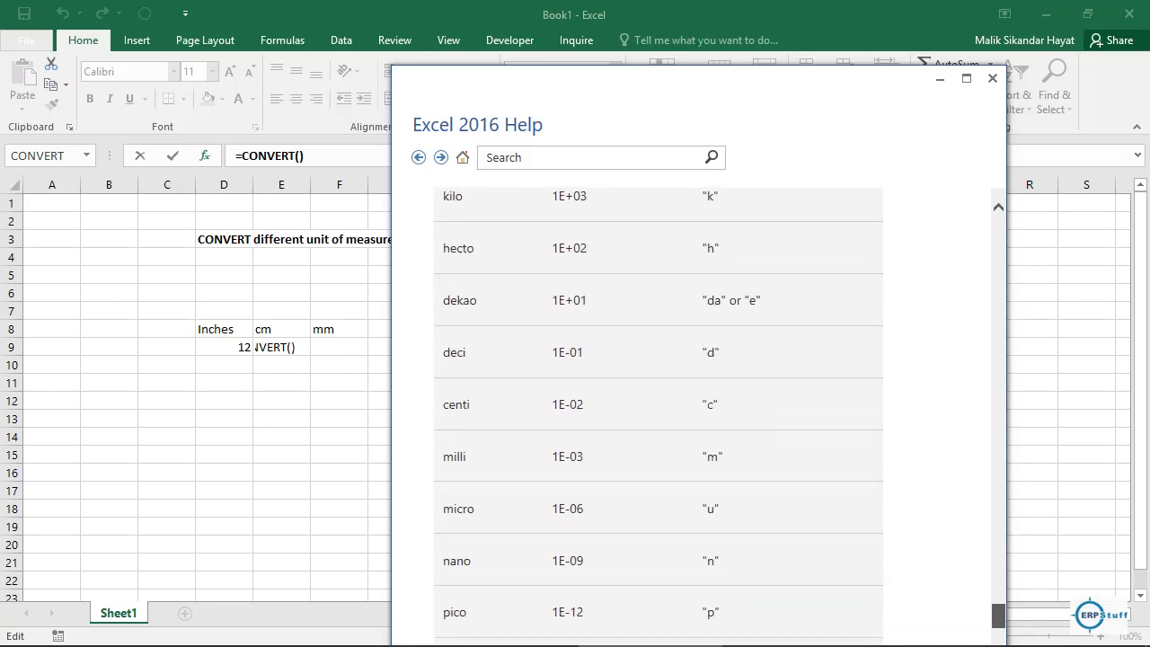
Search the help article for "centi" and "centime", and close the help window.
{"action": "scroll", "coordinate": [659, 410], "scroll_direction": "up", "scroll_amount": 20}
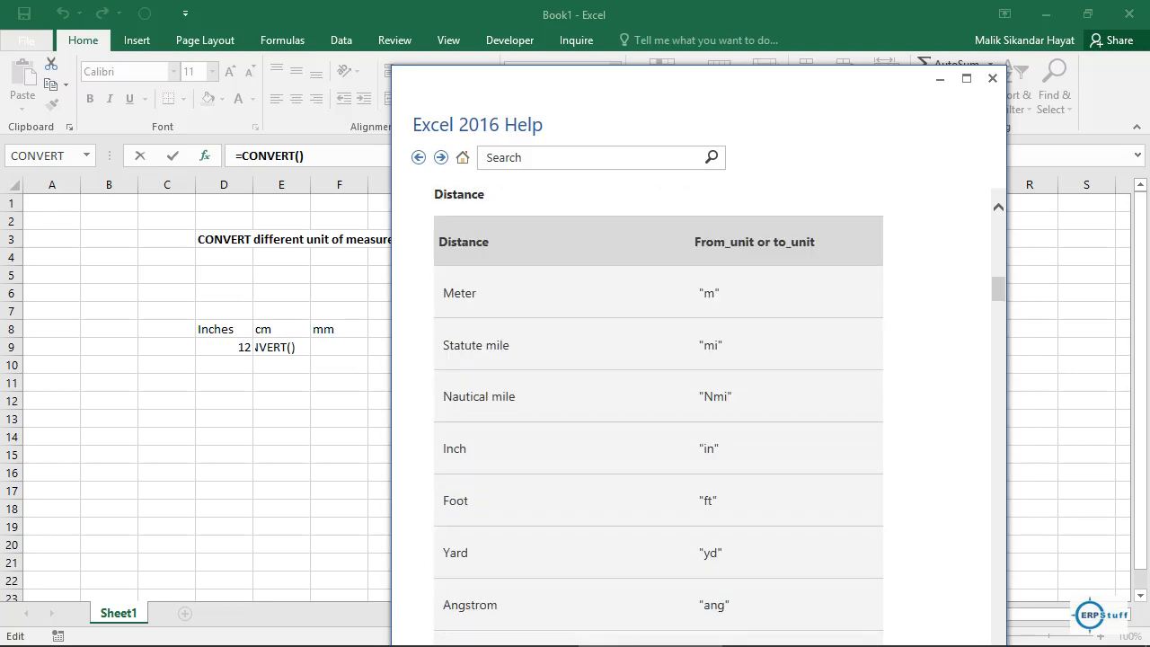
{"action": "key", "text": "ctrl+f"}
{"action": "type", "text": "ce"}
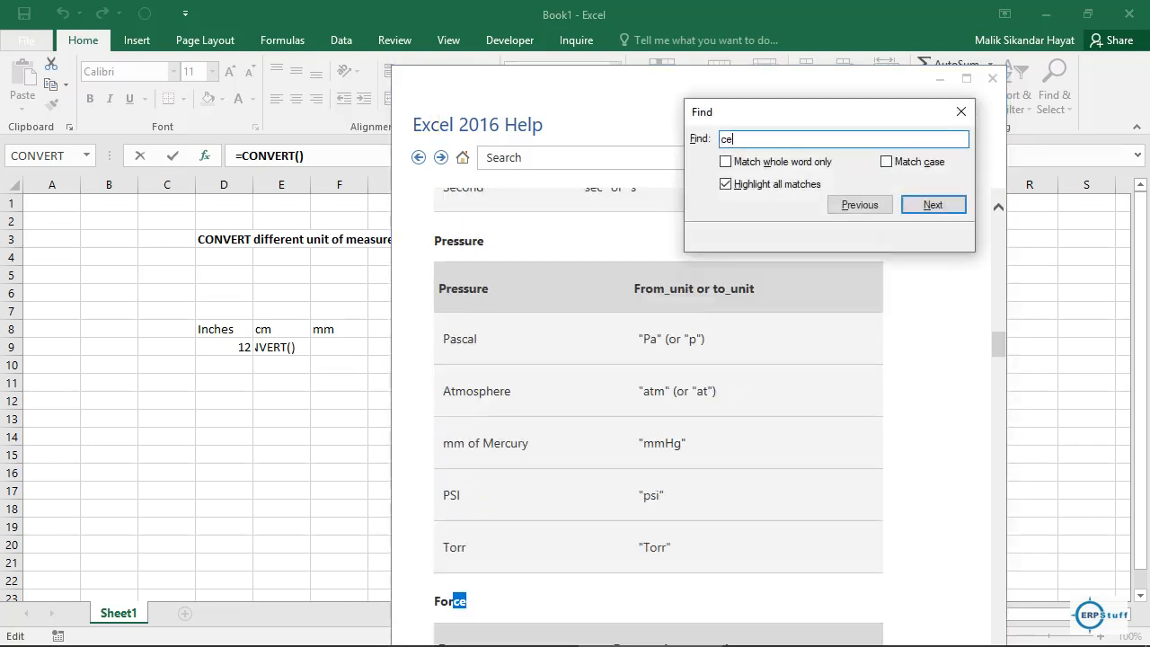
{"action": "type", "text": "nti"}
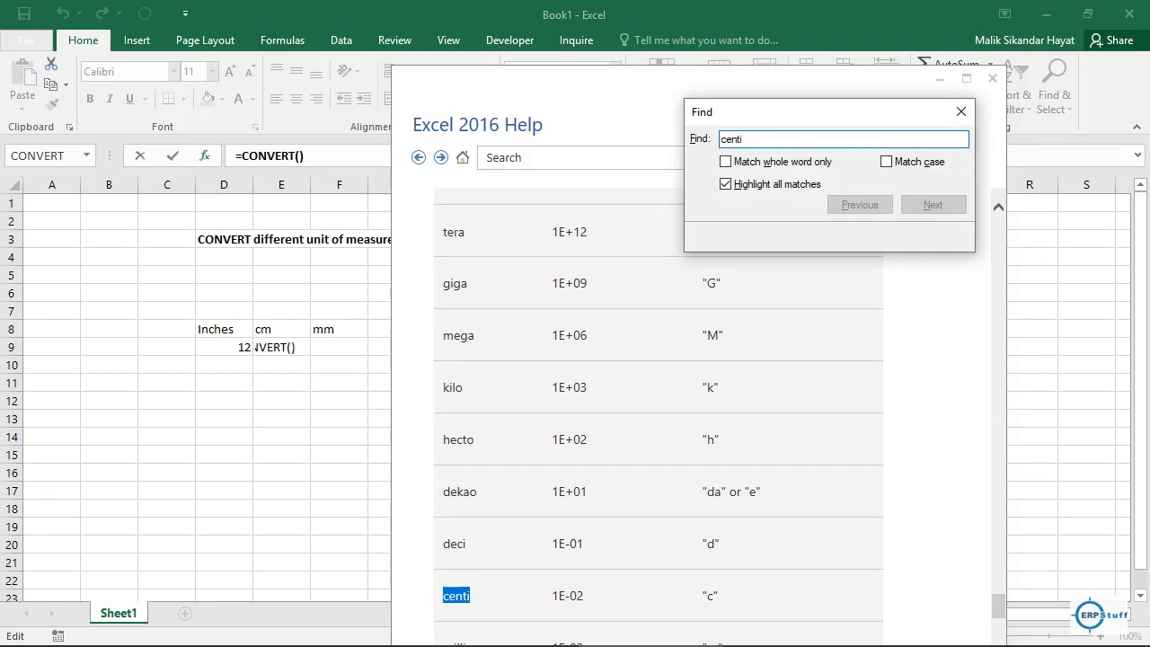
{"action": "key", "text": "BackSpace"}
{"action": "key", "text": "BackSpace"}
{"action": "key", "text": "BackSpace"}
{"action": "key", "text": "BackSpace"}
{"action": "key", "text": "BackSpace"}
{"action": "type", "text": "centime"}
{"action": "key", "text": "BackSpace"}
{"action": "key", "text": "BackSpace"}
{"action": "key", "text": "BackSpace"}
{"action": "key", "text": "BackSpace"}
{"action": "key", "text": "BackSpace"}
{"action": "key", "text": "BackSpace"}
{"action": "key", "text": "BackSpace"}
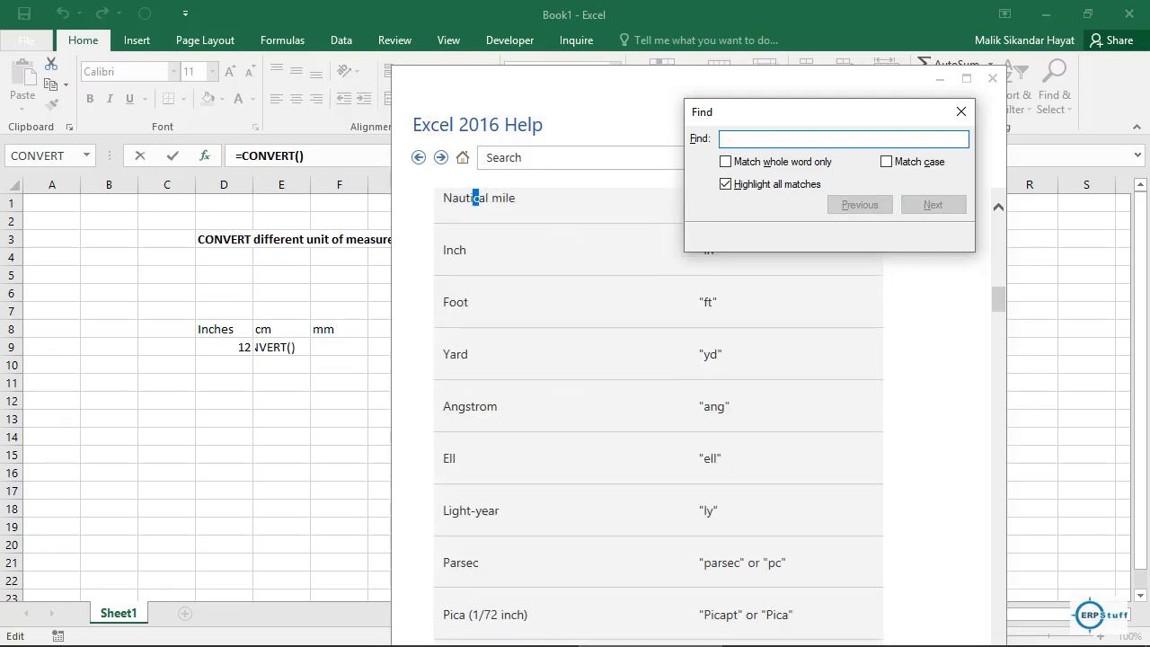
{"action": "key", "text": "Escape"}
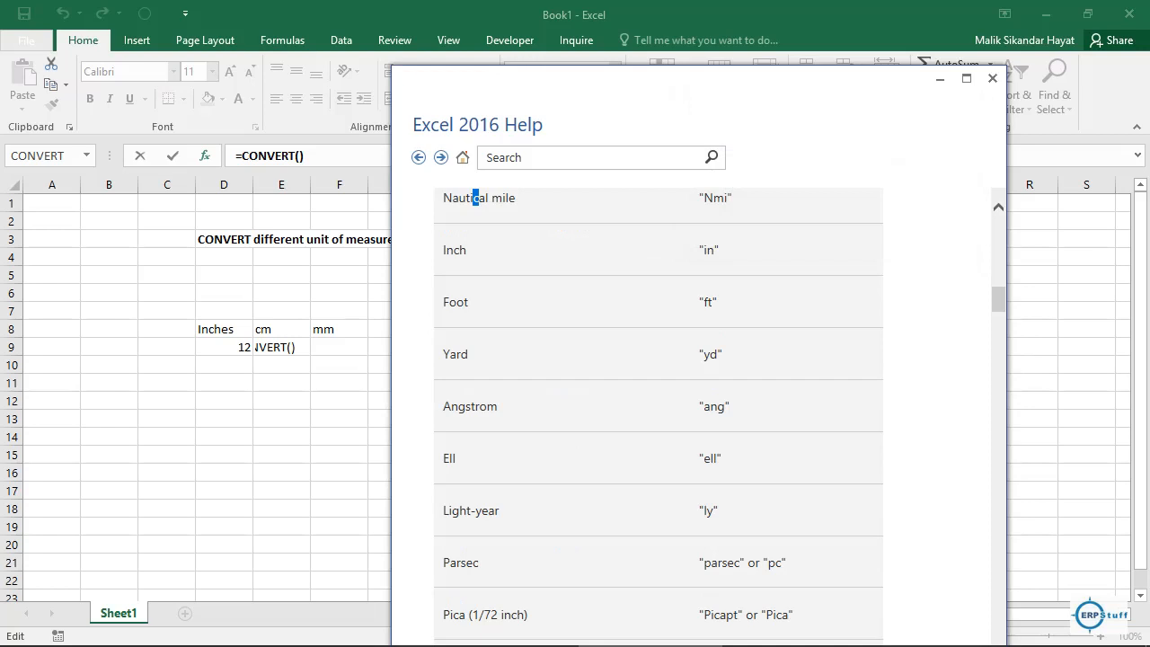
{"action": "left_click", "coordinate": [993, 78]}
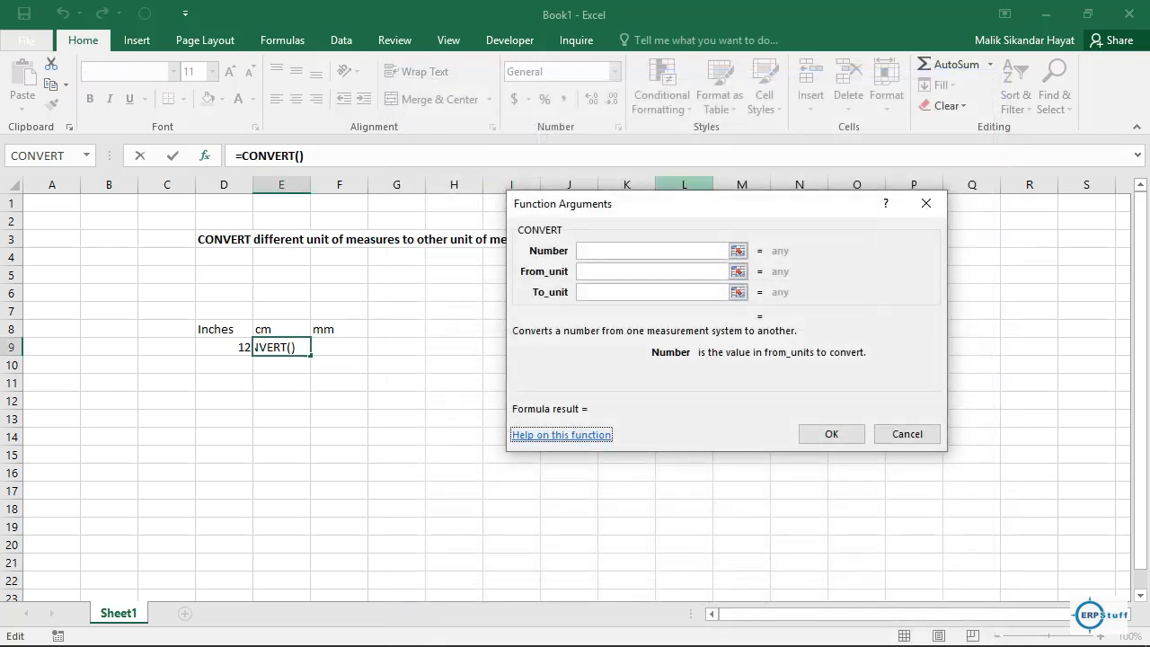
Complete the CONVERT function in E9 with D9 as the number, converting from "in" to "cm".
{"action": "left_click", "coordinate": [661, 251]}
{"action": "left_click", "coordinate": [223, 346]}
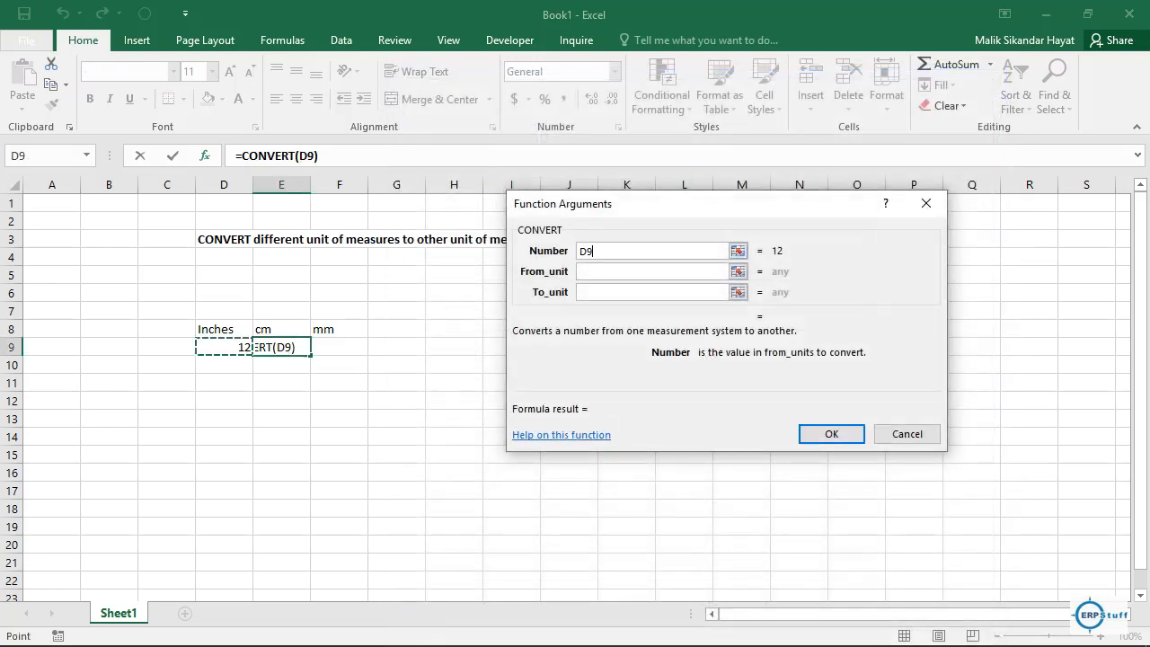
{"action": "key", "text": "Tab"}
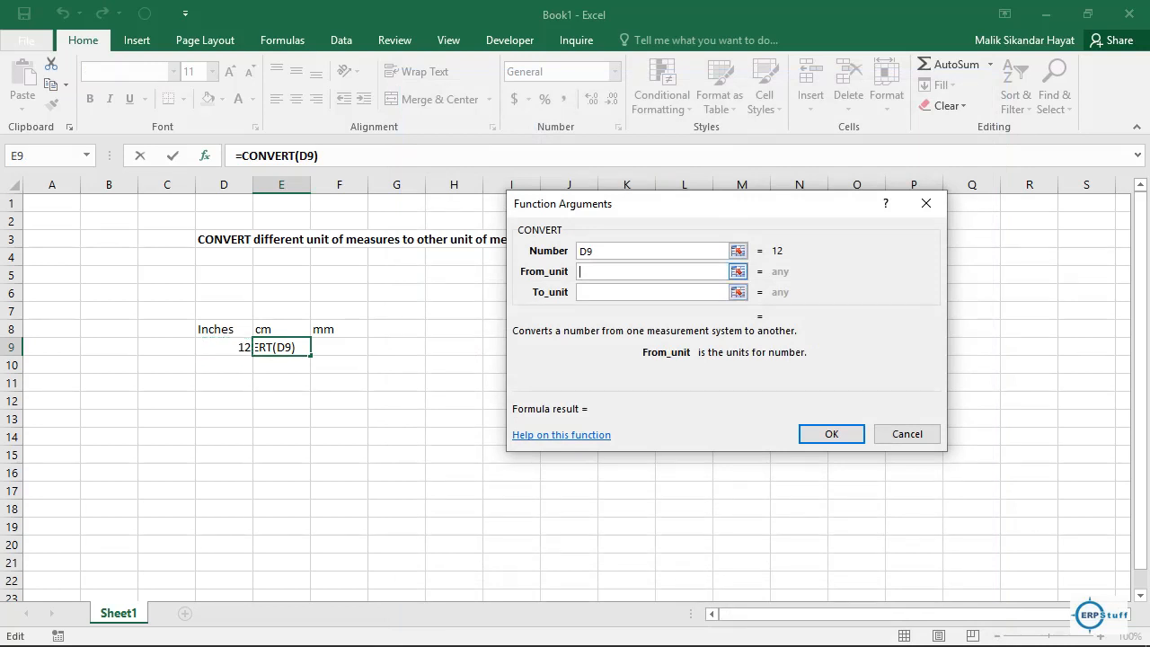
{"action": "type", "text": "in"}
{"action": "key", "text": "Tab"}
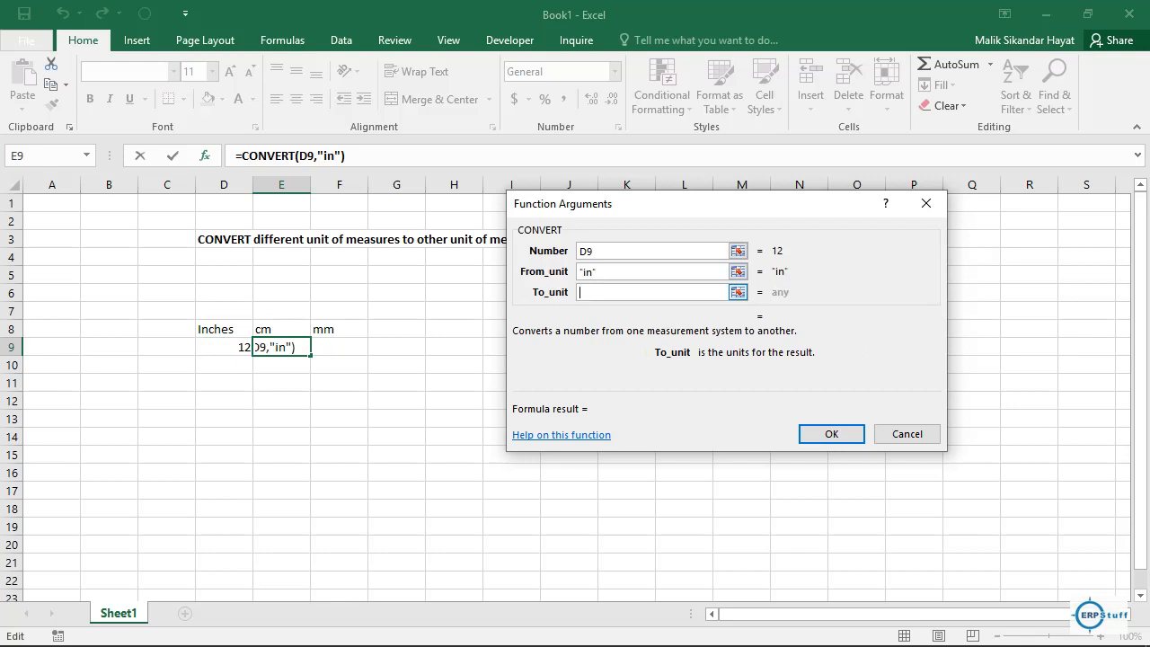
{"action": "type", "text": "cm"}
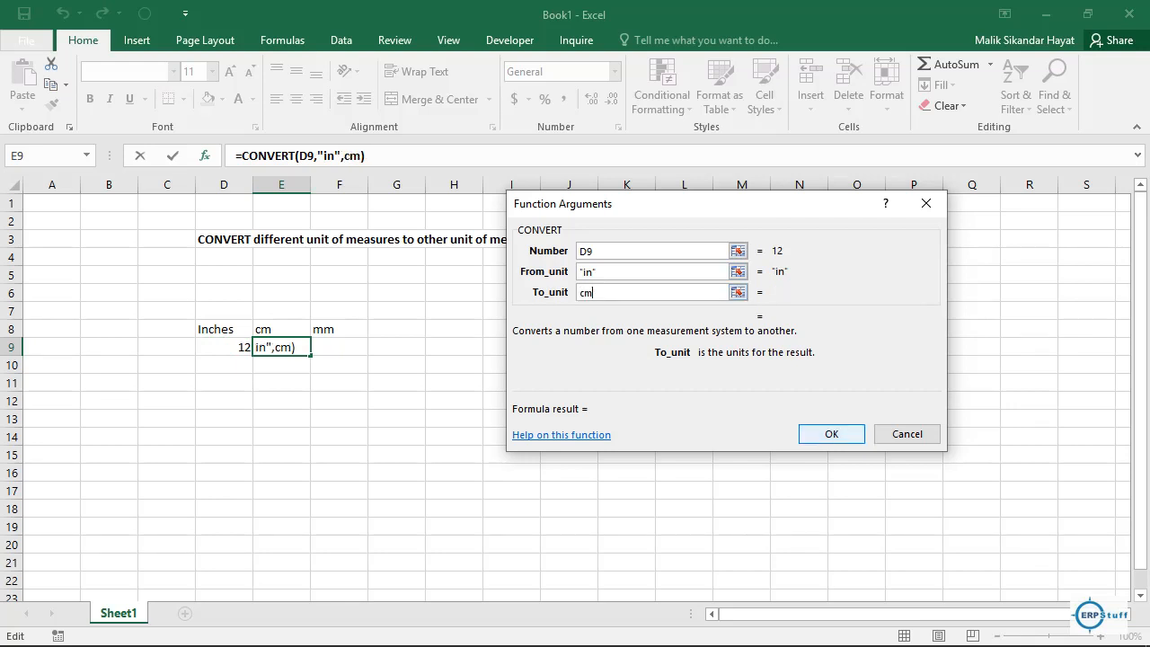
{"action": "key", "text": "Return"}
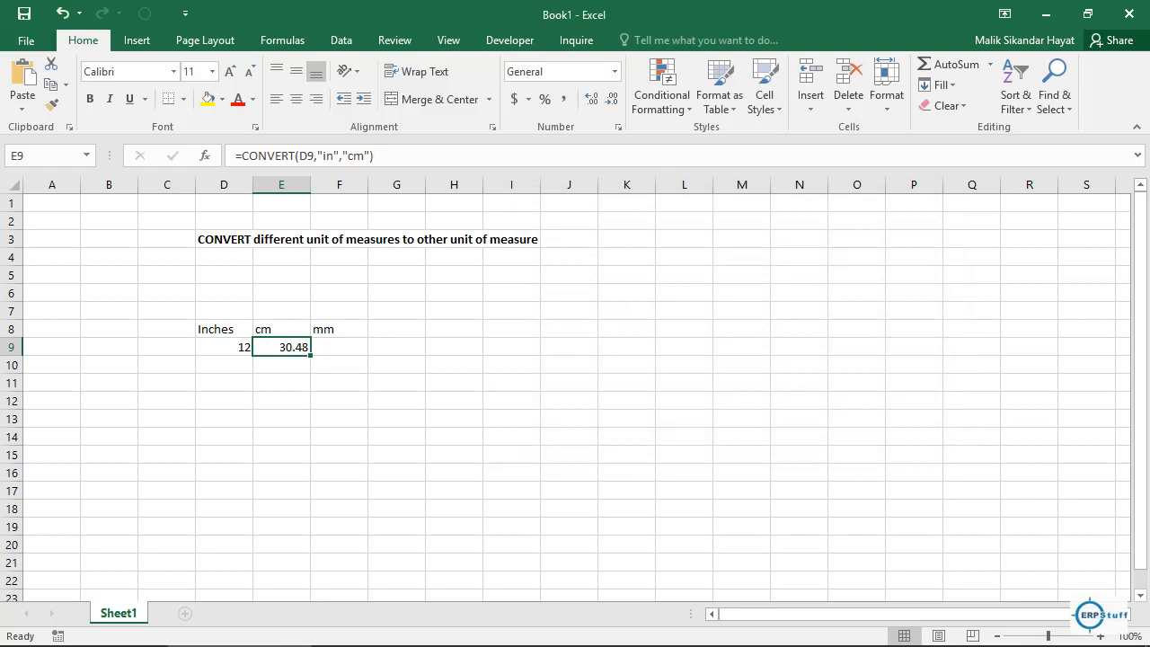
Insert a CONVERT function in F9 that converts the value in D9 from "in" to "mm".
{"action": "left_click", "coordinate": [339, 347]}
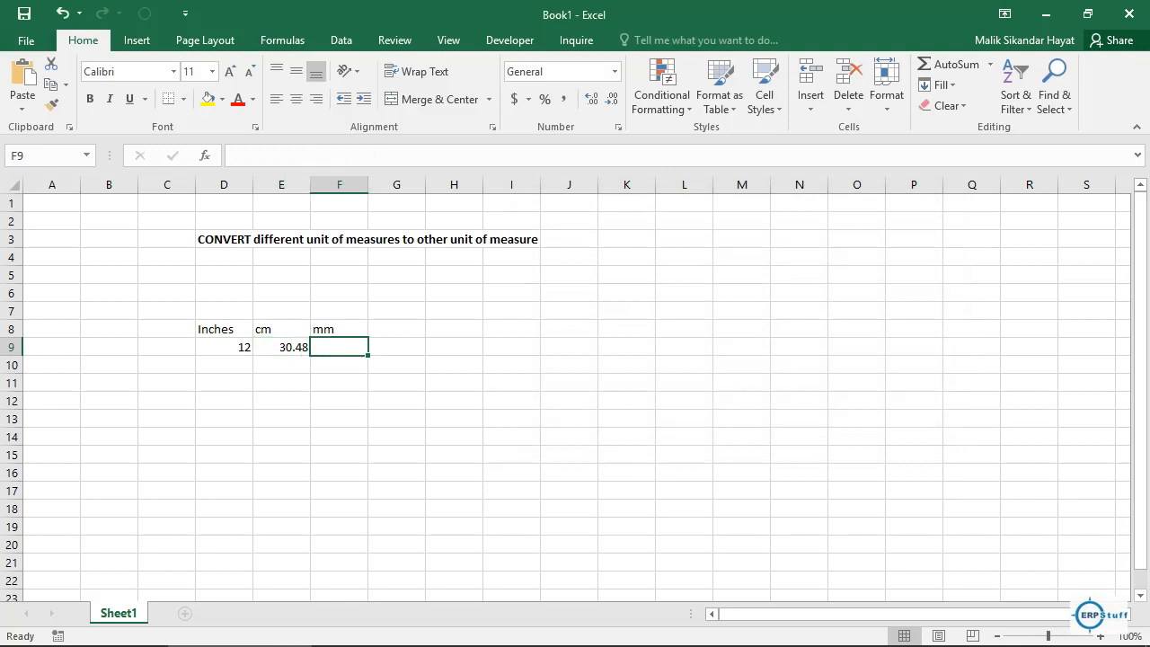
{"action": "key", "text": "shift+F3"}
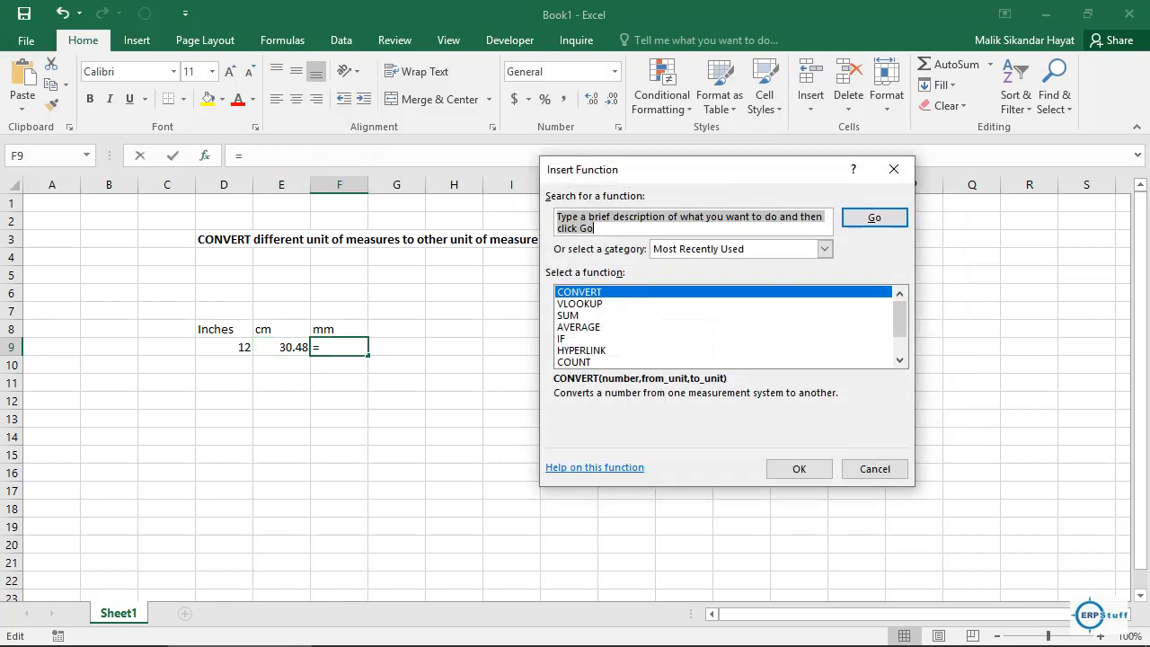
{"action": "key", "text": "Return"}
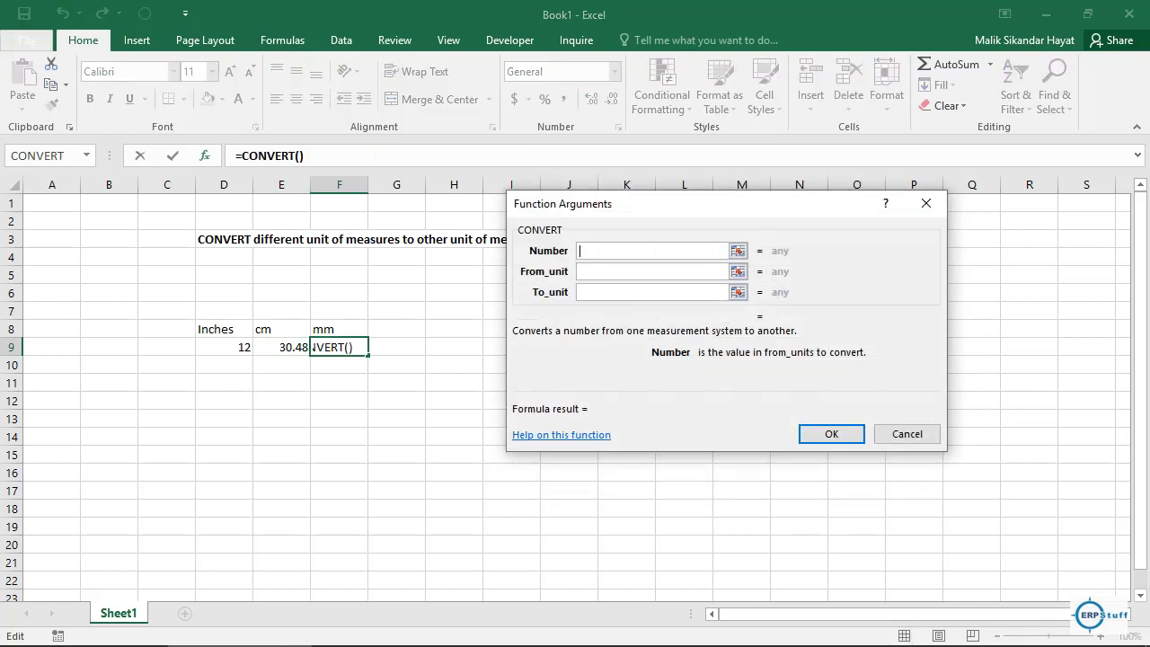
{"action": "left_click", "coordinate": [224, 347]}
{"action": "left_click", "coordinate": [665, 272]}
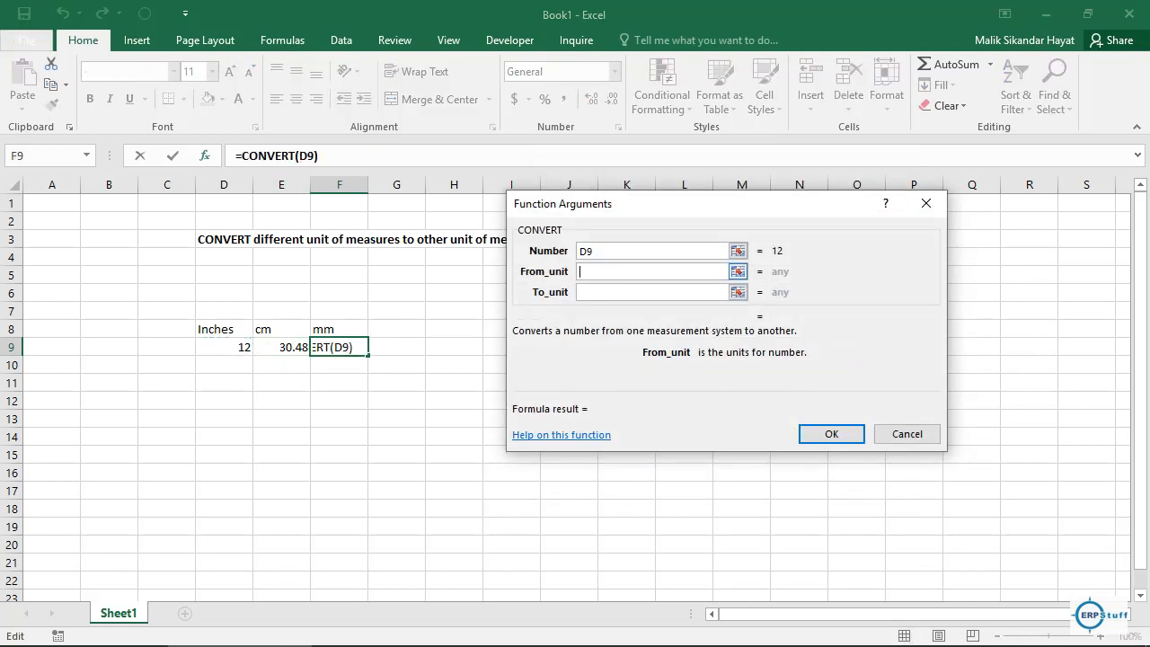
{"action": "type", "text": "in"}
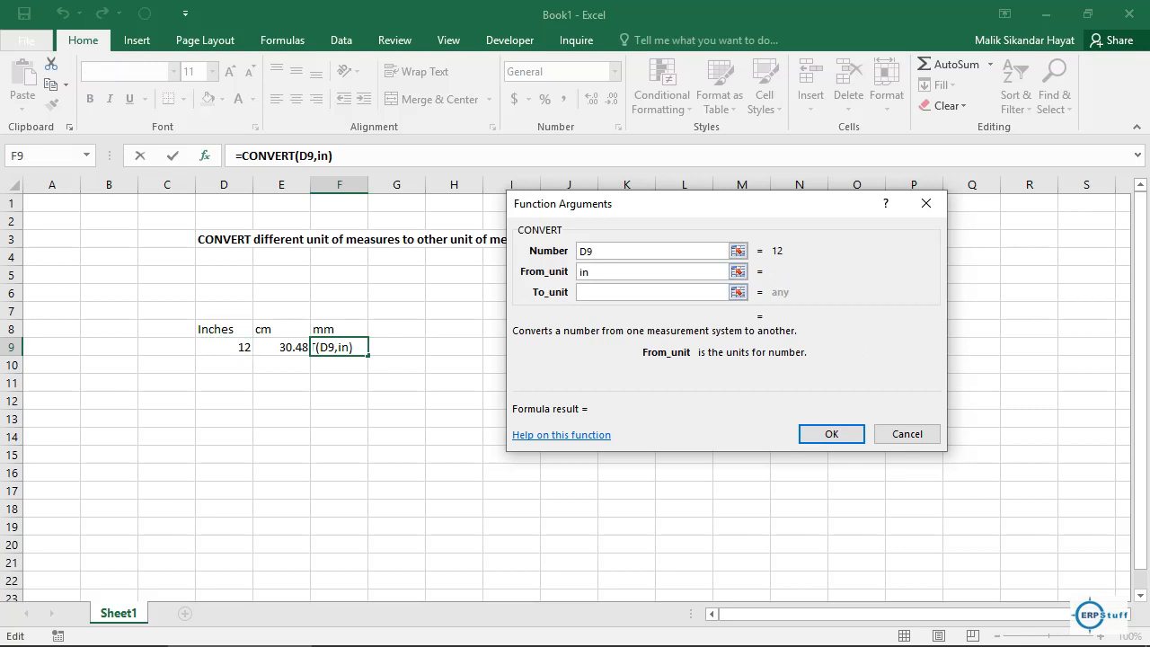
{"action": "key", "text": "Tab"}
{"action": "type", "text": "mm"}
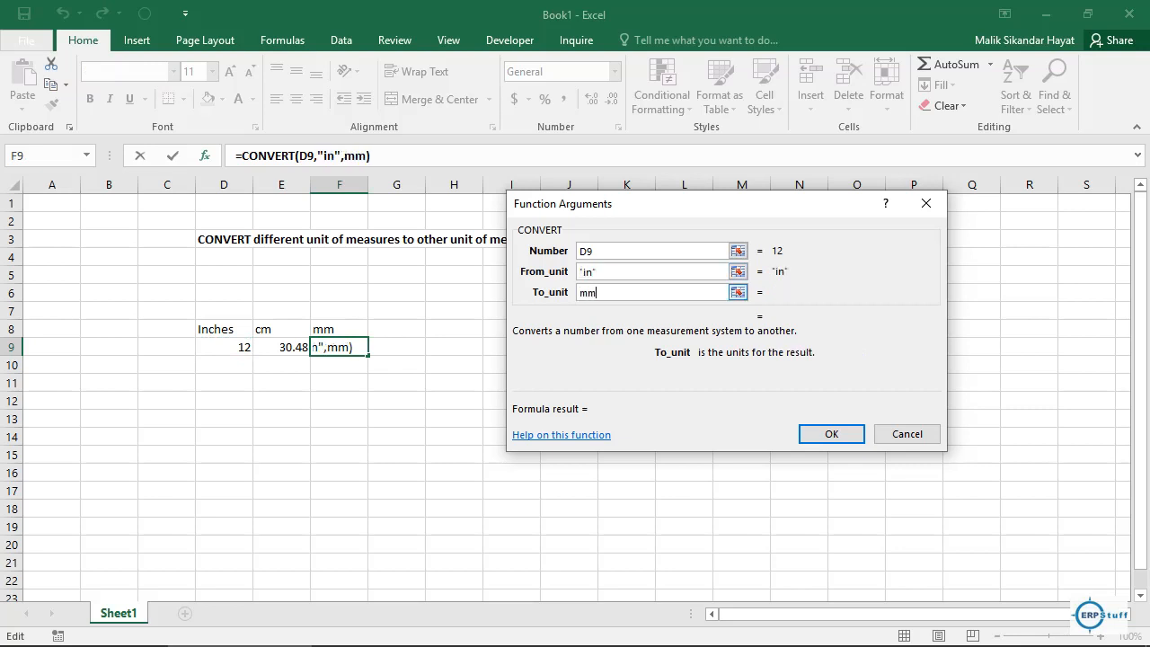
{"action": "key", "text": "Return"}
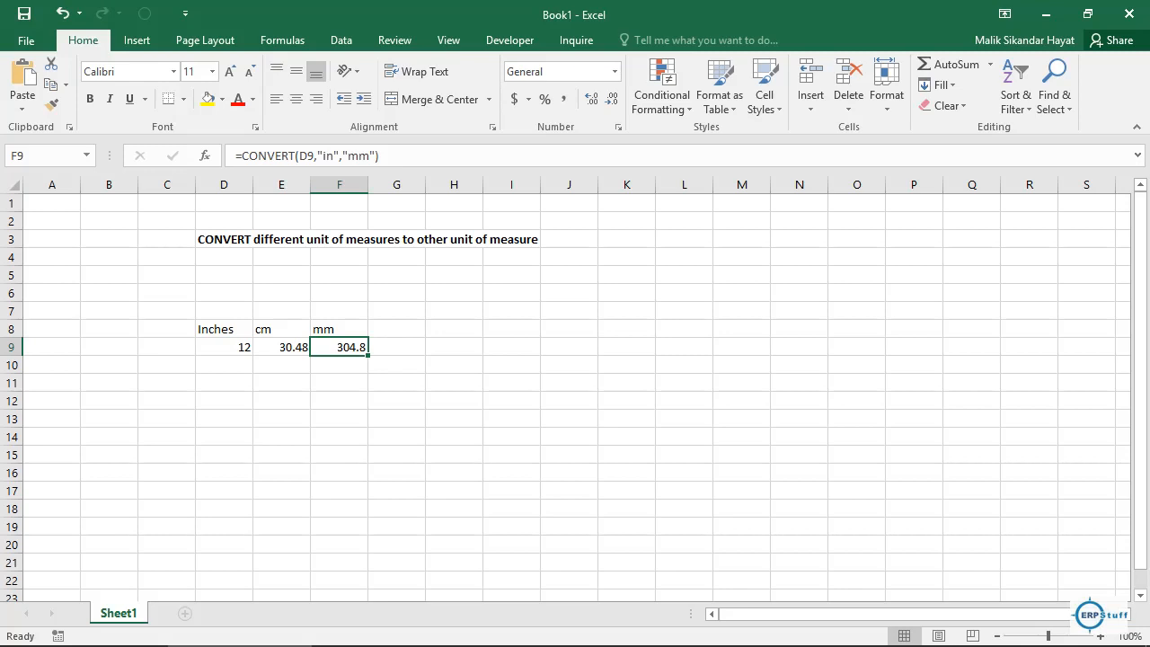
Test the conversions by changing the inches value in D9 to 24 and finally to 48.
{"action": "left_click", "coordinate": [223, 347]}
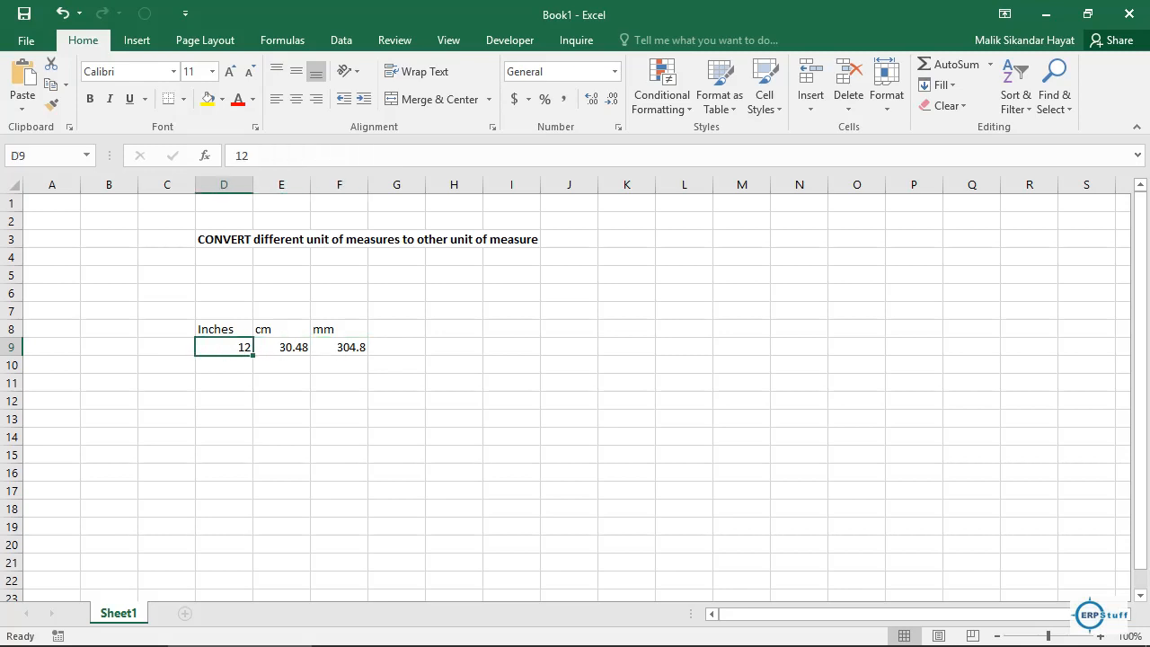
{"action": "type", "text": "24"}
{"action": "key", "text": "Return"}
{"action": "key", "text": "Up"}
{"action": "type", "text": "48"}
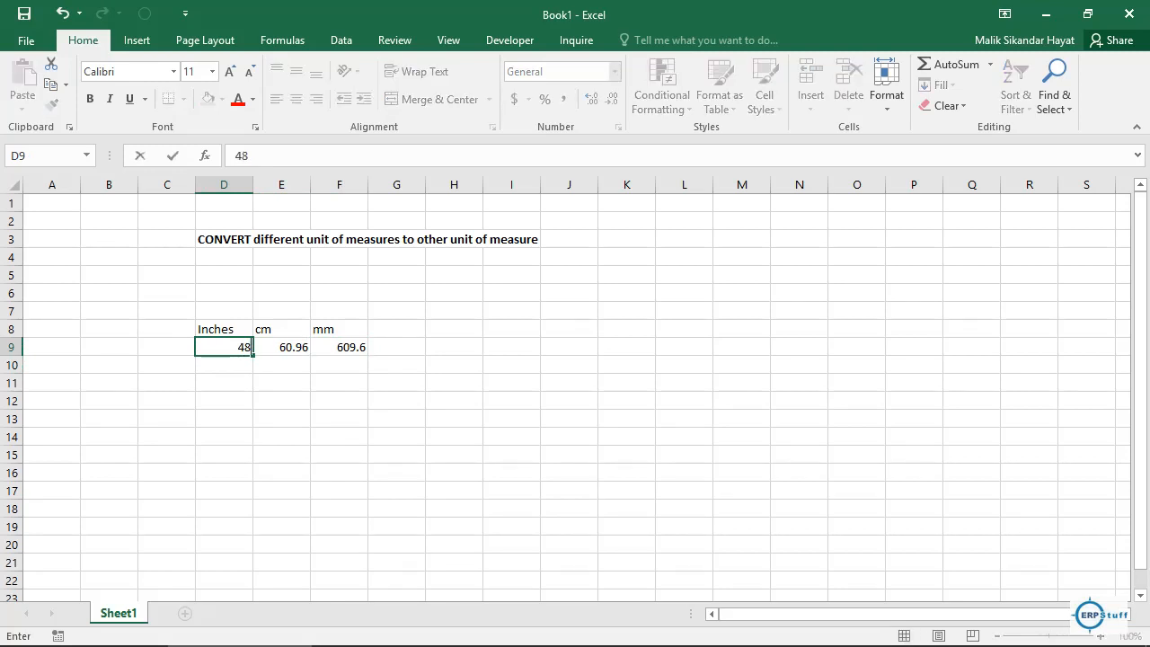
{"action": "key", "text": "Return"}
{"action": "key", "text": "Up"}
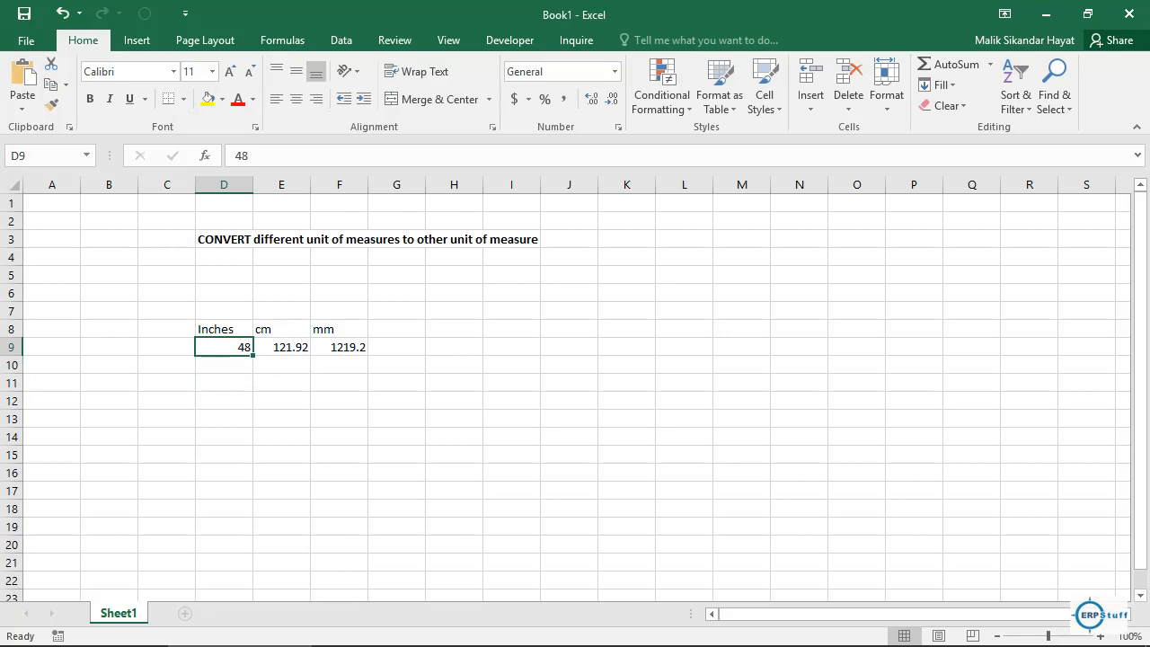
Enter the label Inches in D11, below the conversion table.
{"action": "key", "text": "Down"}
{"action": "key", "text": "Down"}
{"action": "key", "text": "Down"}
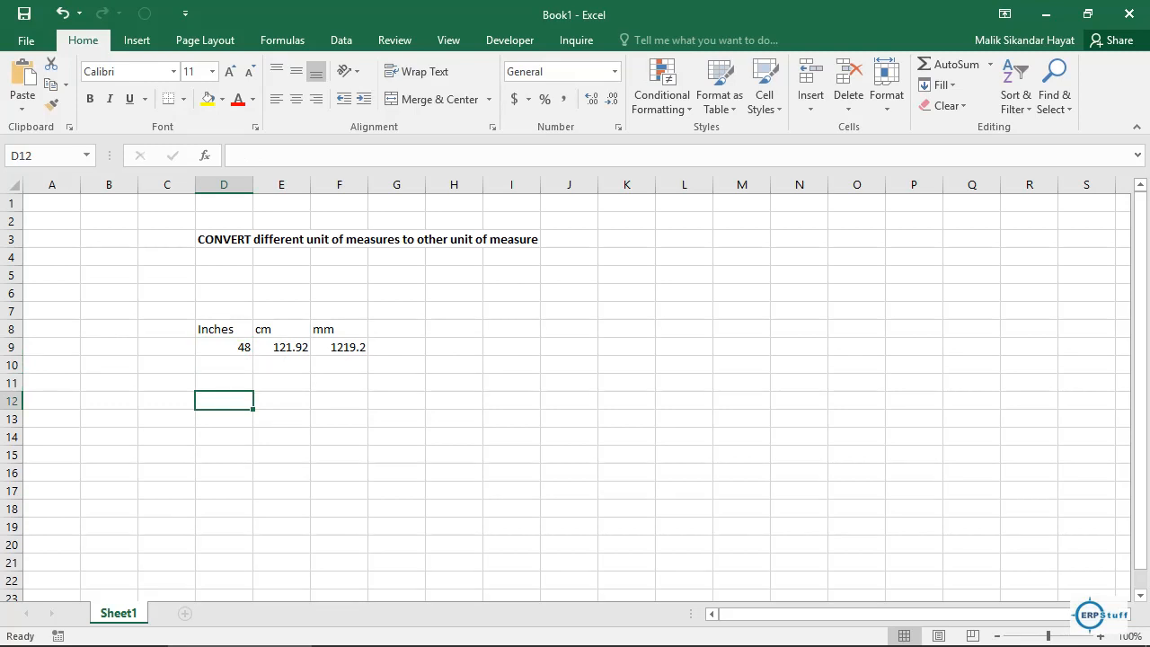
{"action": "key", "text": "Down"}
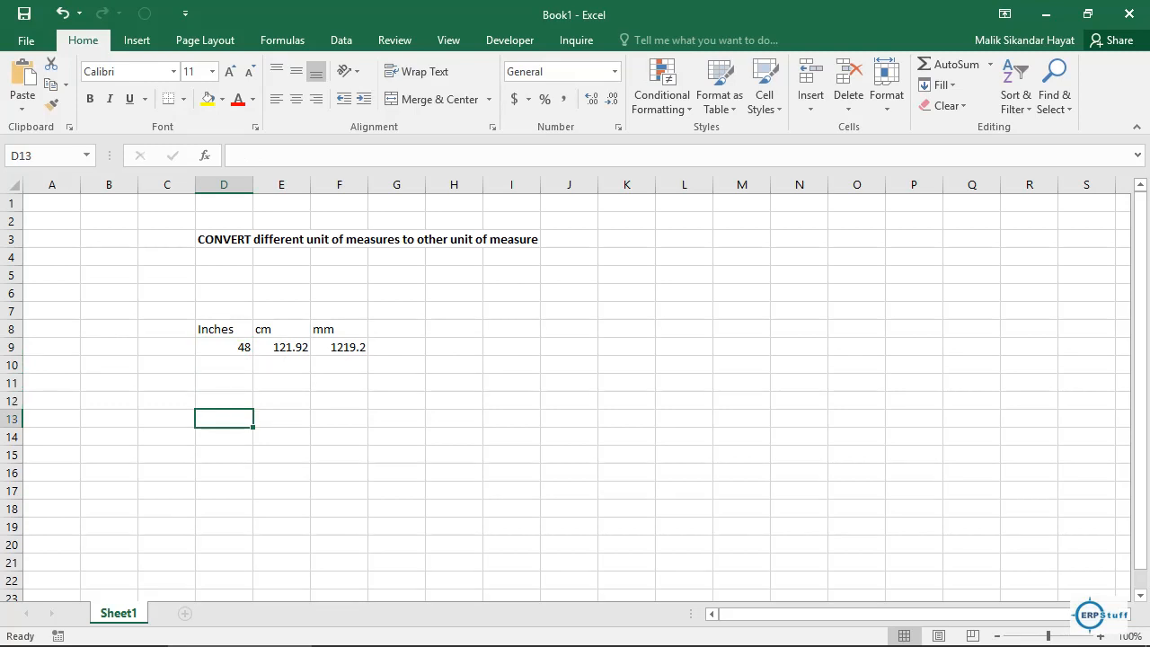
{"action": "key", "text": "Up"}
{"action": "key", "text": "Up"}
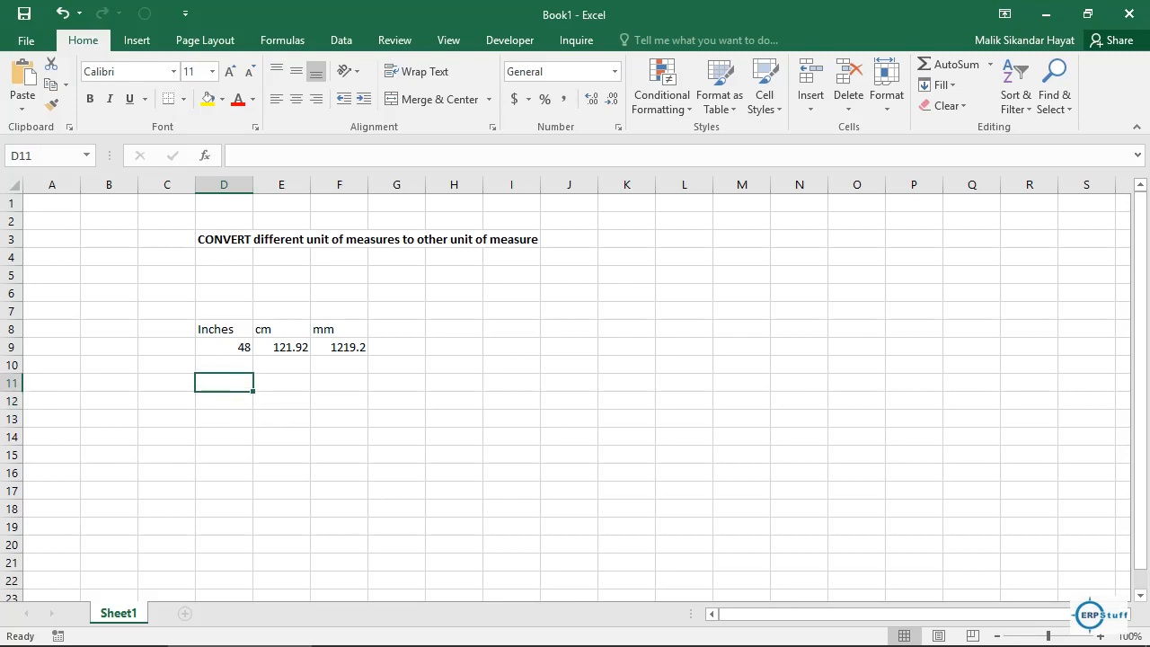
{"action": "type", "text": "Inches"}
{"action": "key", "text": "Return"}
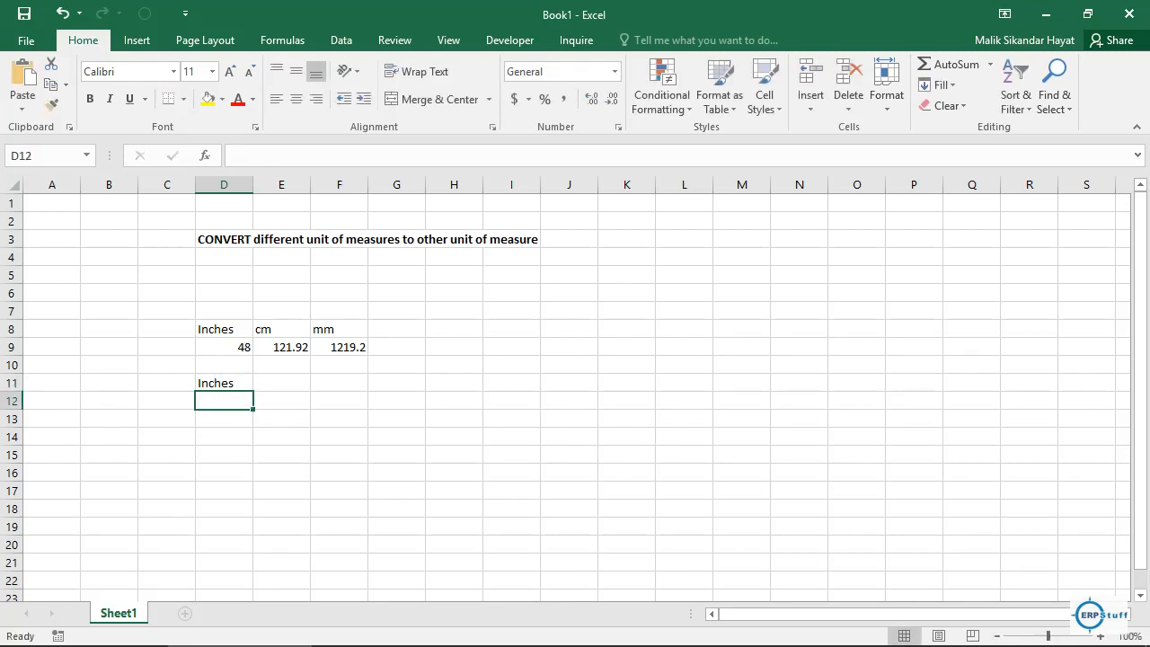
Insert a CONVERT function in E11 that converts the centimetre value in E9 from "cm" to "in".
{"action": "key", "text": "Up"}
{"action": "key", "text": "Right"}
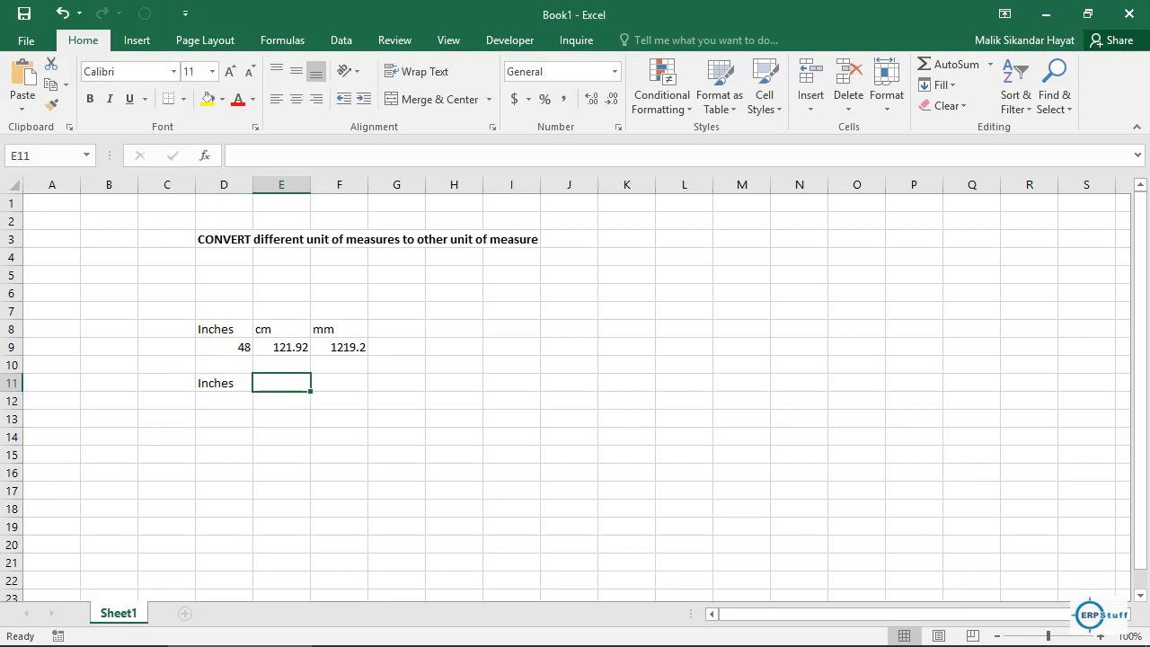
{"action": "key", "text": "shift+F3"}
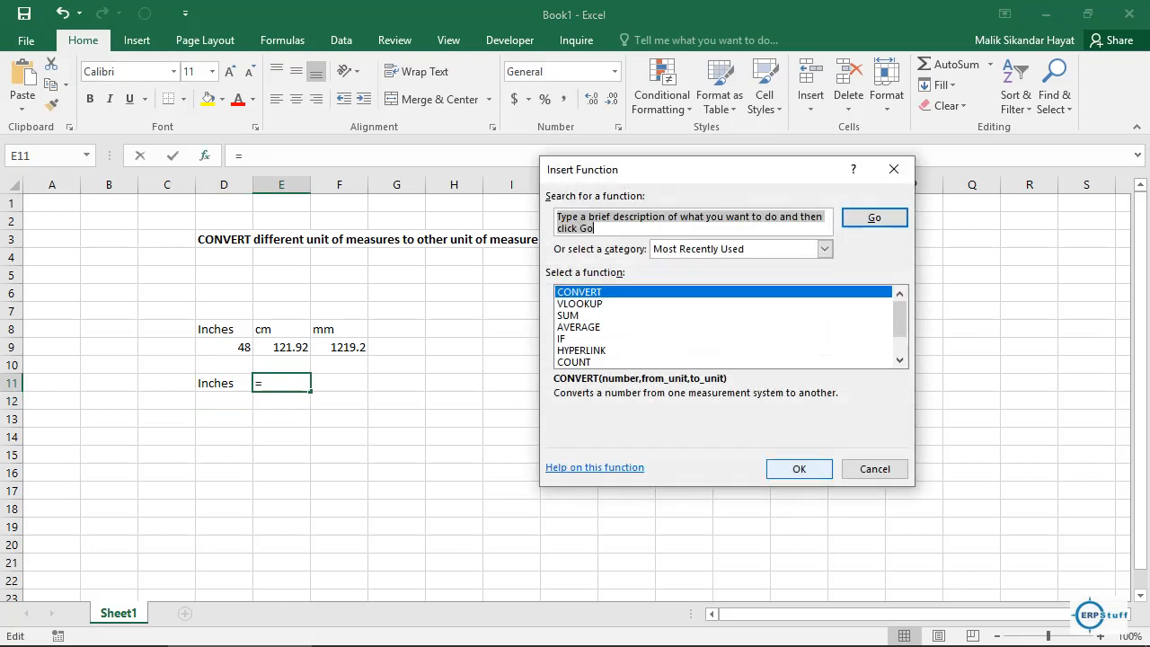
{"action": "left_click", "coordinate": [800, 470]}
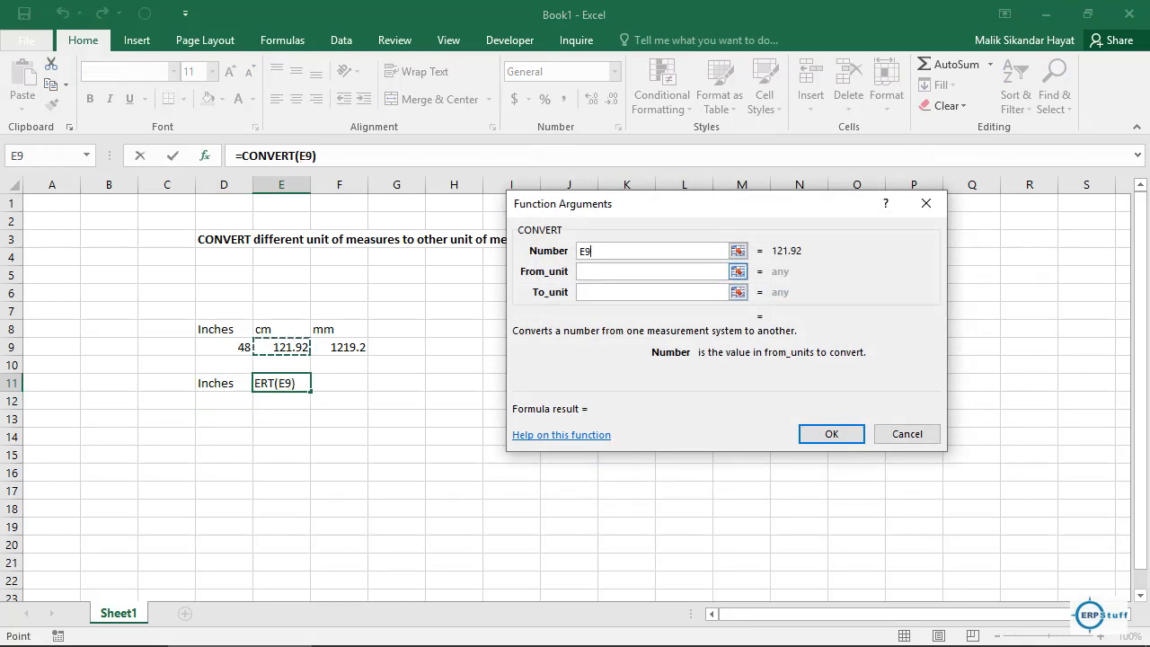
{"action": "left_click", "coordinate": [652, 271]}
{"action": "type", "text": "cm"}
{"action": "key", "text": "Tab"}
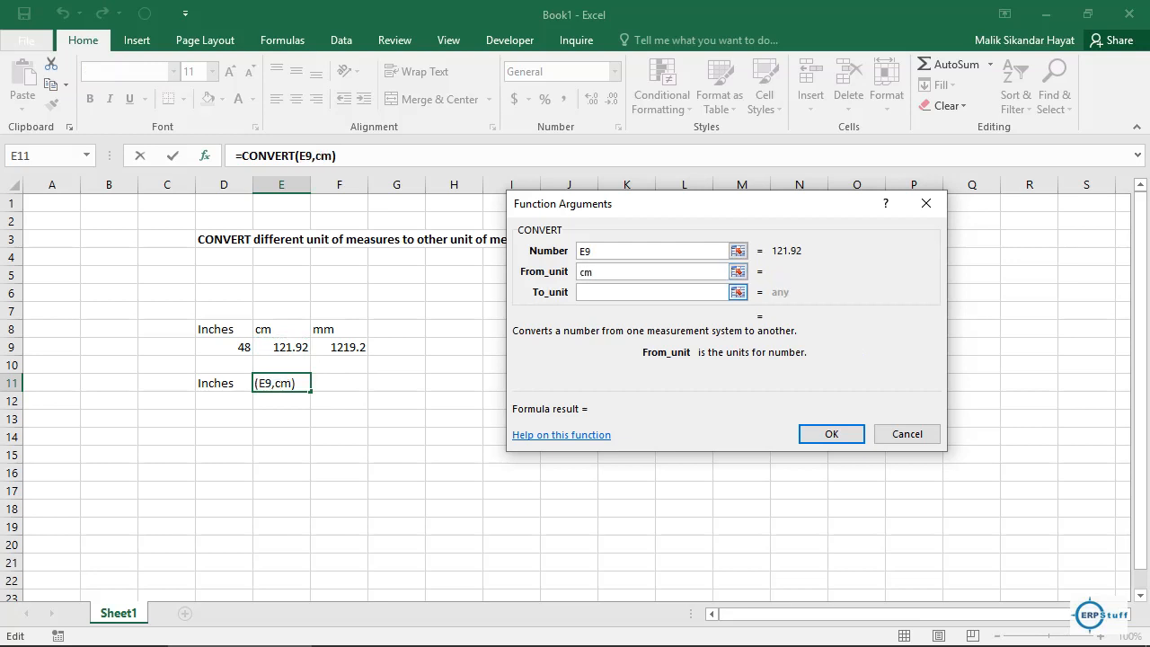
{"action": "type", "text": "in"}
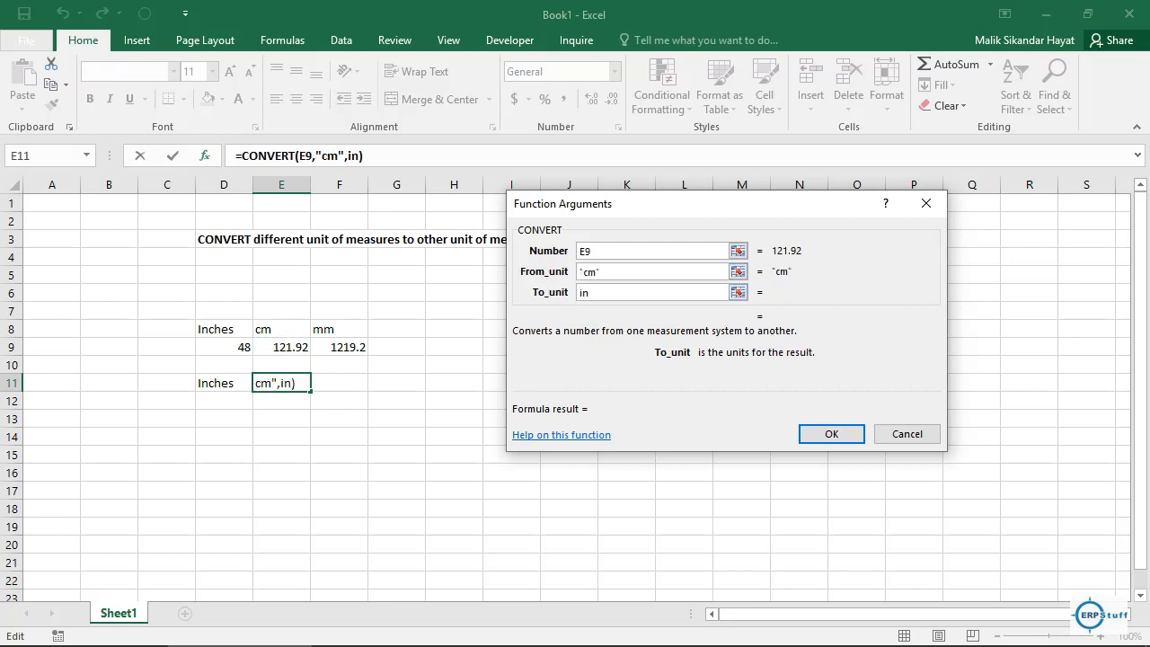
{"action": "left_click", "coordinate": [831, 434]}
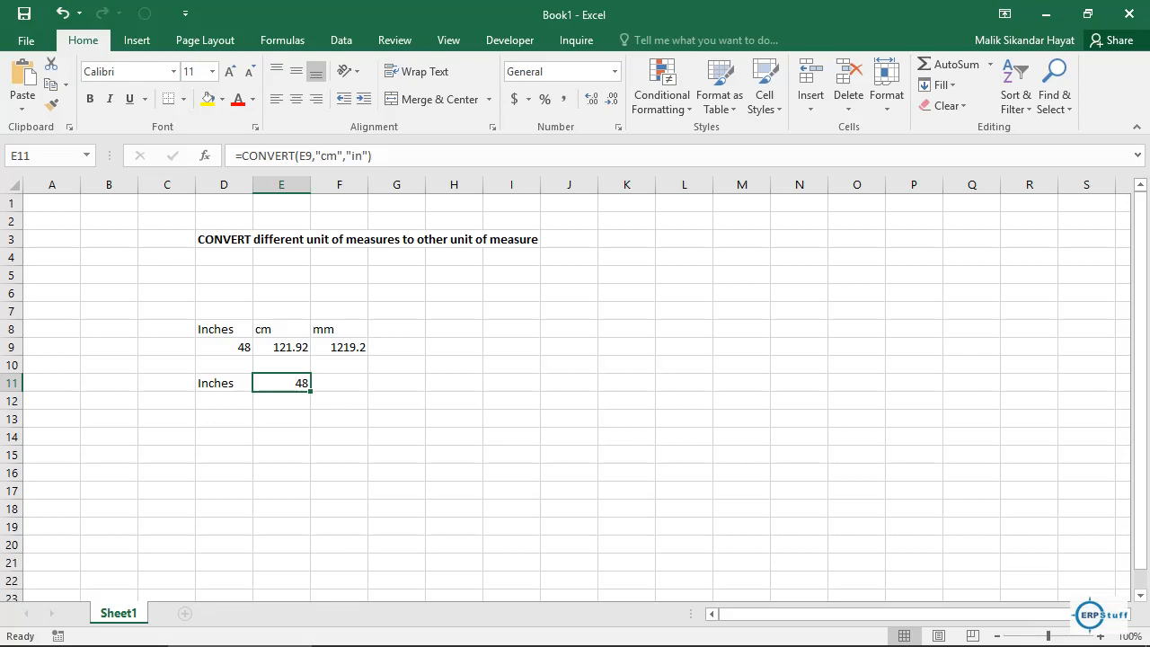
Insert a CONVERT function in F11 that converts the millimetre value in F9 from "mm" to "in".
{"action": "left_click", "coordinate": [338, 383]}
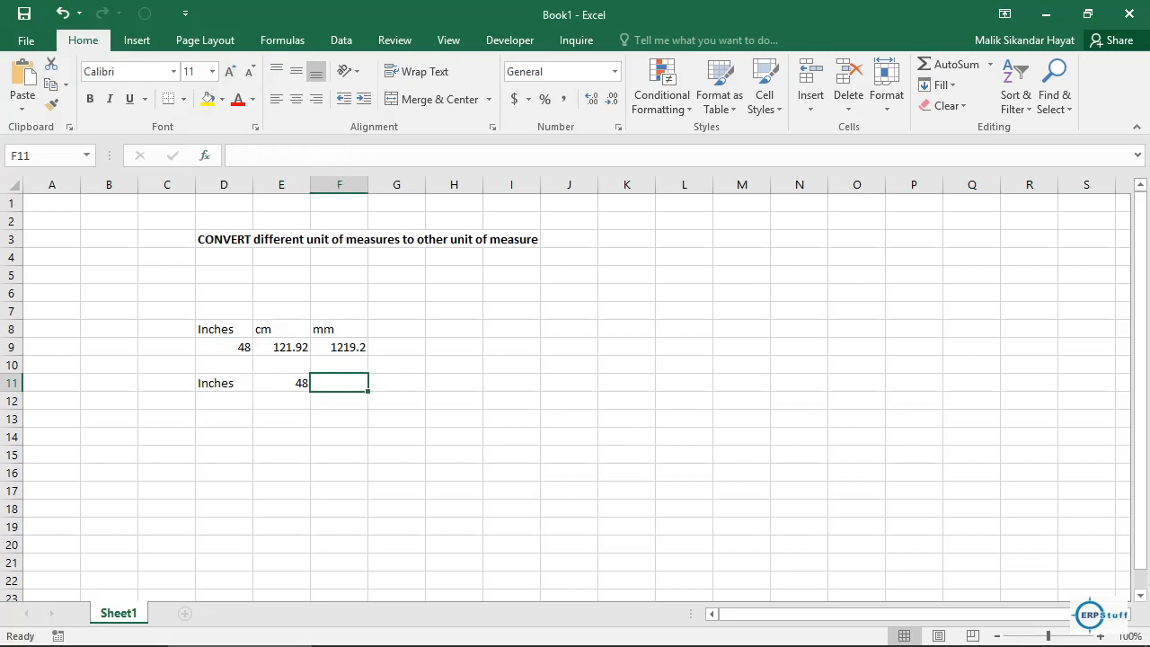
{"action": "key", "text": "shift+F3"}
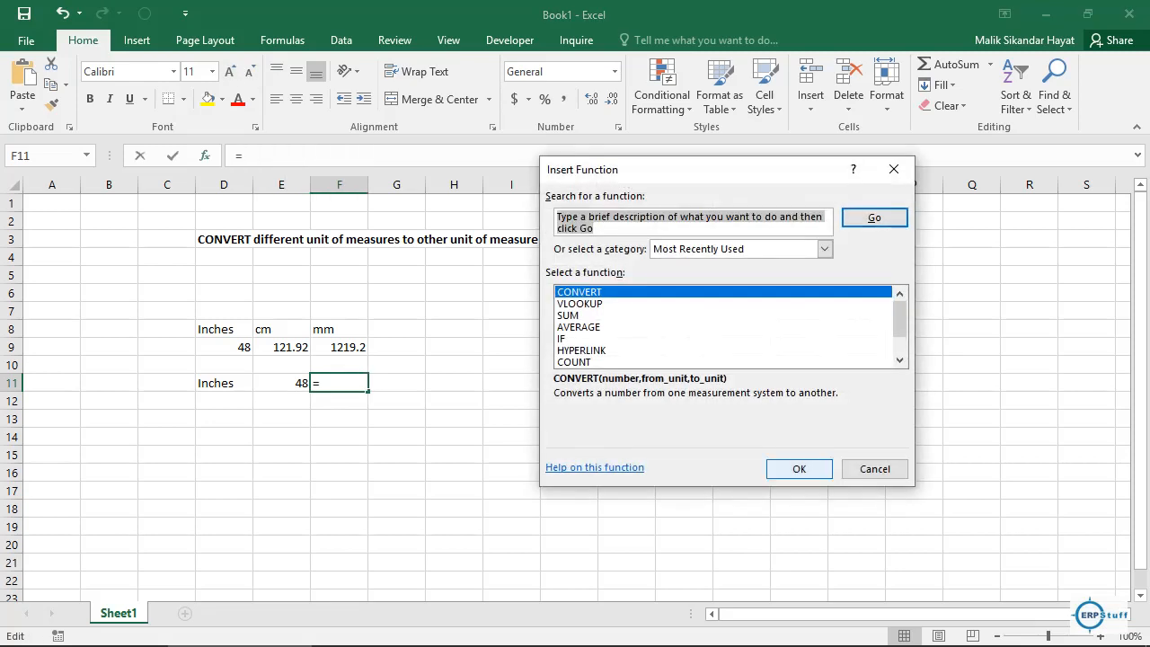
{"action": "key", "text": "Return"}
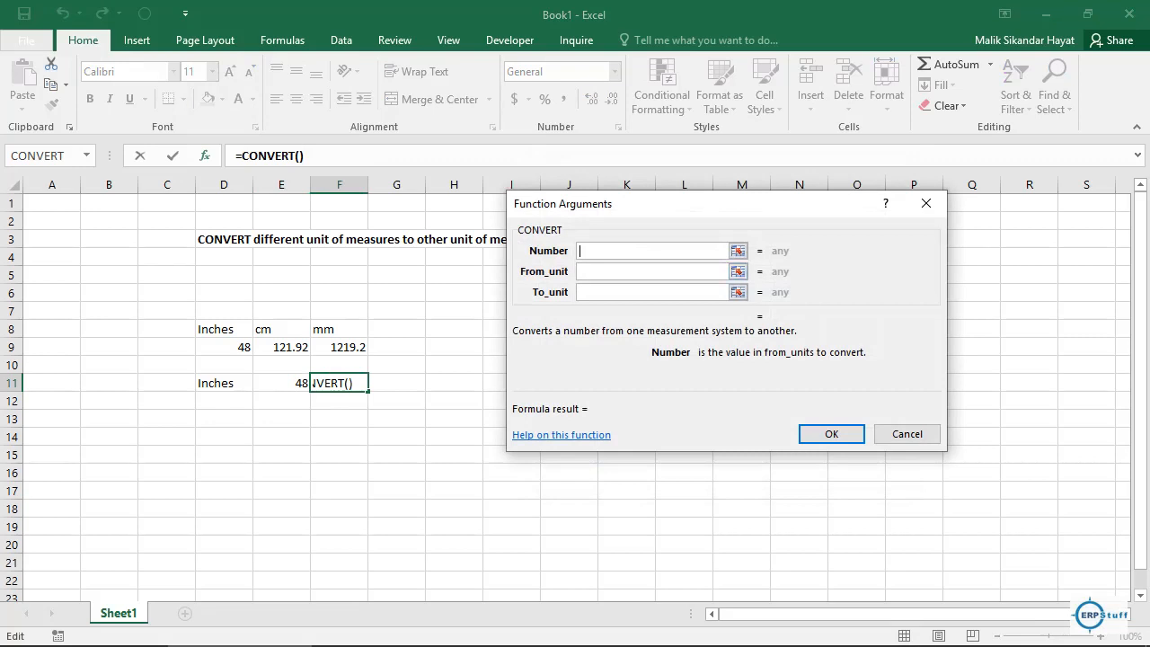
{"action": "left_click", "coordinate": [338, 347]}
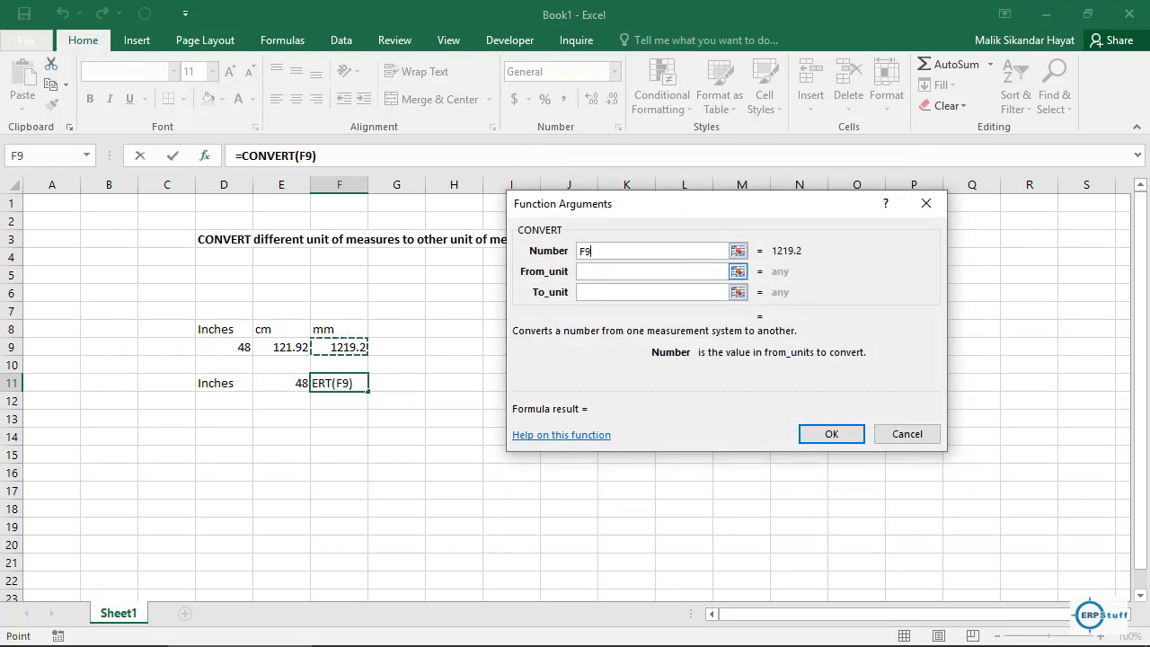
{"action": "left_click", "coordinate": [674, 271]}
{"action": "type", "text": "mm"}
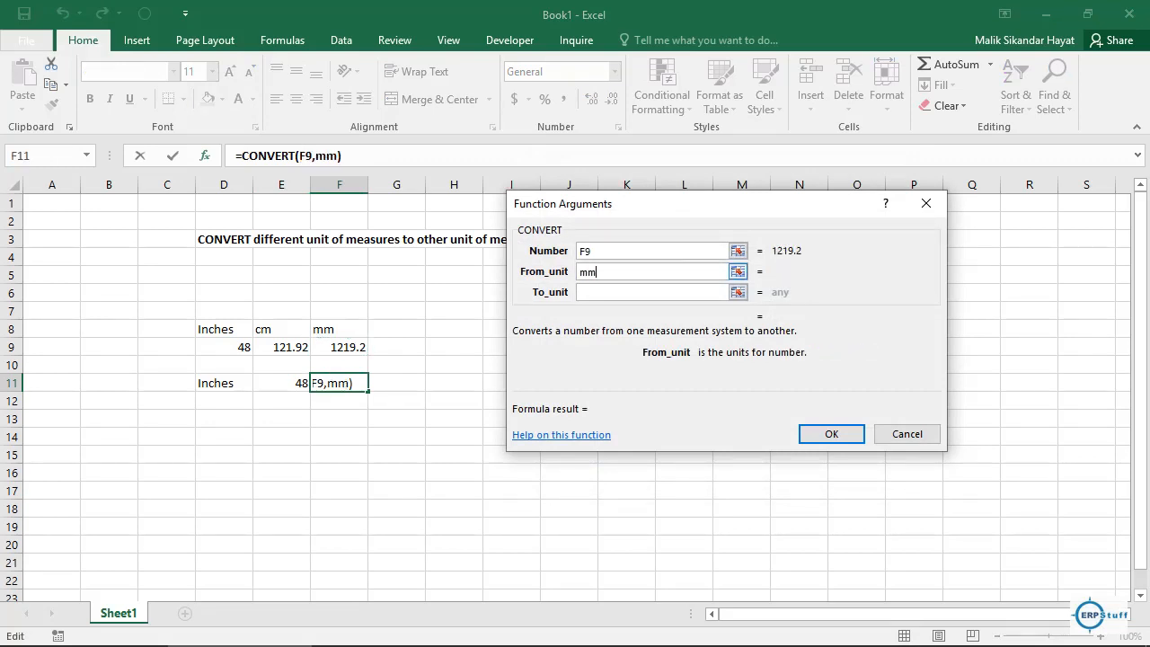
{"action": "key", "text": "Tab"}
{"action": "type", "text": "in"}
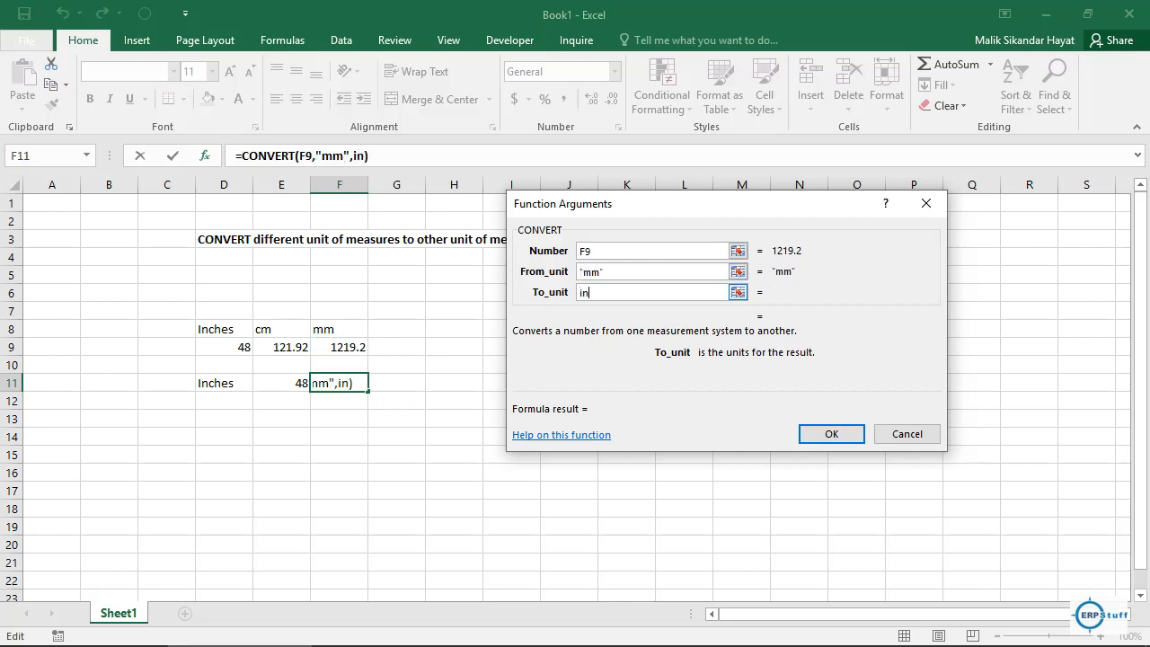
{"action": "key", "text": "Return"}
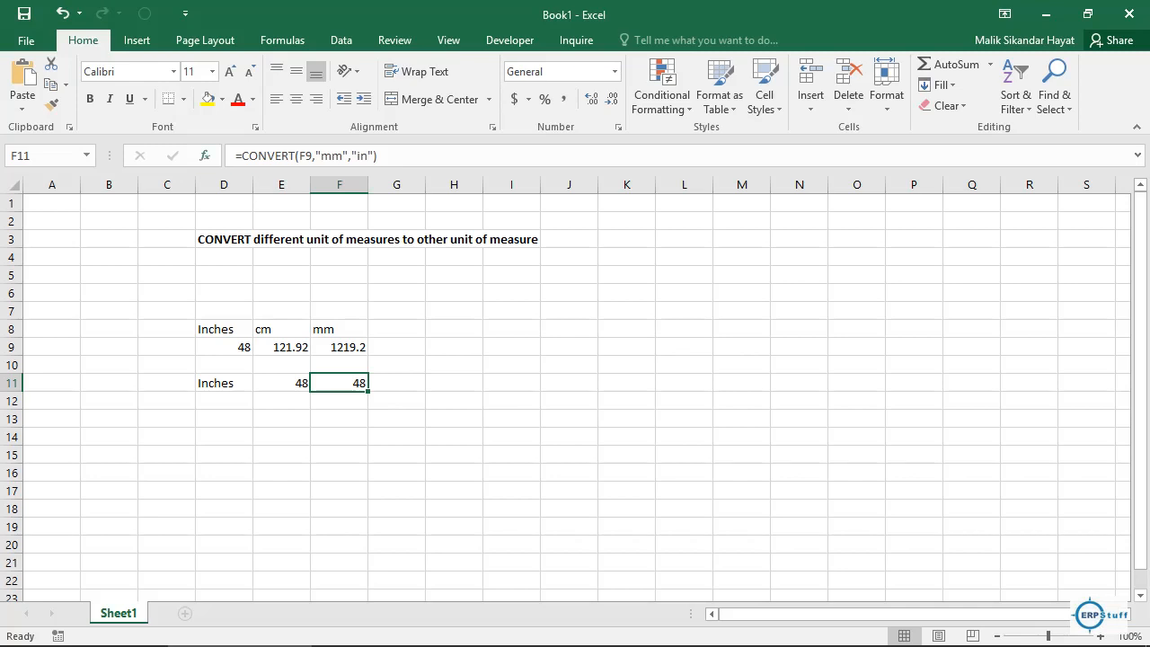
Examine the weight and mass and distance unit codes under Measurement systems in the CONVERT function's help article.
{"action": "key", "text": "shift+F3"}
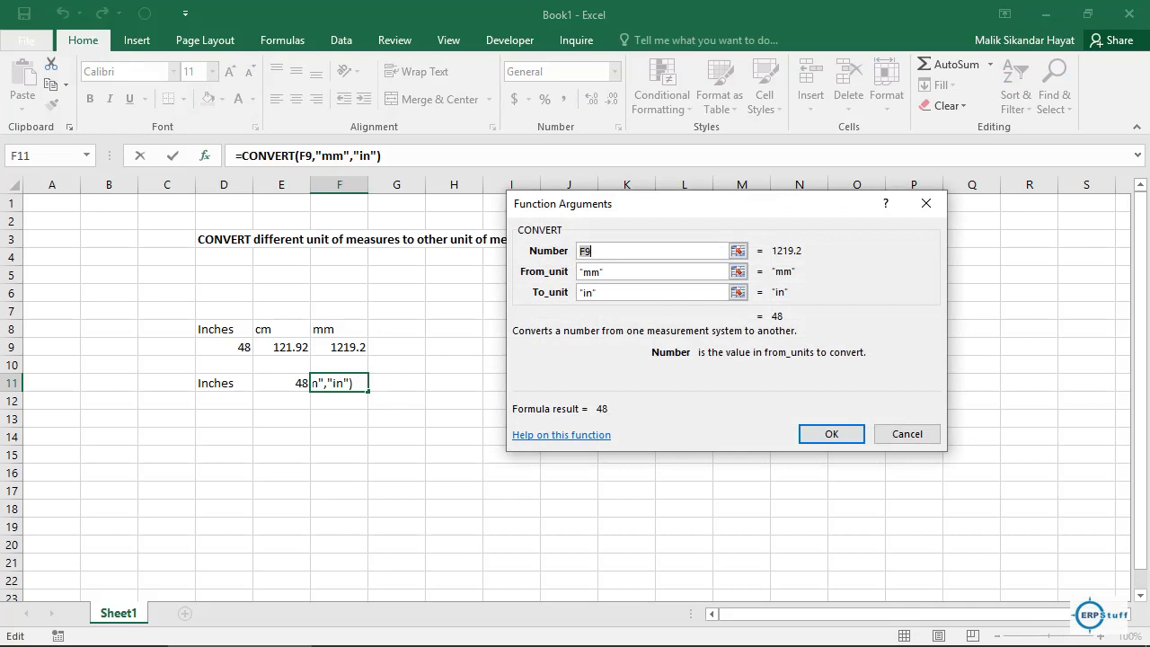
{"action": "left_click", "coordinate": [562, 436]}
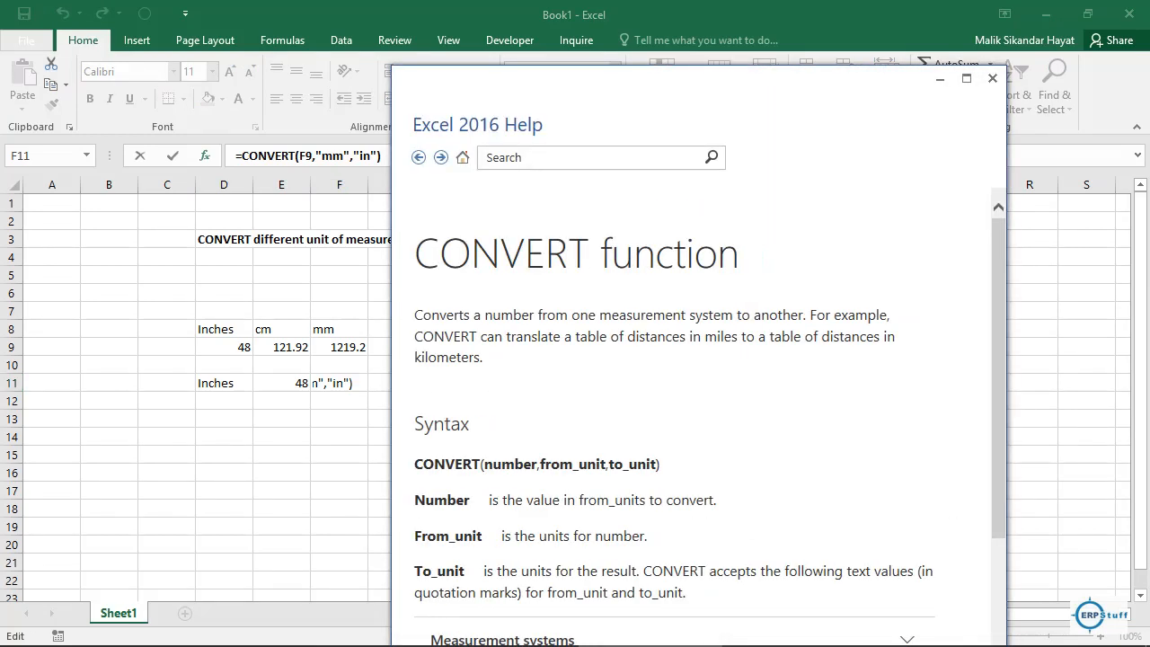
{"action": "scroll", "coordinate": [701, 413], "scroll_direction": "down", "scroll_amount": 3}
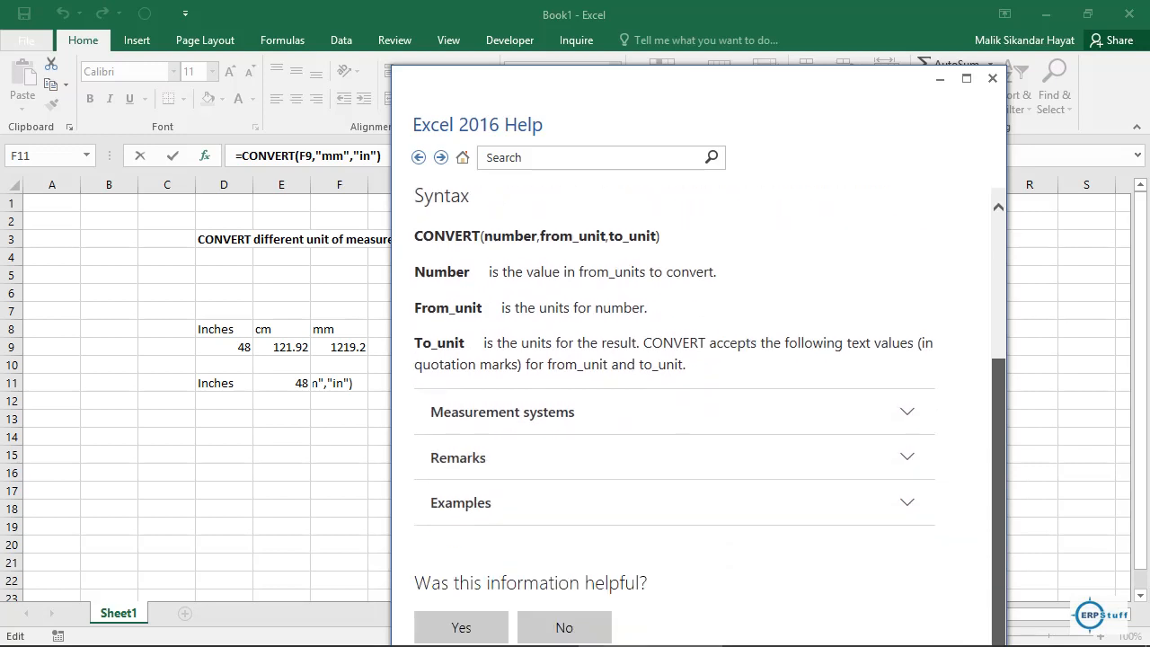
{"action": "left_click", "coordinate": [503, 412]}
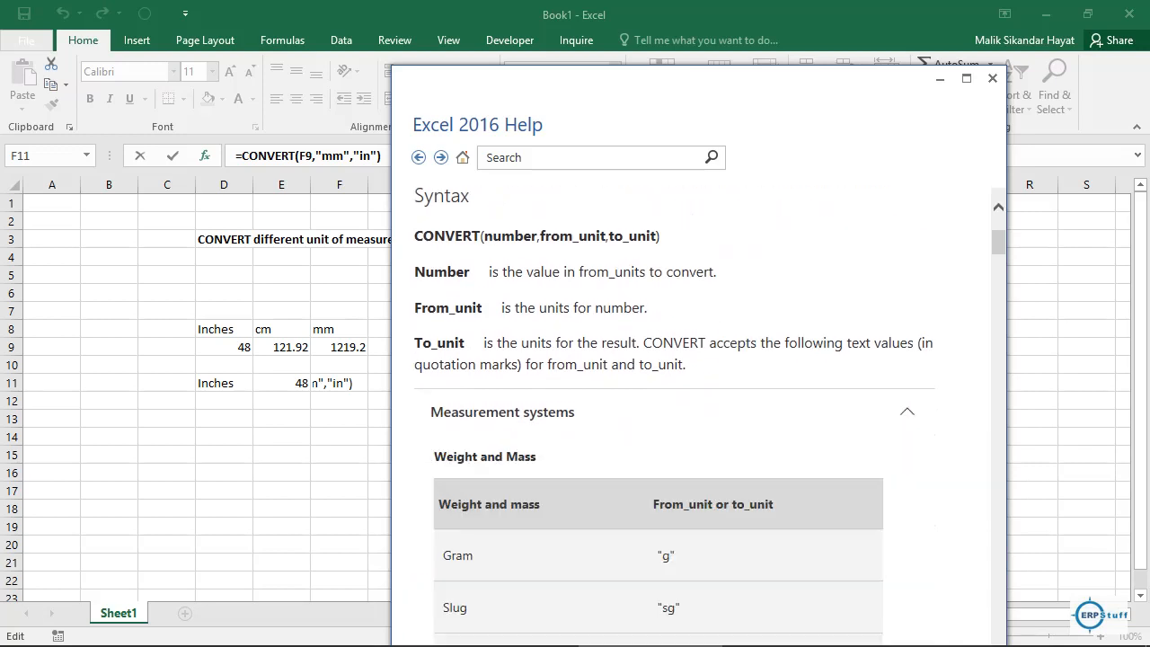
{"action": "scroll", "coordinate": [701, 413], "scroll_direction": "down", "scroll_amount": 5}
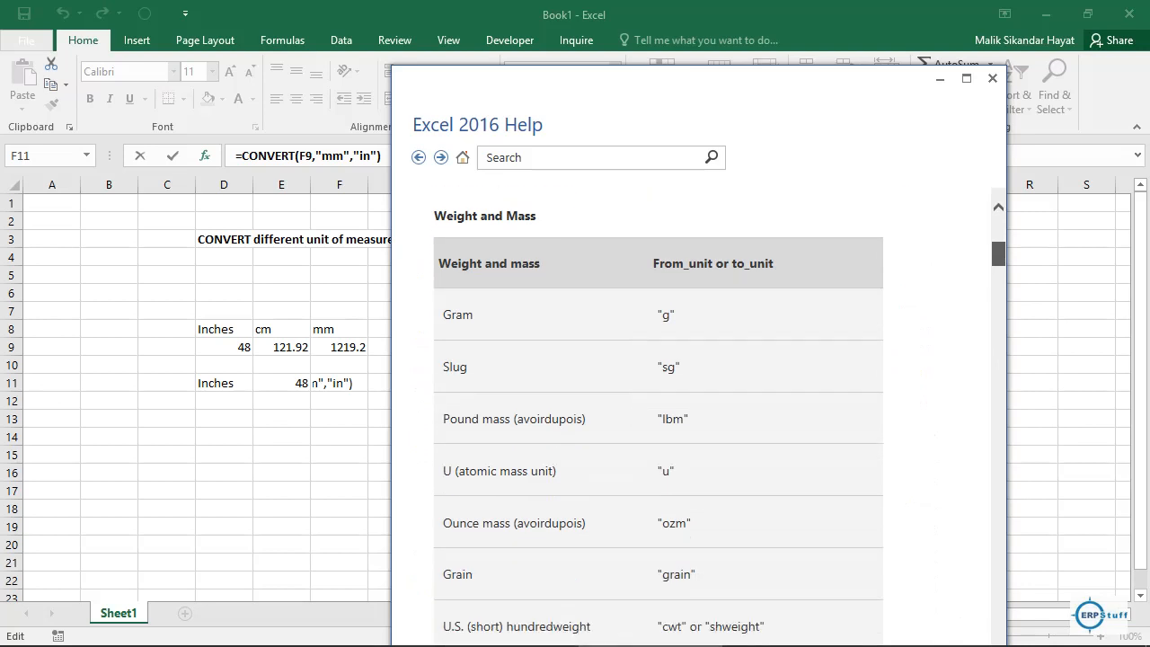
{"action": "scroll", "coordinate": [701, 414], "scroll_direction": "down", "scroll_amount": 2}
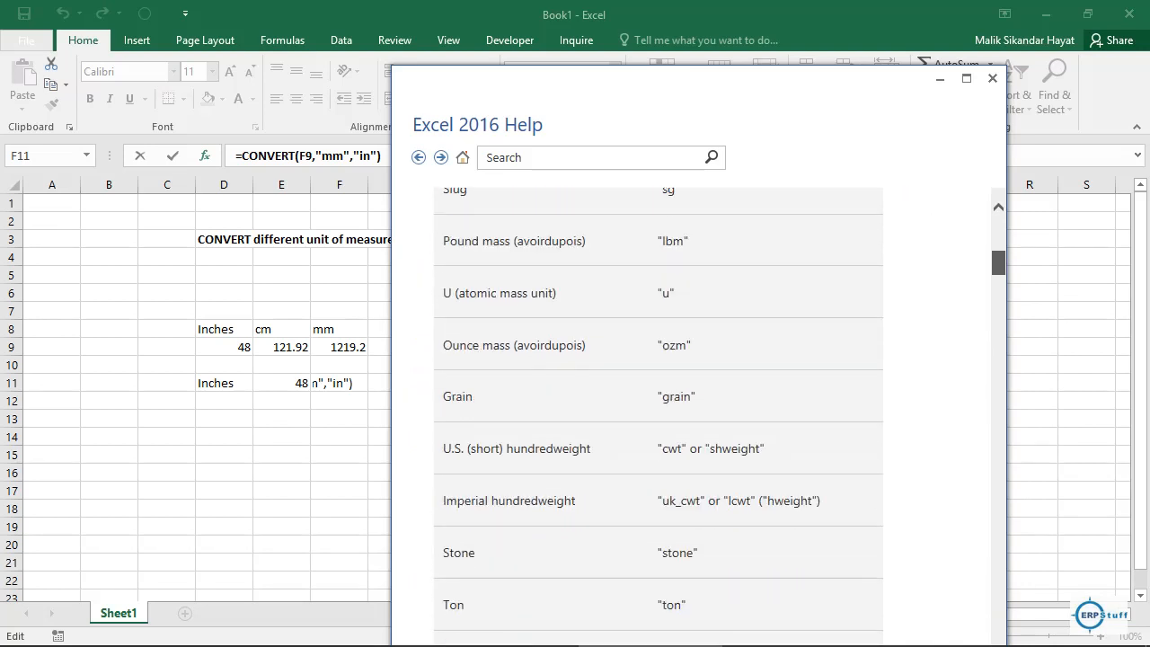
{"action": "scroll", "coordinate": [659, 413], "scroll_direction": "down", "scroll_amount": 3}
{"action": "scroll", "coordinate": [659, 414], "scroll_direction": "down", "scroll_amount": 3}
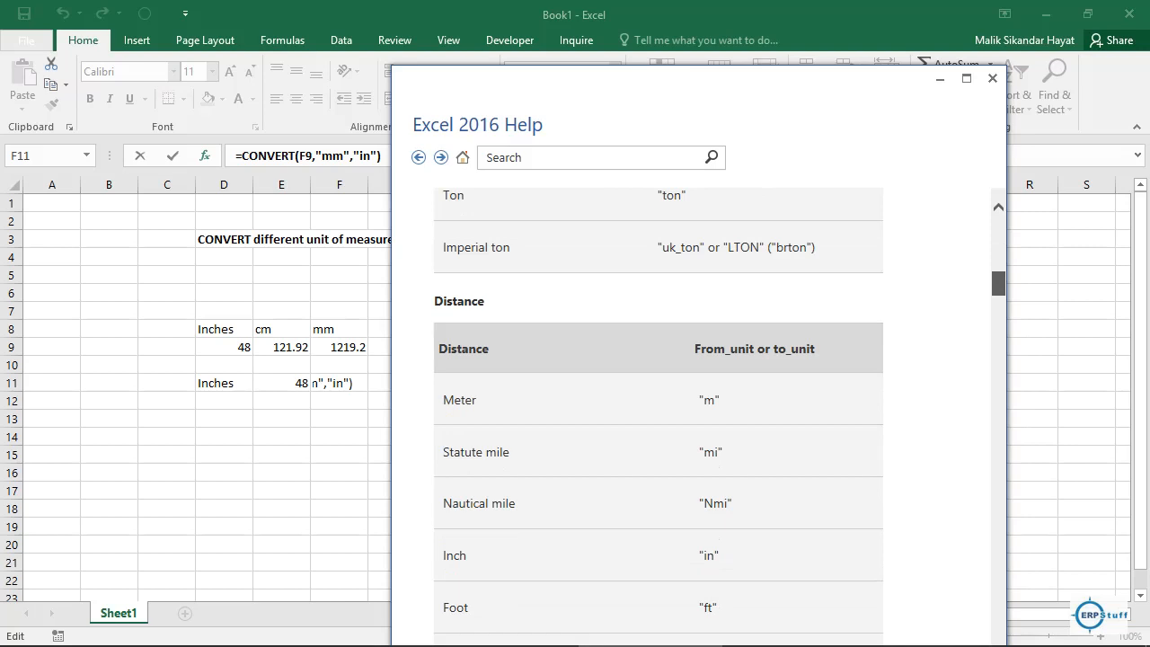
{"action": "scroll", "coordinate": [659, 413], "scroll_direction": "down", "scroll_amount": 1}
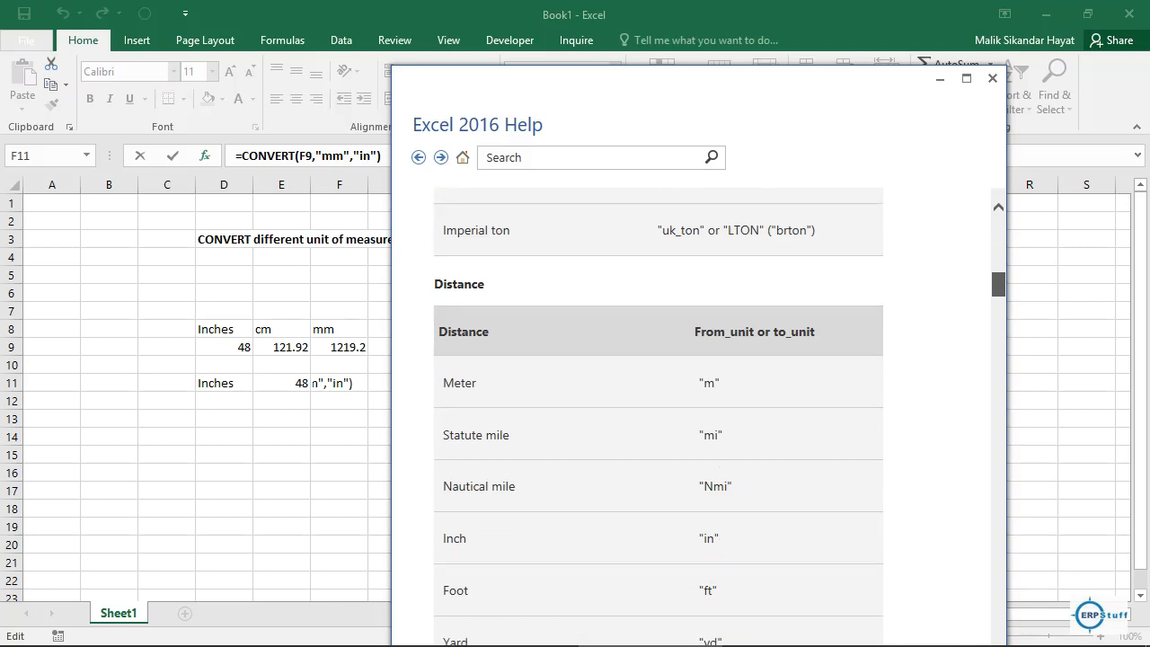
{"action": "scroll", "coordinate": [659, 413], "scroll_direction": "up", "scroll_amount": 6}
{"action": "scroll", "coordinate": [658, 413], "scroll_direction": "down", "scroll_amount": 2}
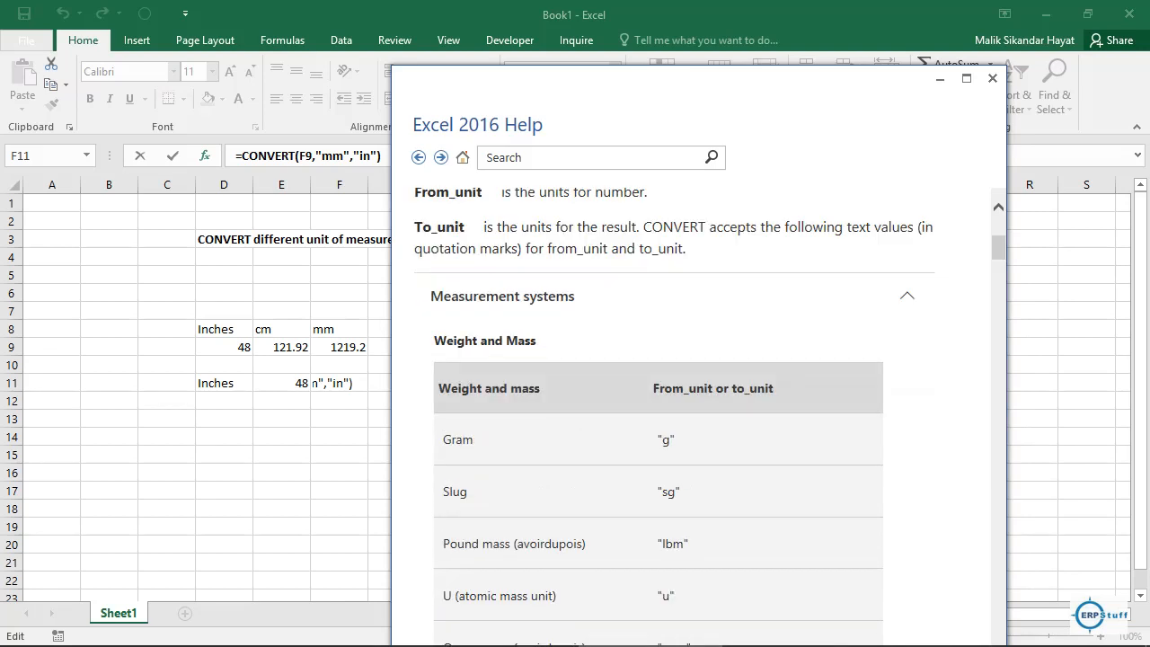
{"action": "scroll", "coordinate": [659, 413], "scroll_direction": "down", "scroll_amount": 5}
{"action": "scroll", "coordinate": [659, 413], "scroll_direction": "up", "scroll_amount": 3}
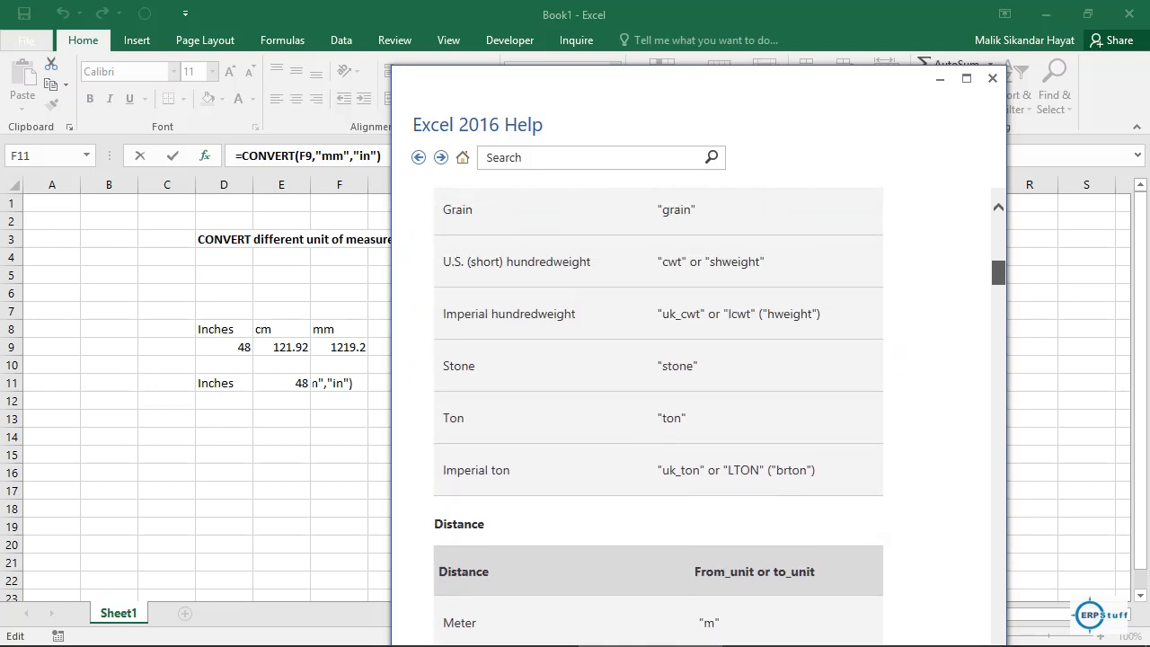
{"action": "scroll", "coordinate": [659, 414], "scroll_direction": "down", "scroll_amount": 1}
{"action": "scroll", "coordinate": [659, 414], "scroll_direction": "up", "scroll_amount": 4}
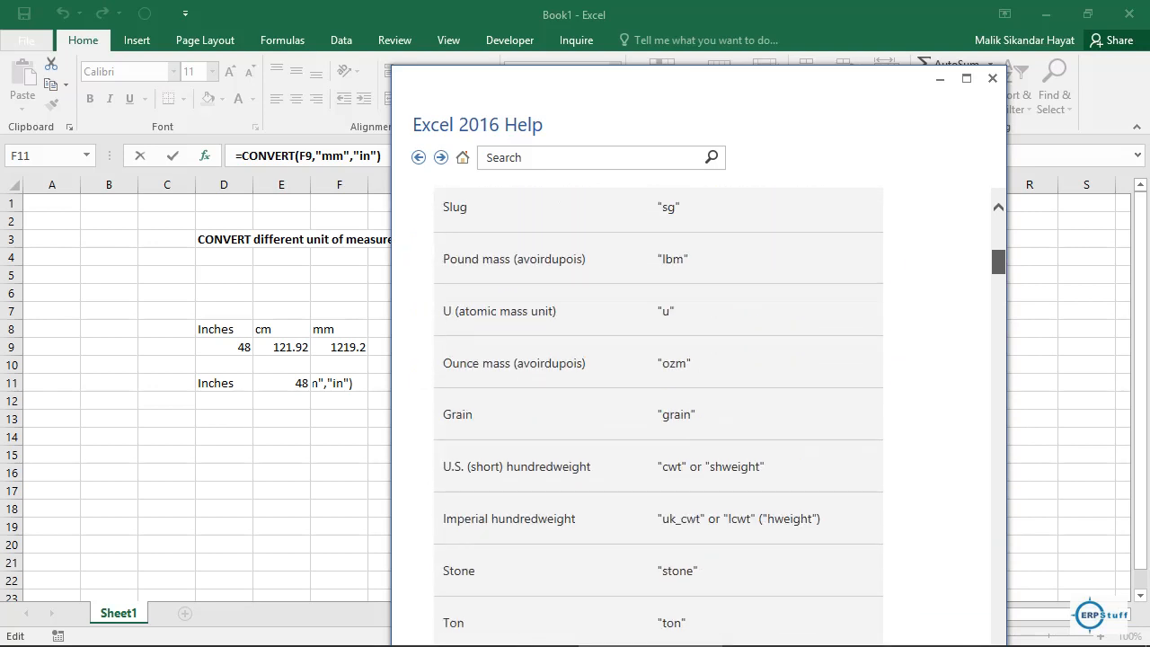
{"action": "scroll", "coordinate": [659, 414], "scroll_direction": "up", "scroll_amount": 4}
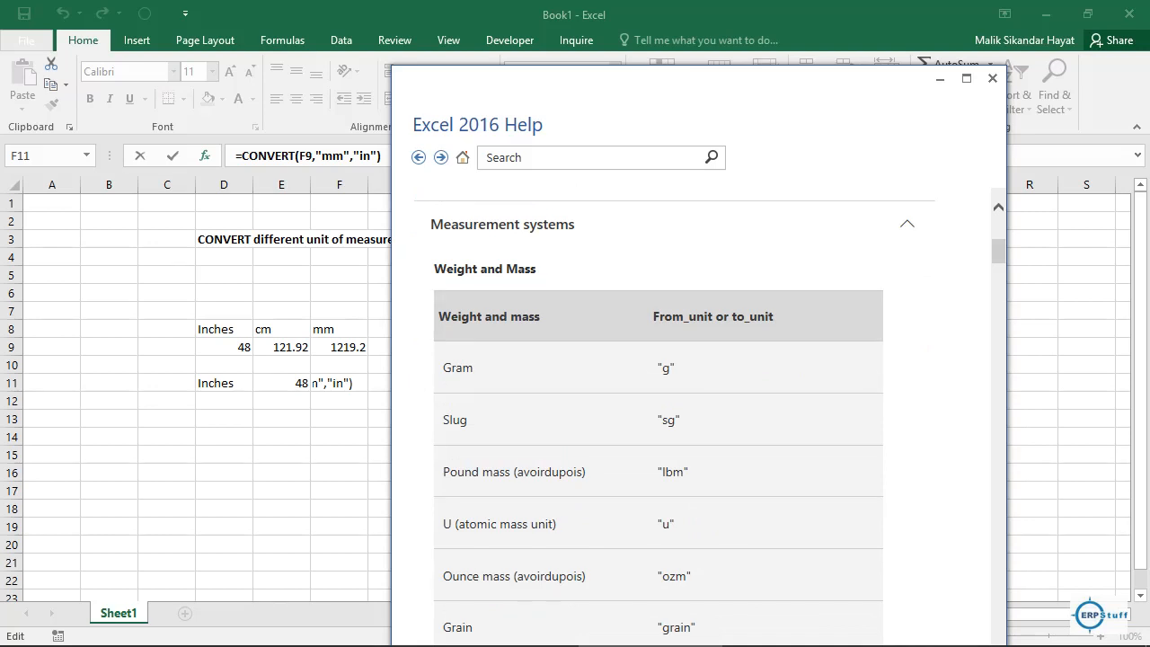
{"action": "scroll", "coordinate": [659, 414], "scroll_direction": "down", "scroll_amount": 7}
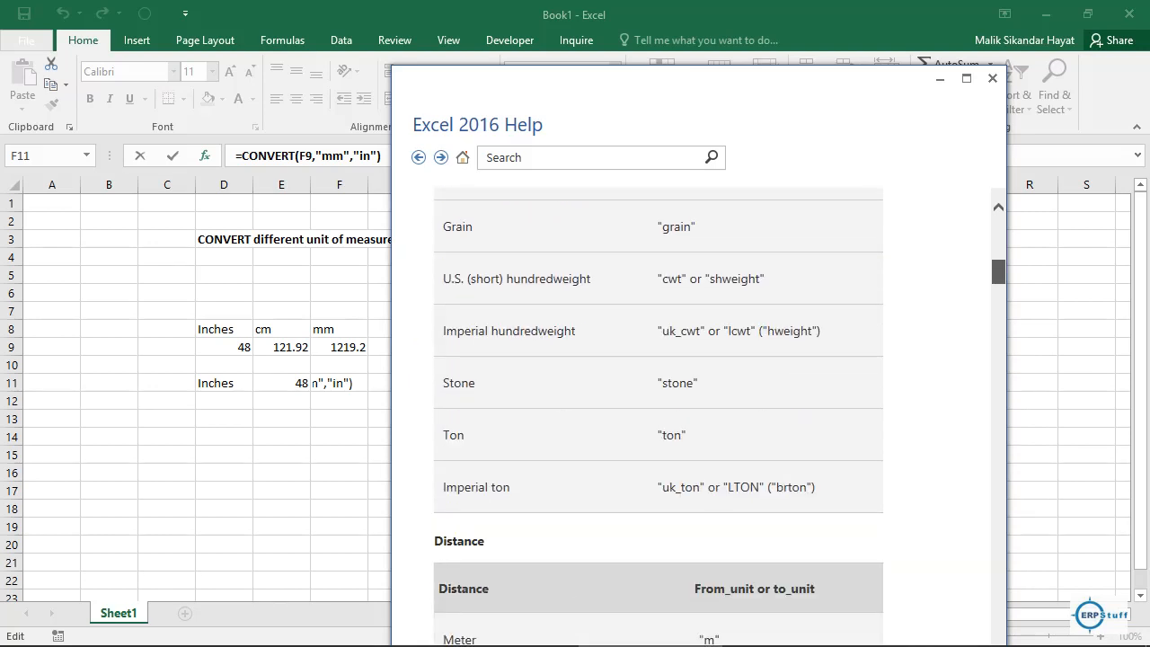
{"action": "scroll", "coordinate": [659, 414], "scroll_direction": "down", "scroll_amount": 3}
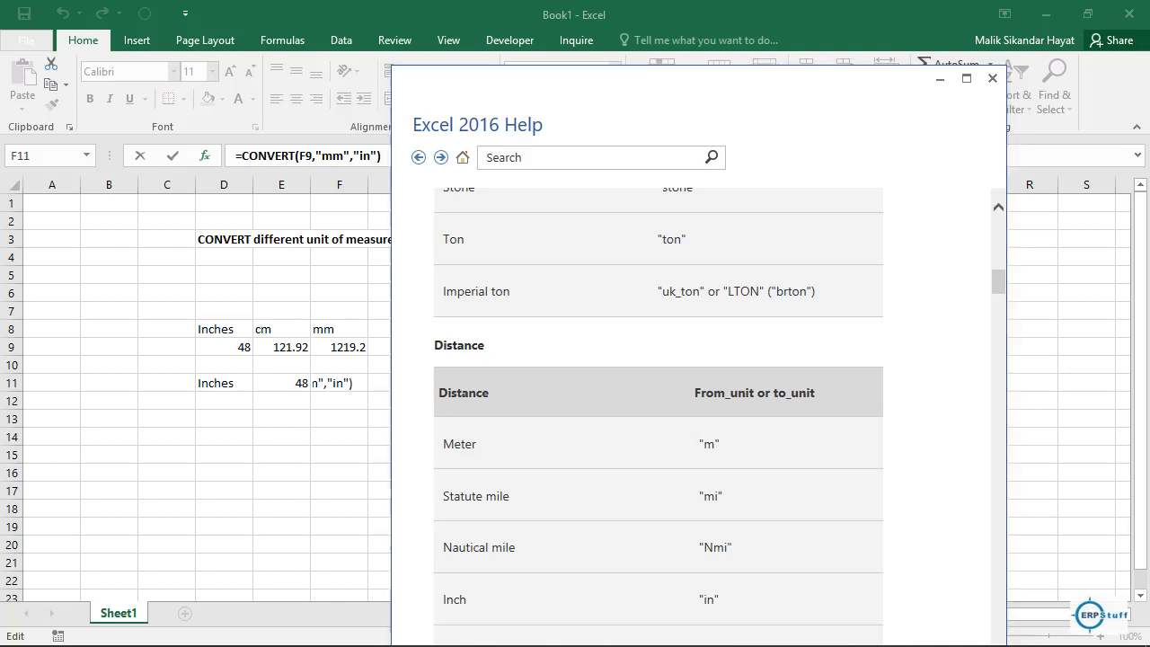
{"action": "left_click", "coordinate": [994, 78]}
{"action": "left_click", "coordinate": [908, 434]}
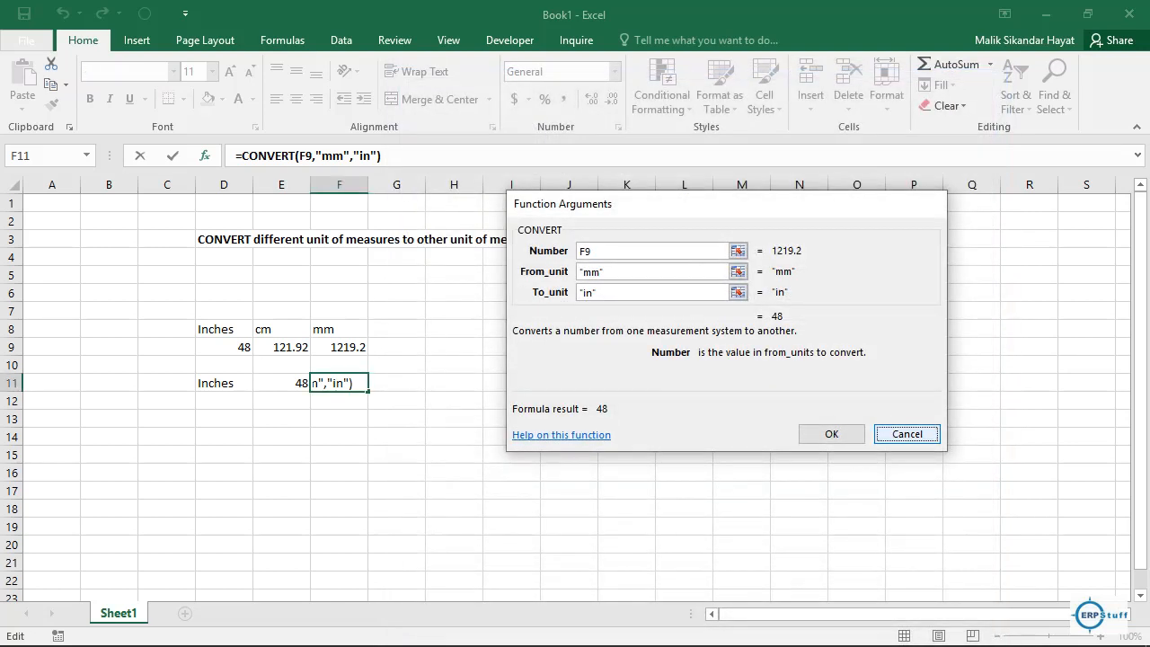
Enter the label Meter in C13, below the conversions back to inches.
{"action": "left_click", "coordinate": [166, 419]}
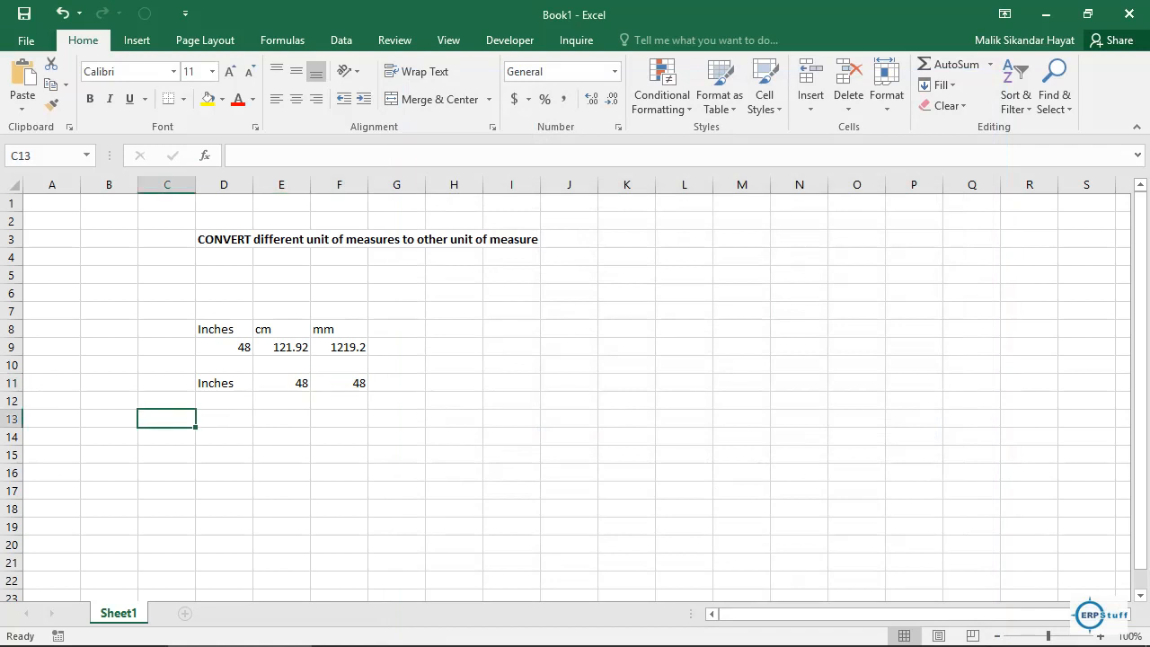
{"action": "type", "text": "Meter"}
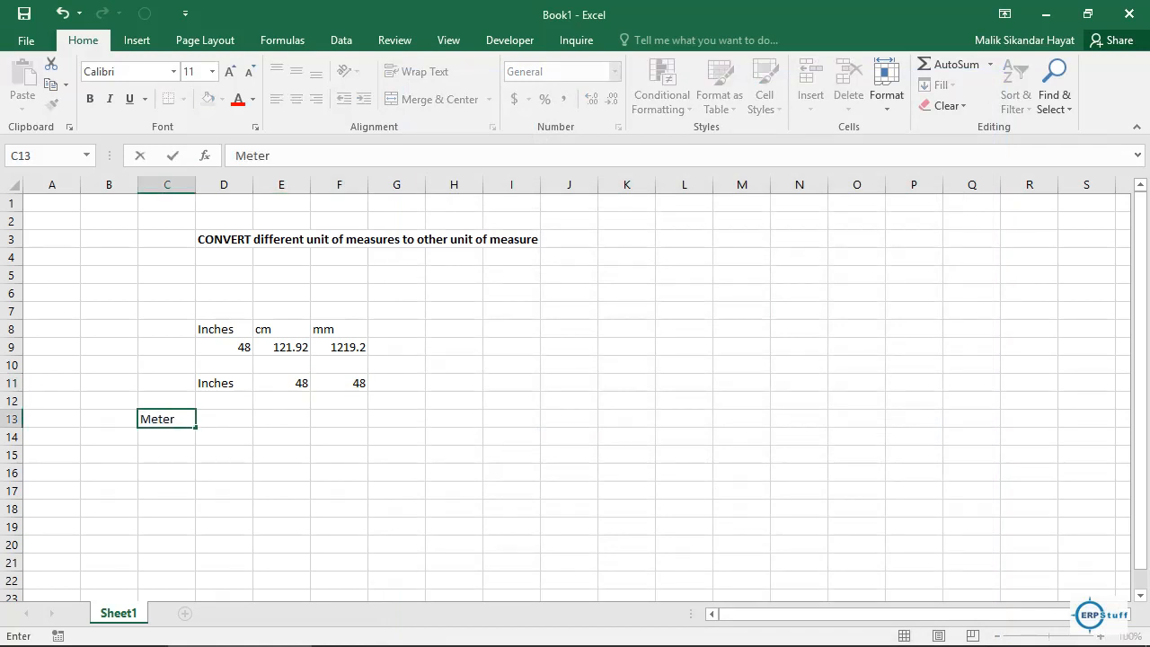
{"action": "key", "text": "Tab"}
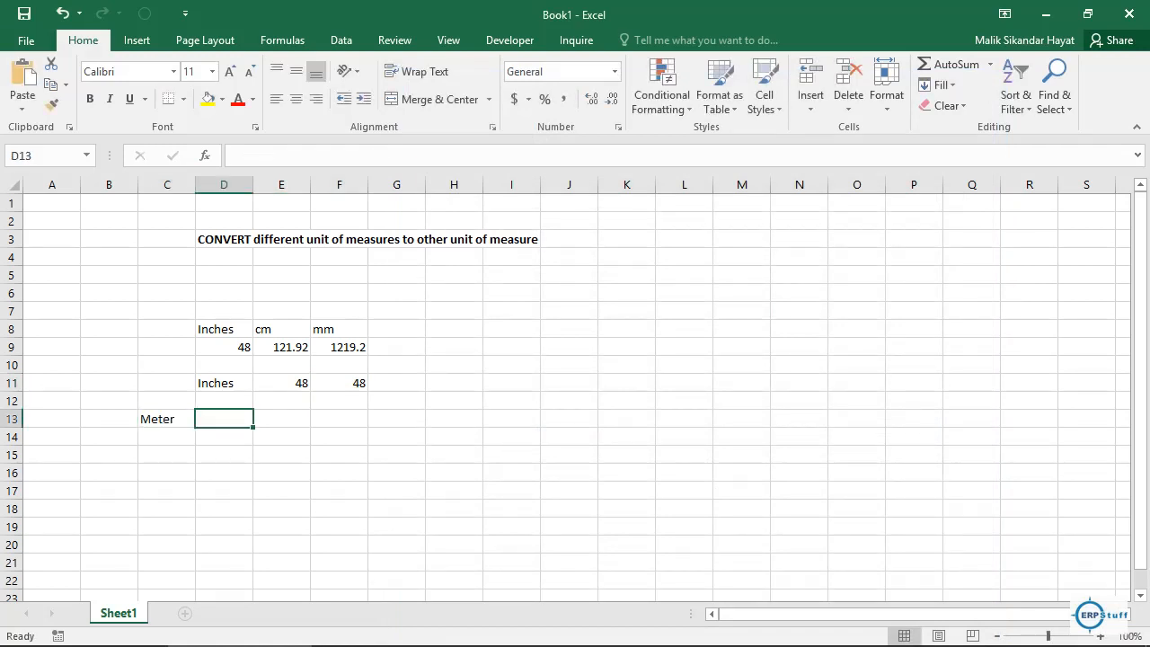
{"action": "left_click", "coordinate": [205, 155]}
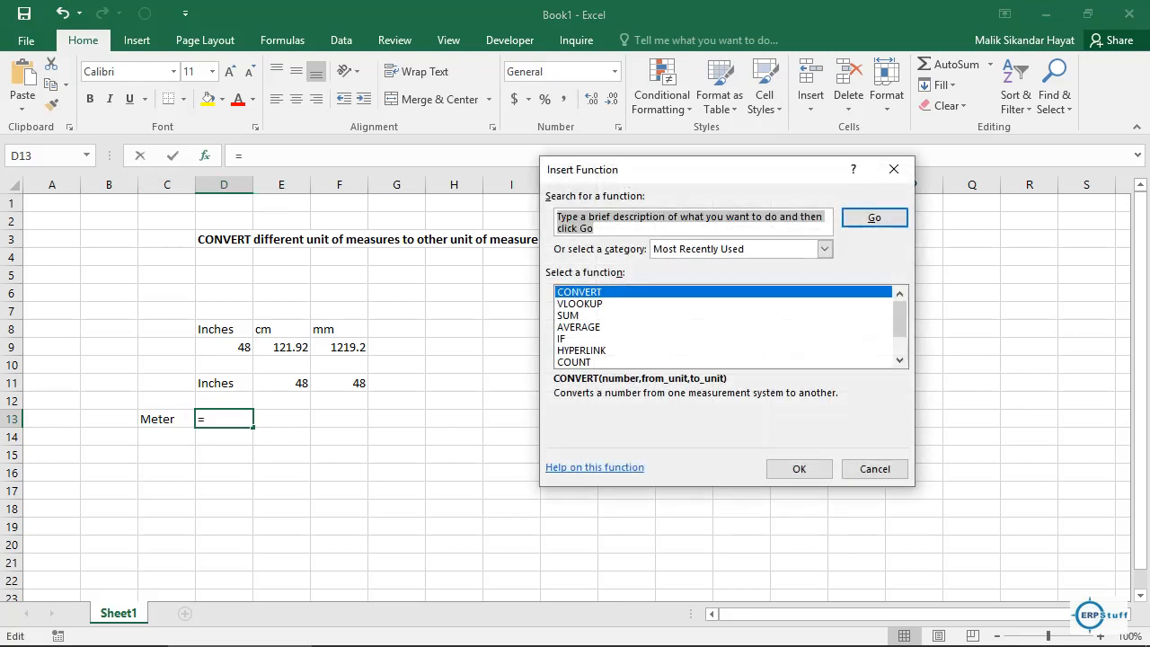
{"action": "left_click", "coordinate": [875, 469]}
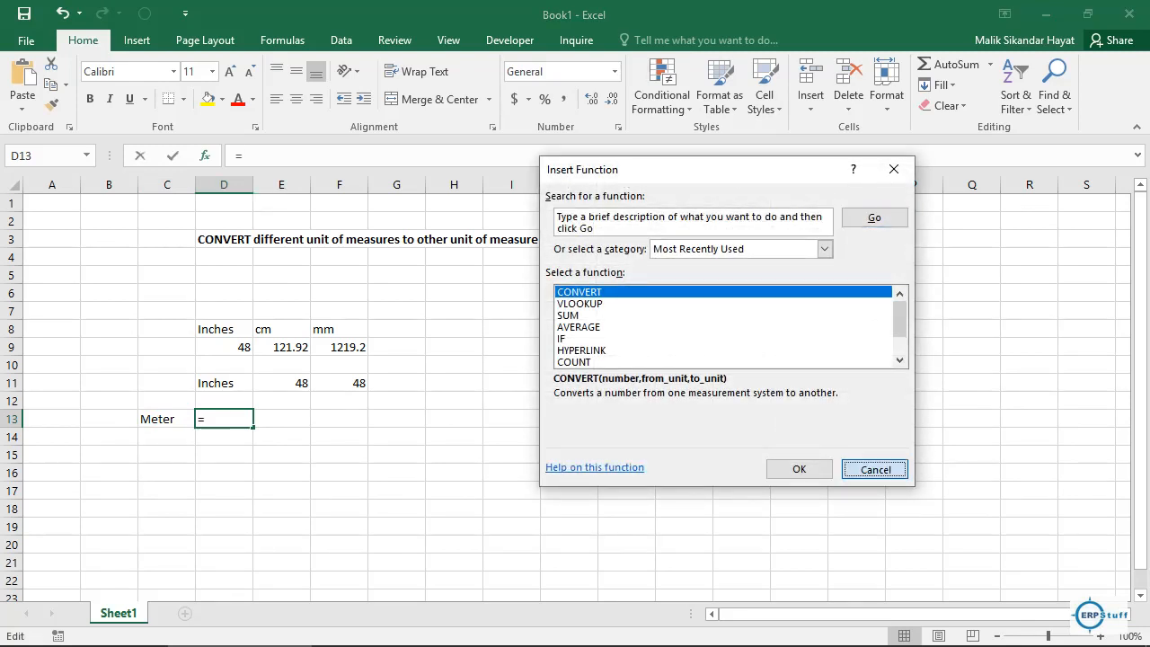
Change the header in D8 to the unit code in.
{"action": "left_click", "coordinate": [224, 329]}
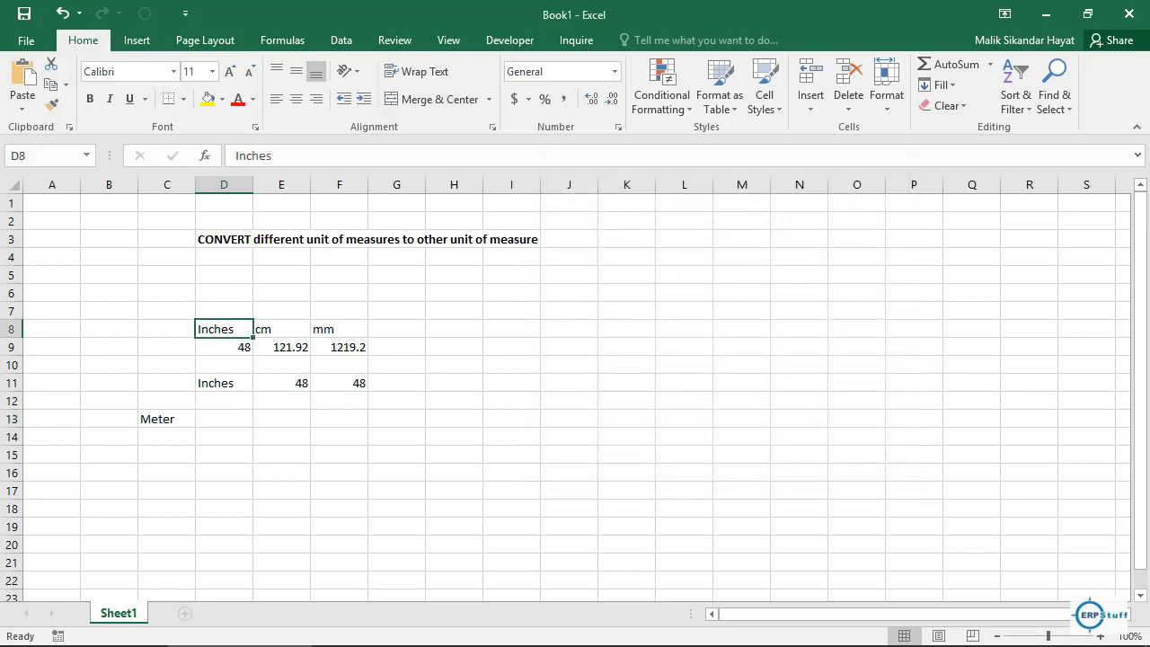
{"action": "type", "text": "in"}
{"action": "key", "text": "Return"}
Insert a CONVERT function in D13 that converts D9 from the unit code referenced in D8 to "m".
{"action": "key", "text": "Down"}
{"action": "key", "text": "Down"}
{"action": "key", "text": "Down"}
{"action": "key", "text": "Down"}
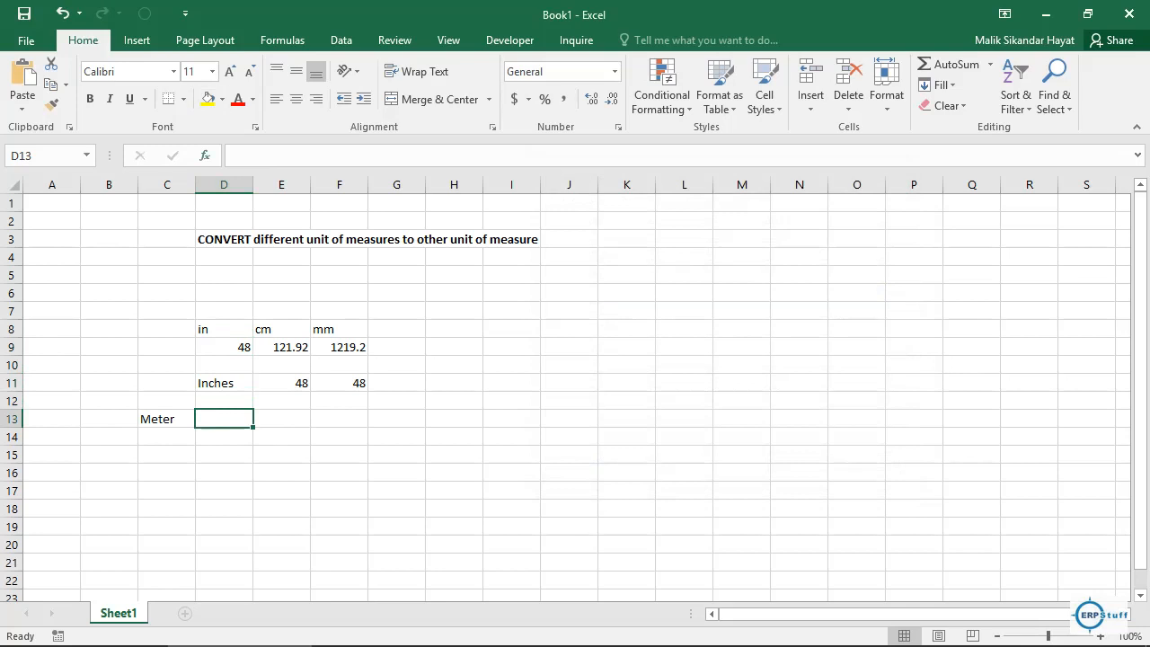
{"action": "key", "text": "shift+F3"}
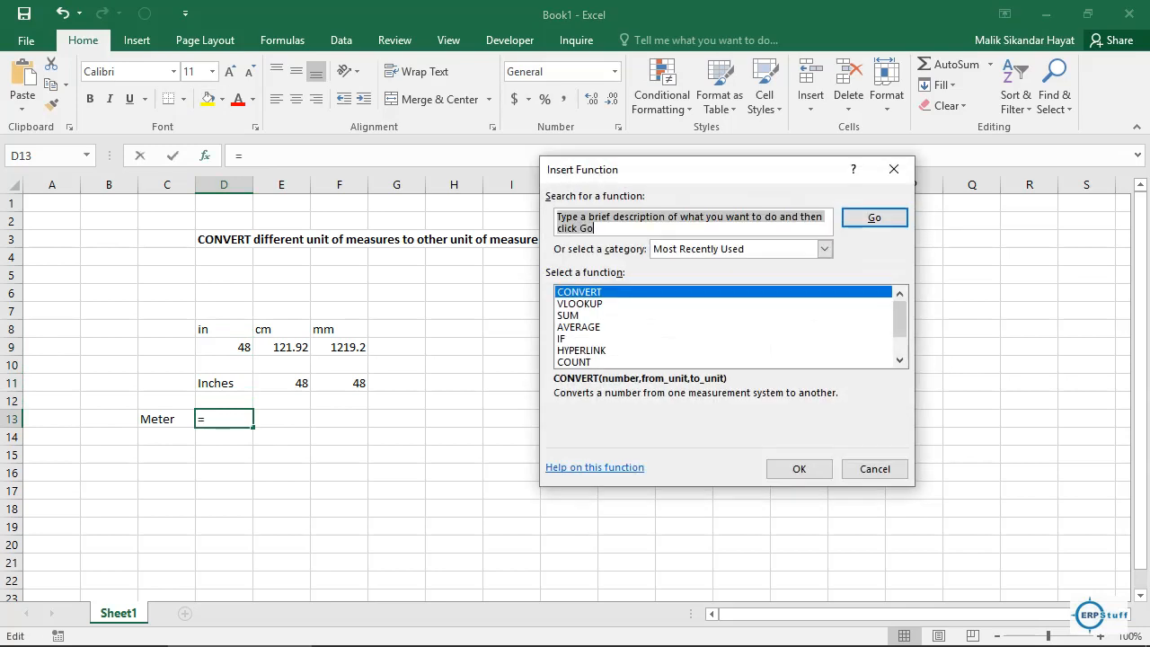
{"action": "left_click", "coordinate": [799, 469]}
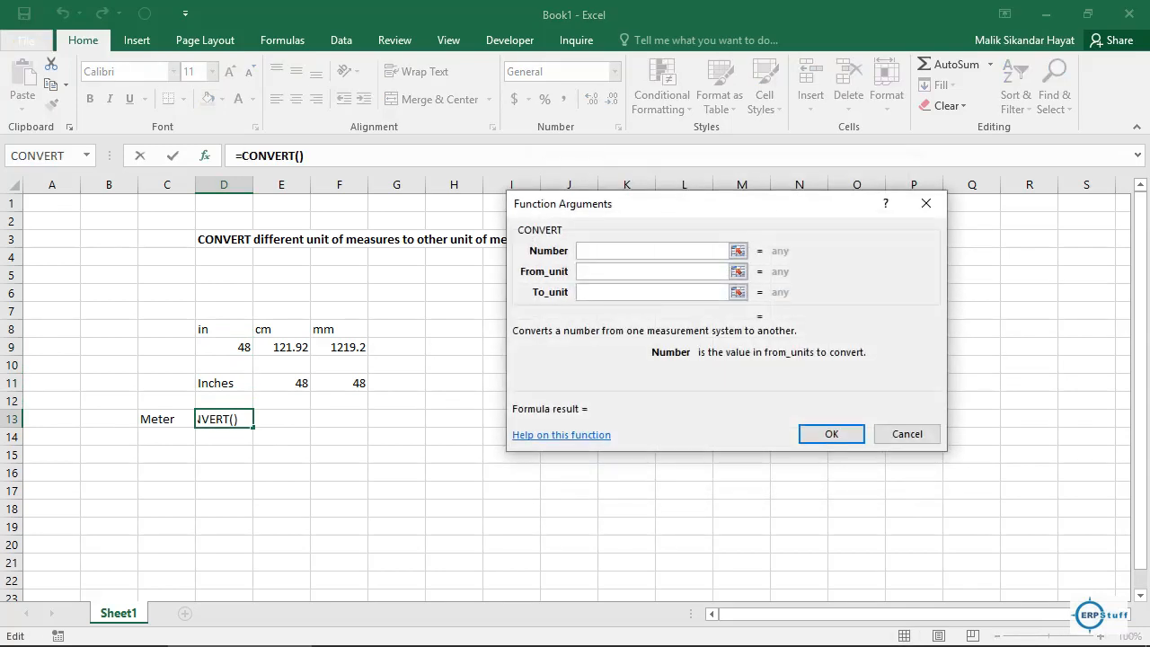
{"action": "left_click", "coordinate": [224, 347]}
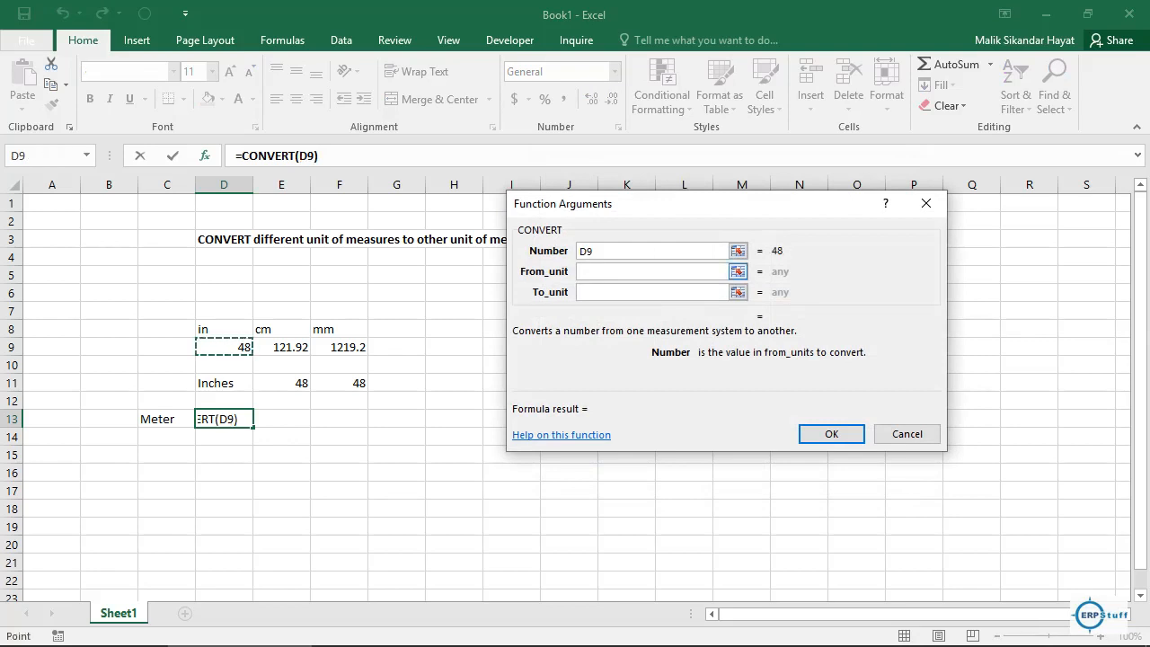
{"action": "key", "text": "Tab"}
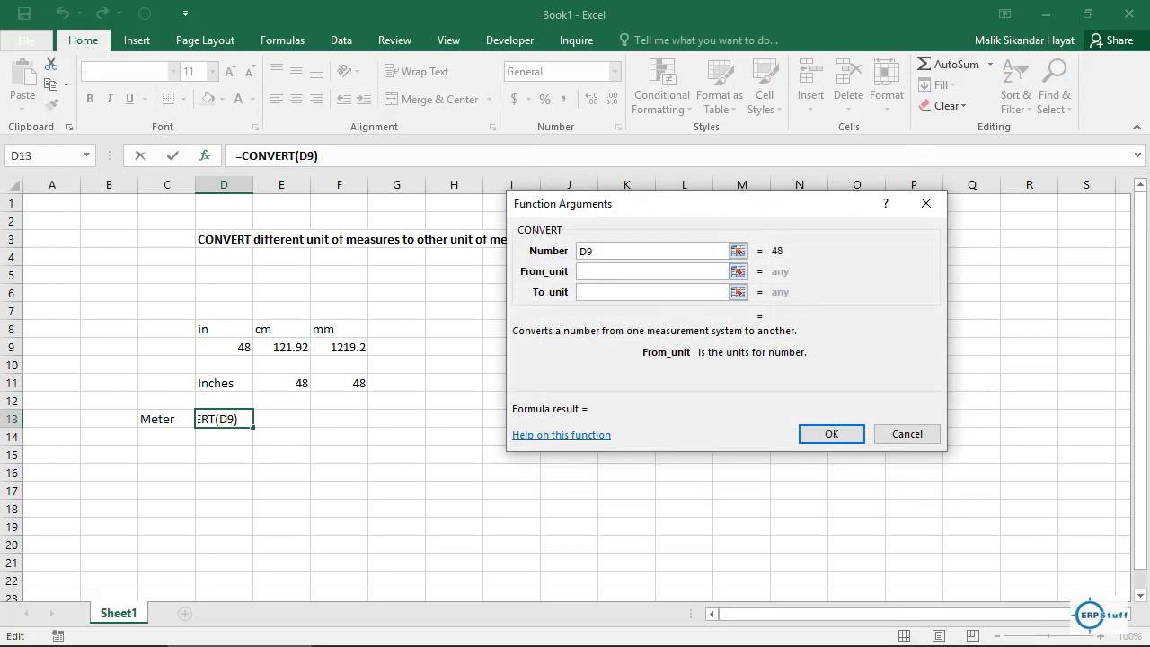
{"action": "left_click", "coordinate": [224, 329]}
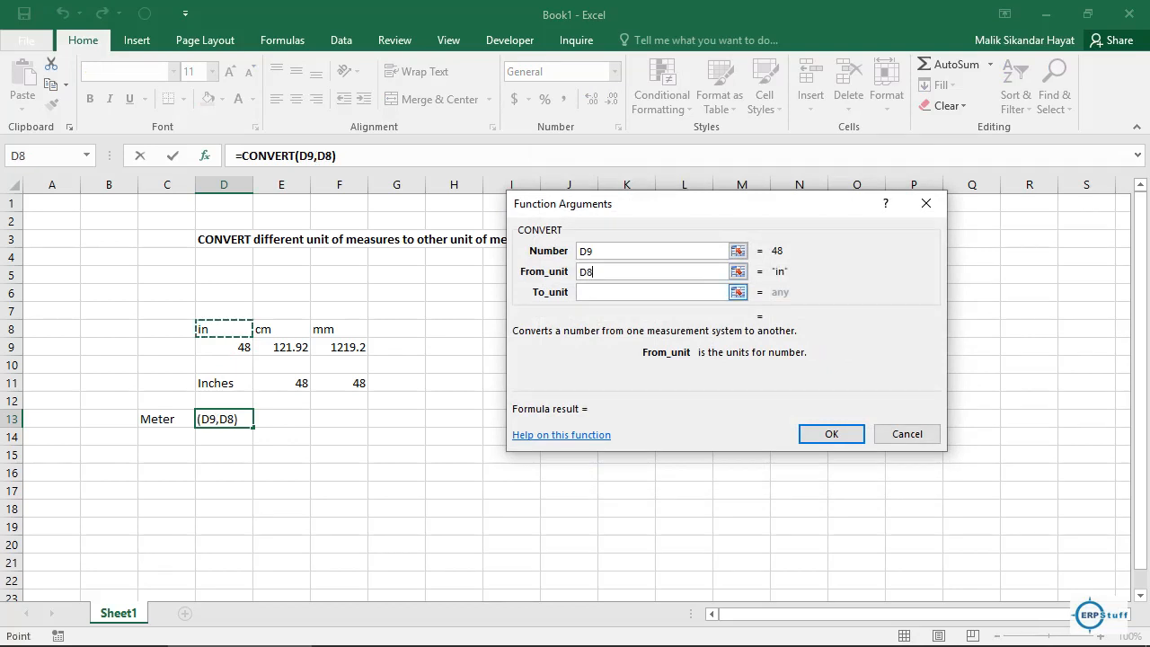
{"action": "left_click", "coordinate": [652, 292]}
{"action": "type", "text": "m"}
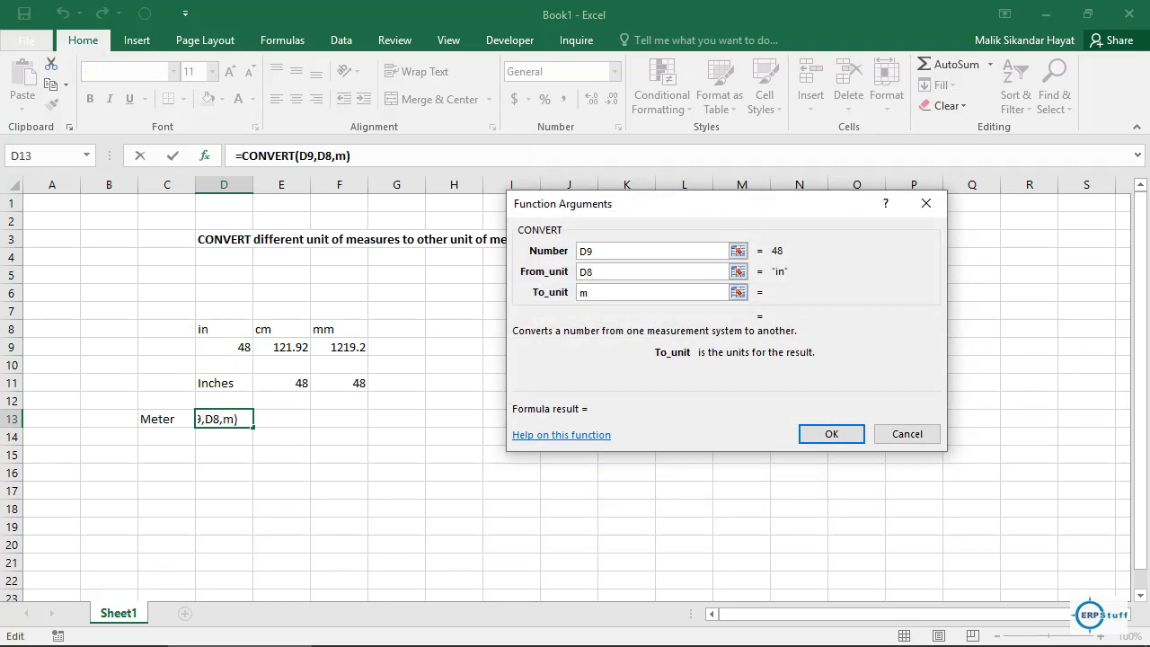
{"action": "left_click_drag", "start_coordinate": [629, 271], "coordinate": [578, 272]}
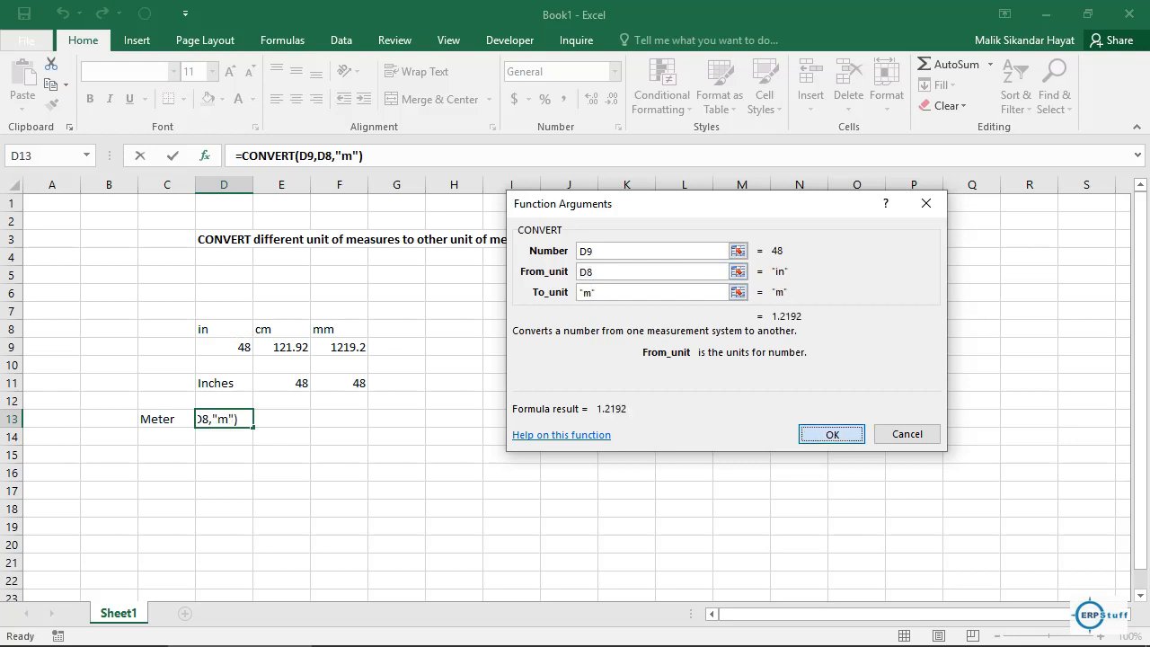
{"action": "left_click", "coordinate": [832, 435]}
Copy the metre conversion formula from D13 into E13:F13.
{"action": "key", "text": "ctrl+c"}
{"action": "key", "text": "Right"}
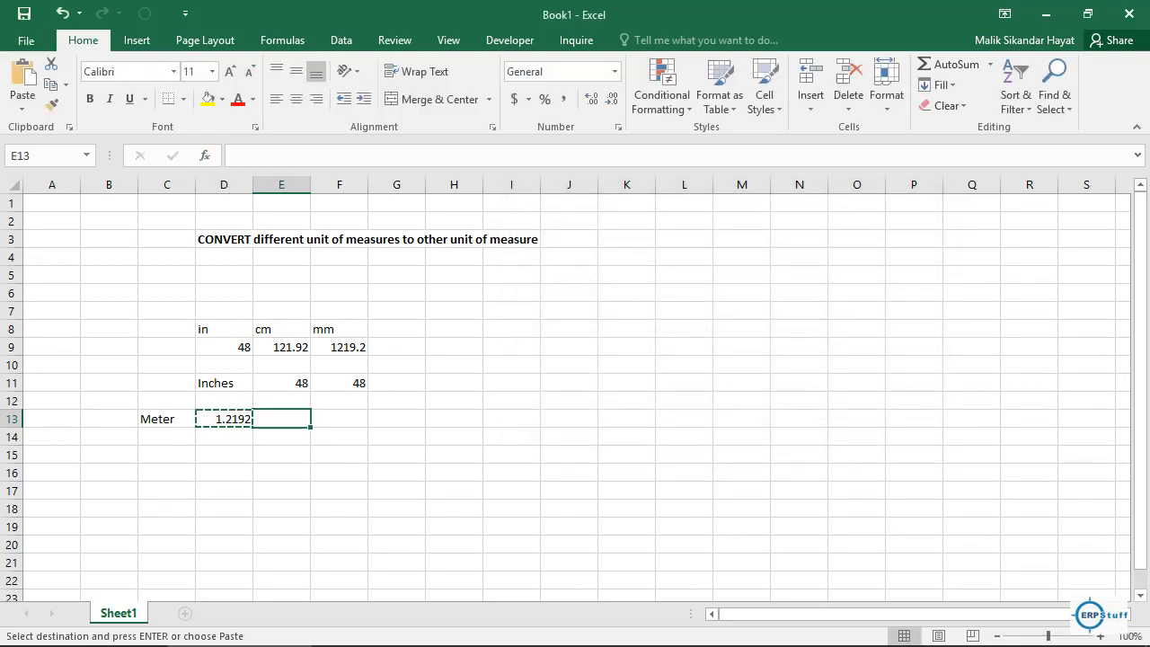
{"action": "key", "text": "shift+Right"}
{"action": "key", "text": "ctrl+v"}
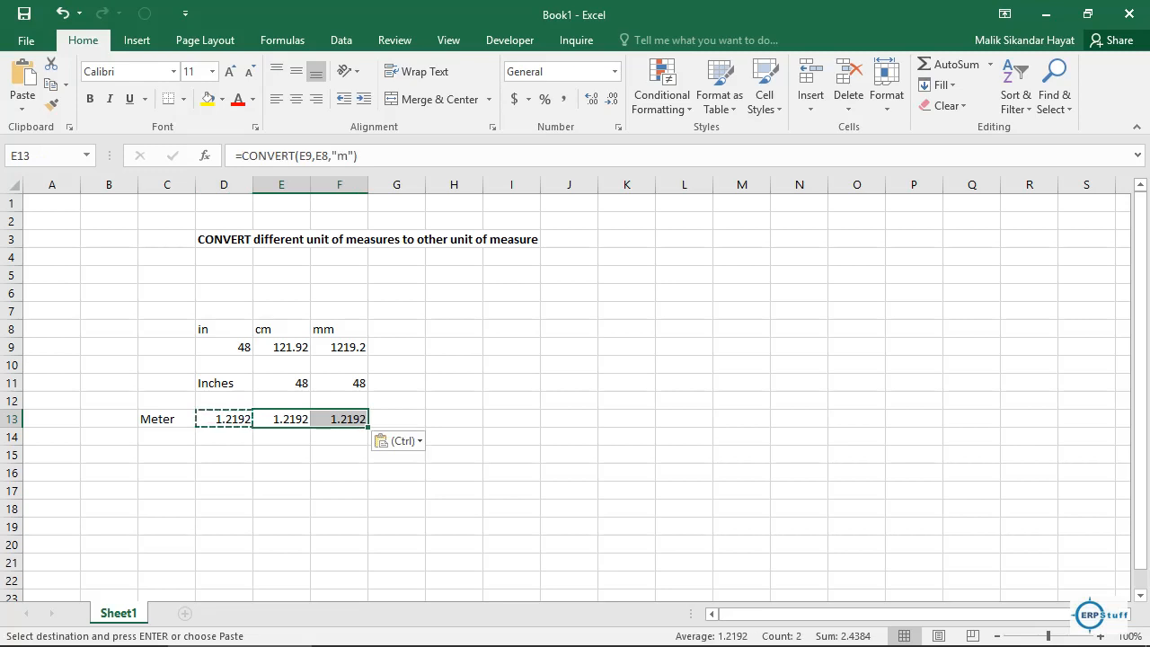
{"action": "key", "text": "Escape"}
Examine the conversion formulas in the cm and mm columns between rows 9 and 13.
{"action": "key", "text": "Up"}
{"action": "key", "text": "Up"}
{"action": "key", "text": "Up"}
{"action": "key", "text": "Up"}
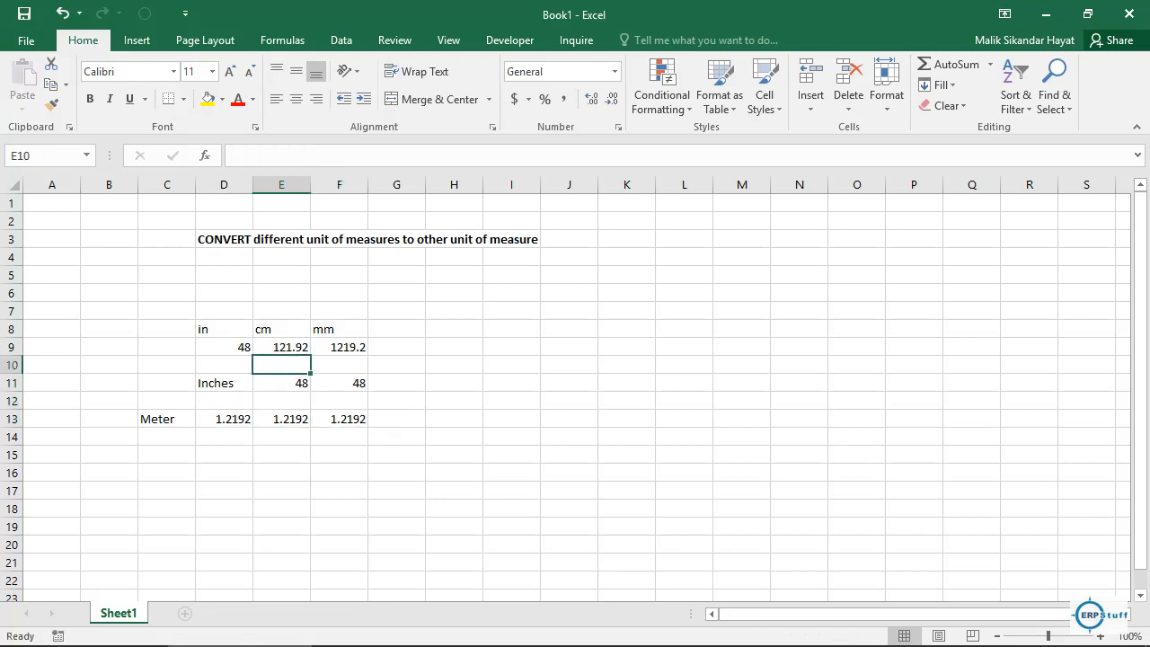
{"action": "key", "text": "Right"}
{"action": "key", "text": "Left"}
{"action": "key", "text": "Down"}
{"action": "key", "text": "Down"}
{"action": "key", "text": "Down"}
{"action": "key", "text": "Down"}
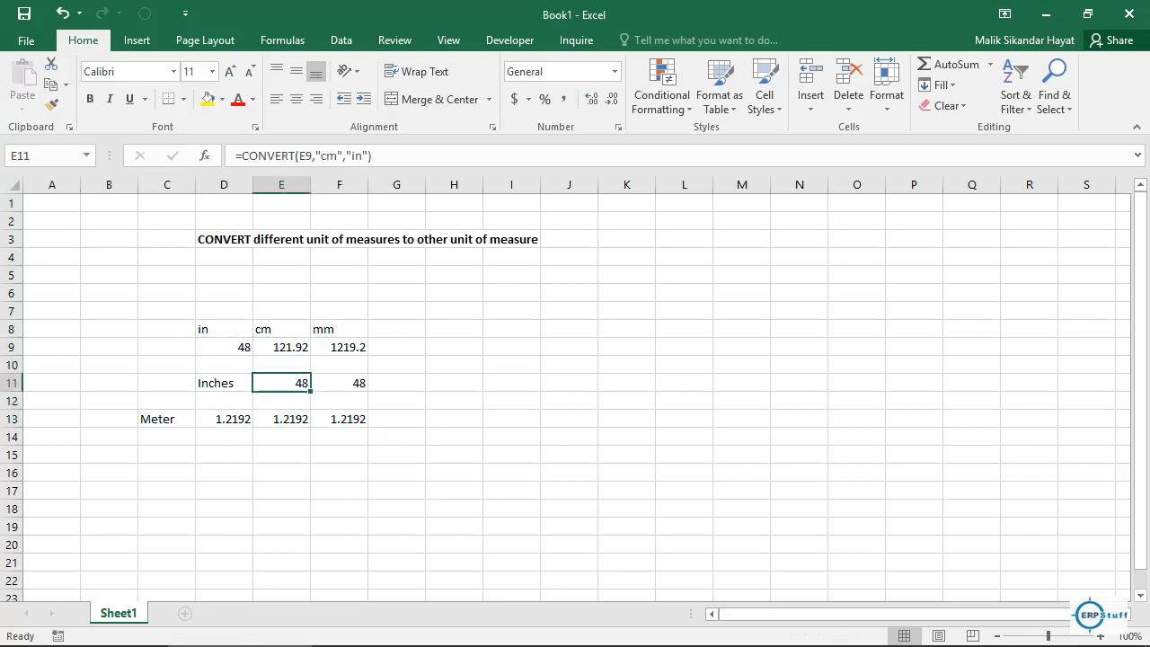
{"action": "key", "text": "Right"}
{"action": "key", "text": "Left"}
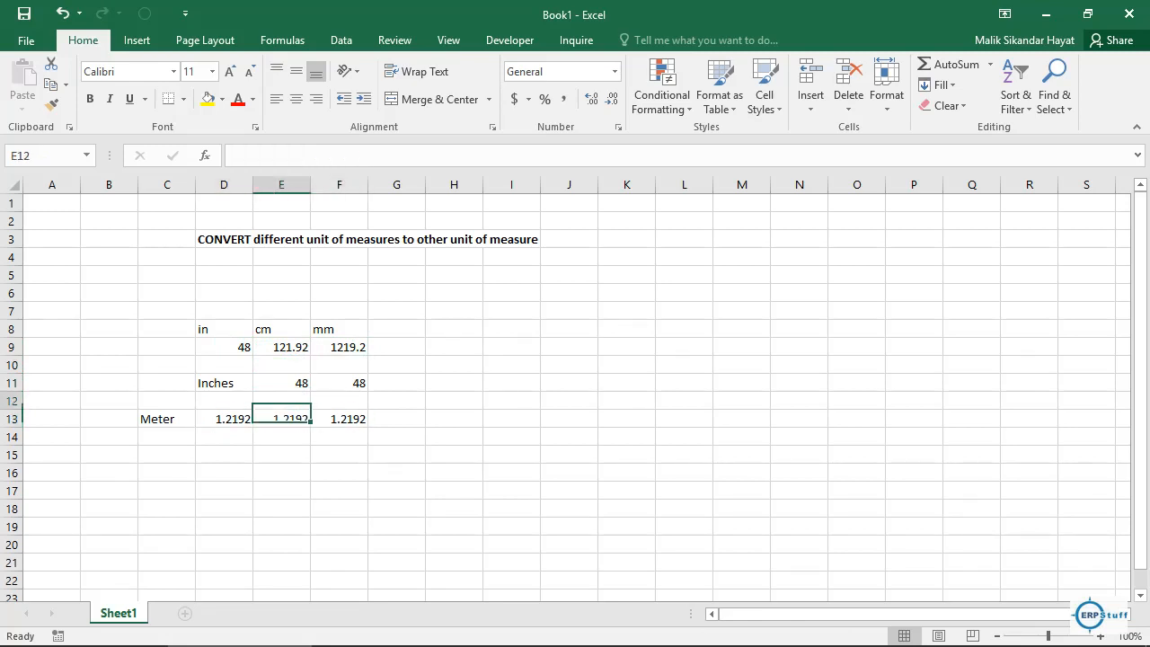
Set the inch value in D9 to 50.
{"action": "key", "text": "Up"}
{"action": "key", "text": "Up"}
{"action": "key", "text": "Up"}
{"action": "key", "text": "Up"}
{"action": "key", "text": "Left"}
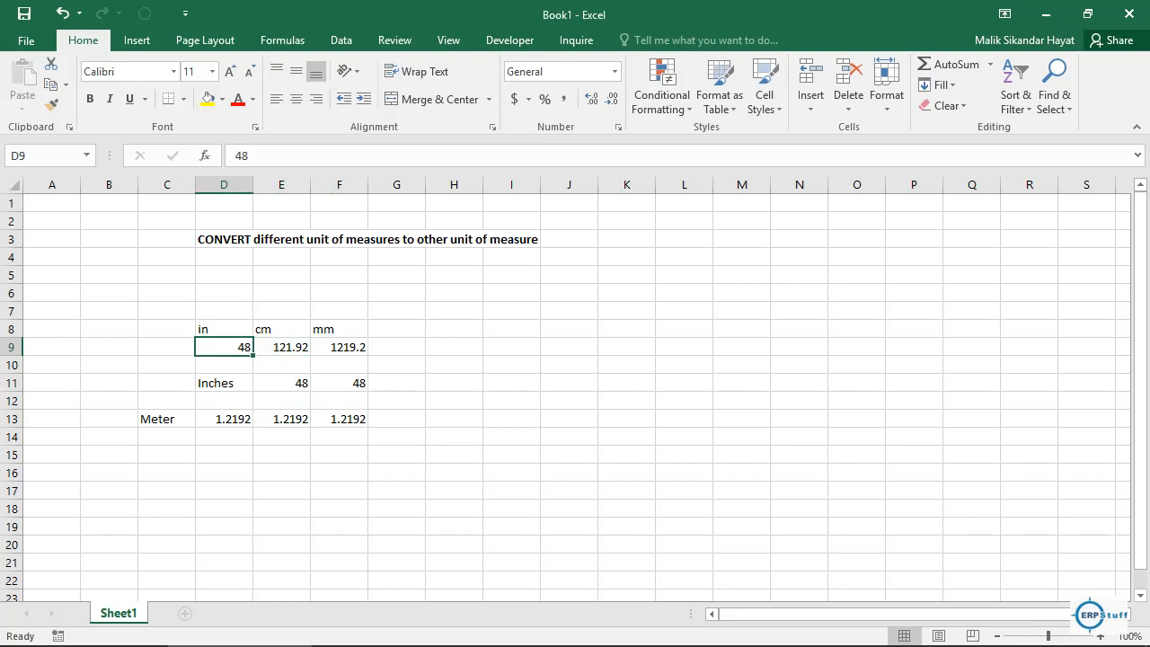
{"action": "type", "text": "50"}
{"action": "key", "text": "Return"}
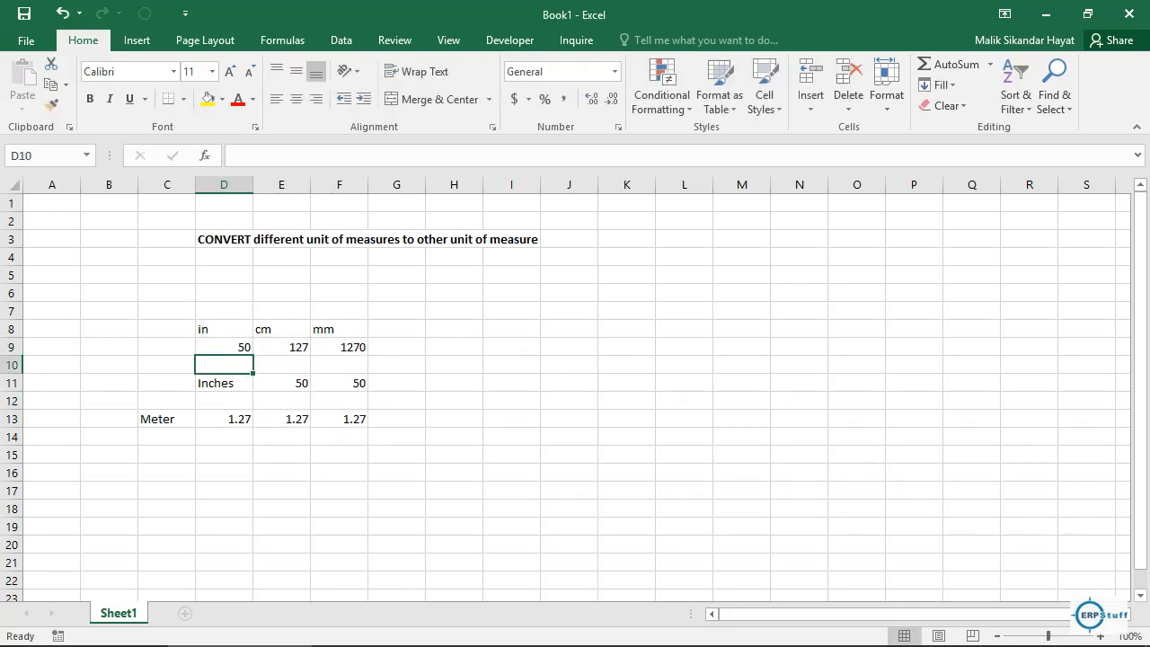
Examine the recalculated centimetre and millimetre conversions in row 9 and the conversions back to inches in row 11.
{"action": "key", "text": "Up"}
{"action": "key", "text": "Right"}
{"action": "key", "text": "Right"}
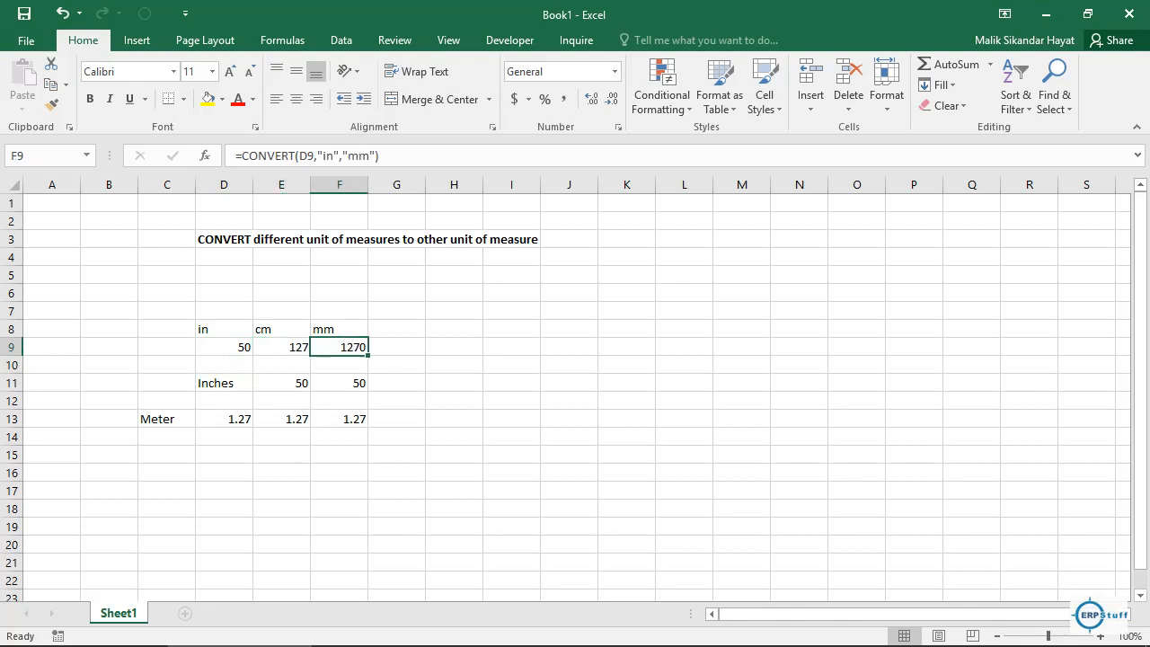
{"action": "key", "text": "Left"}
{"action": "key", "text": "Left"}
{"action": "key", "text": "Down"}
{"action": "key", "text": "Down"}
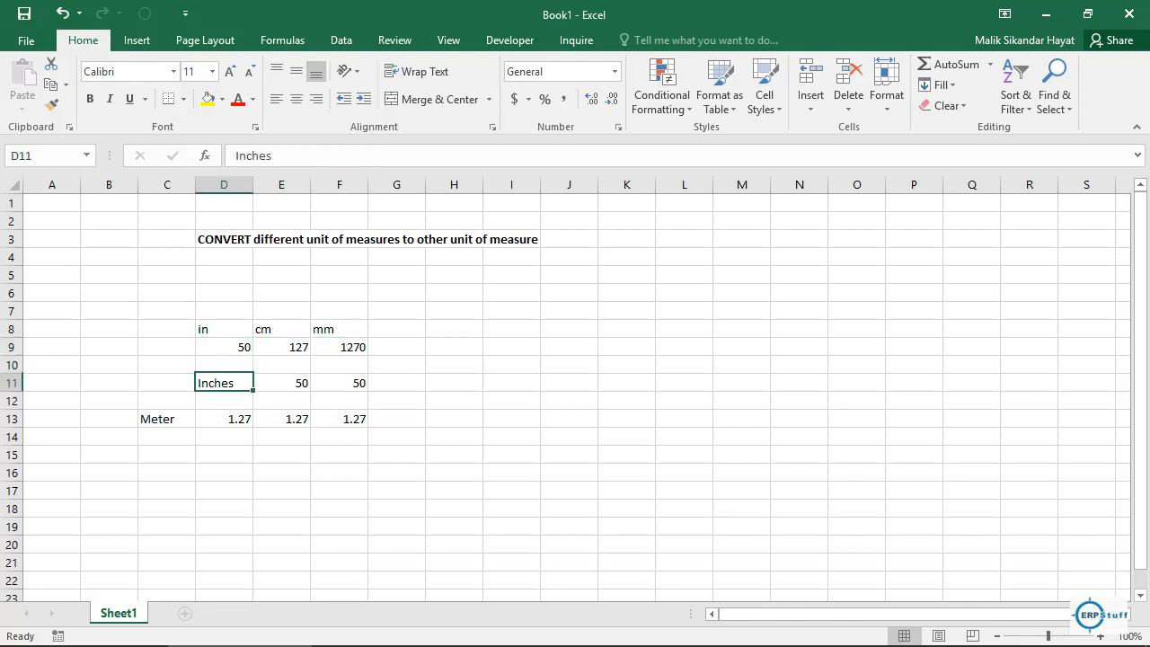
{"action": "key", "text": "Right"}
{"action": "key", "text": "Up"}
{"action": "key", "text": "Up"}
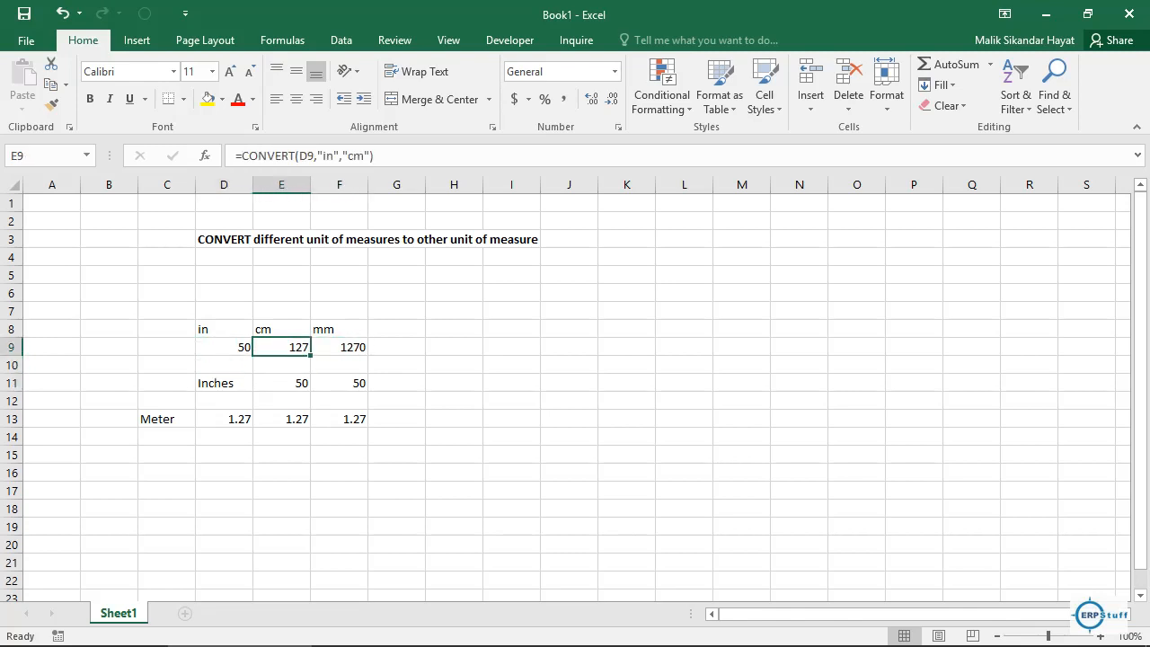
Set the inch value in D9 to 100.
{"action": "key", "text": "Left"}
{"action": "type", "text": "100"}
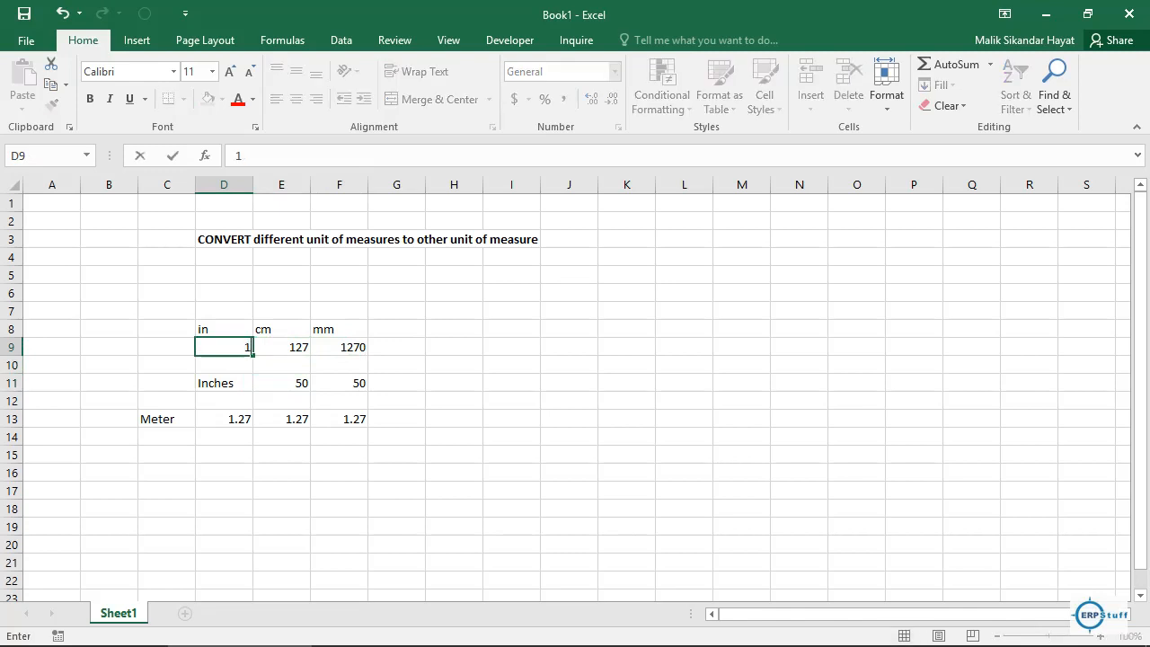
{"action": "key", "text": "Return"}
Insert a CONVERT function in D16 that converts the metre value in D13 from "m" to "in".
{"action": "key", "text": "Down"}
{"action": "key", "text": "Down"}
{"action": "key", "text": "Down"}
{"action": "key", "text": "Down"}
{"action": "key", "text": "Down"}
{"action": "key", "text": "Down"}
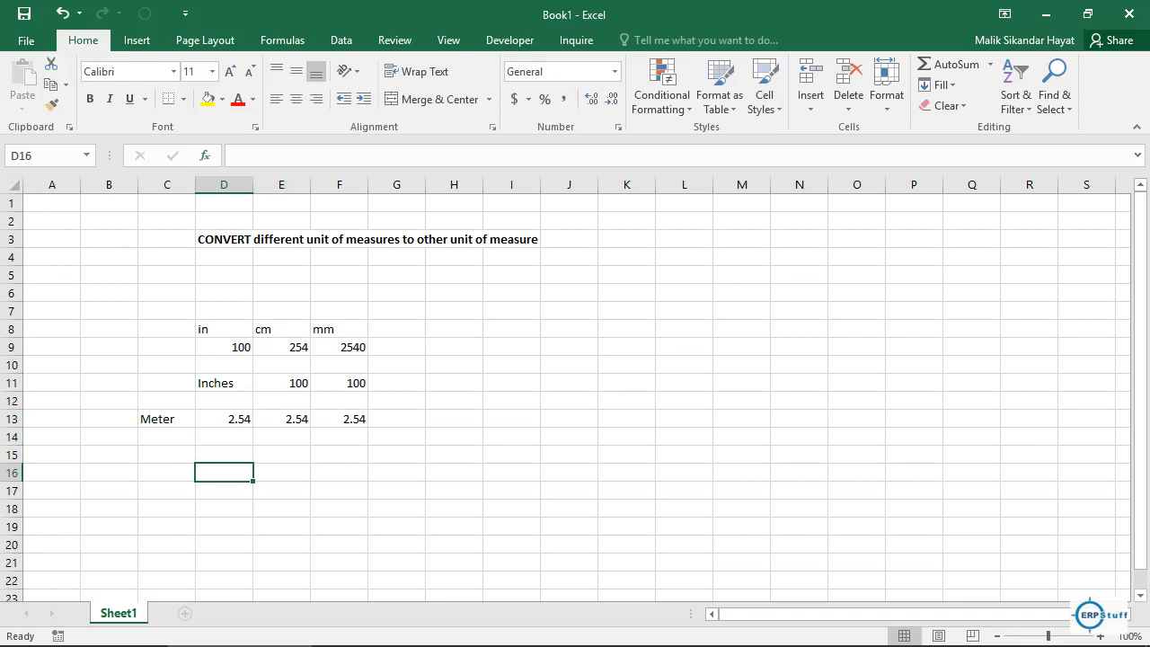
{"action": "type", "text": "="}
{"action": "key", "text": "shift+F3"}
{"action": "key", "text": "Return"}
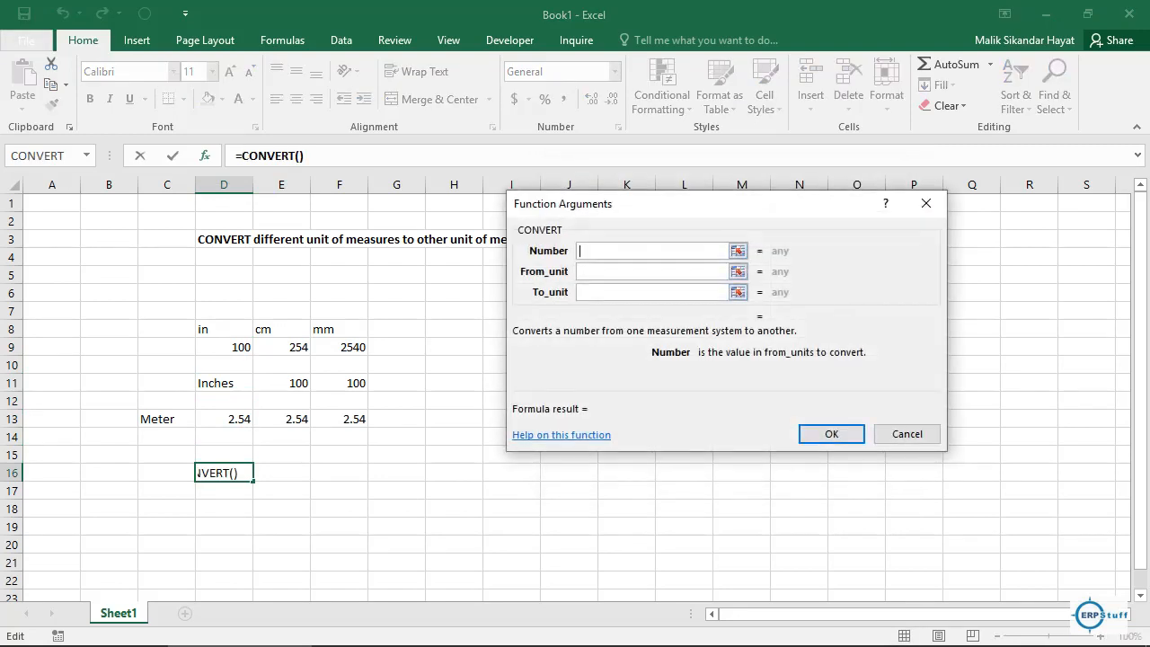
{"action": "left_click", "coordinate": [224, 419]}
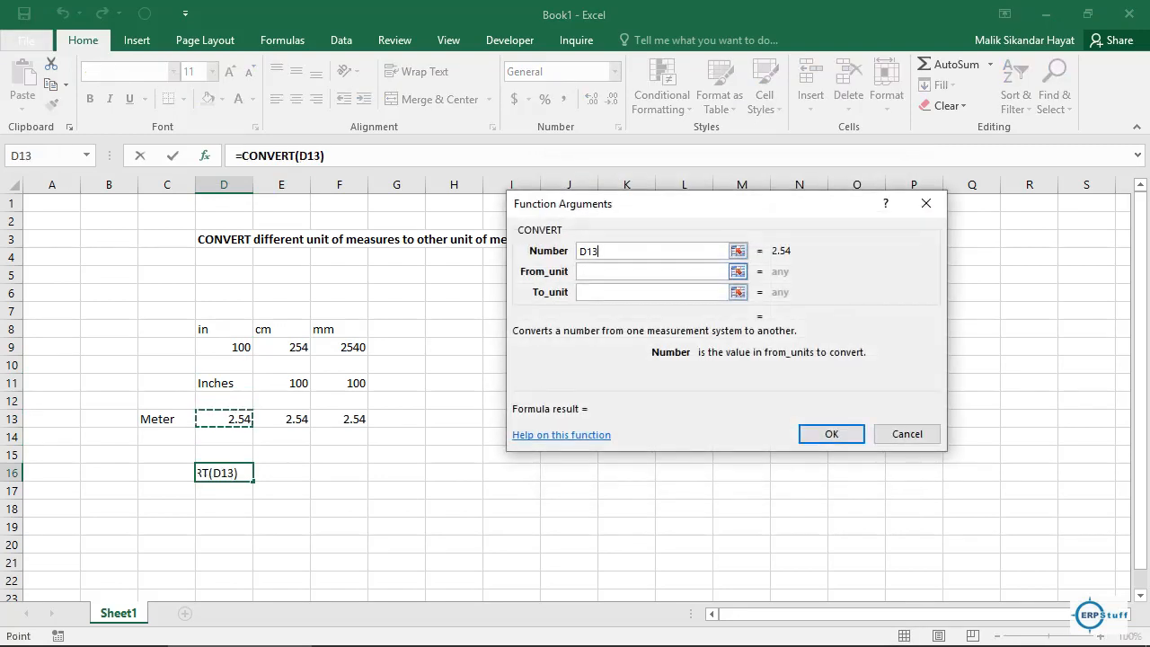
{"action": "left_click", "coordinate": [652, 272]}
{"action": "type", "text": "m"}
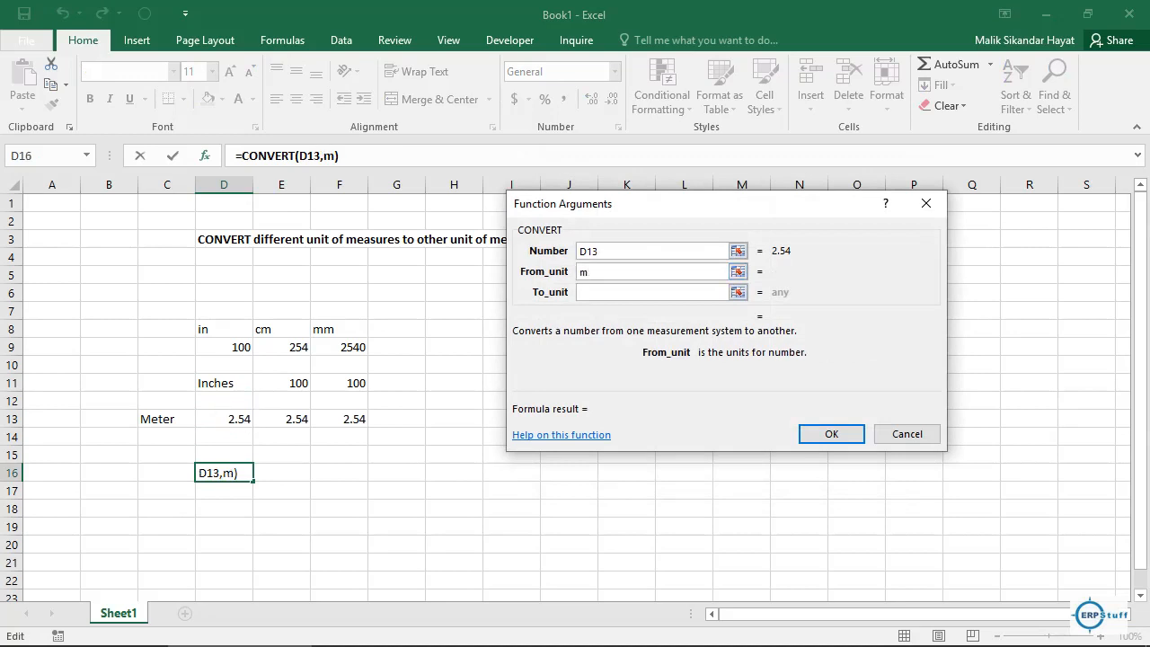
{"action": "key", "text": "Tab"}
{"action": "type", "text": "in"}
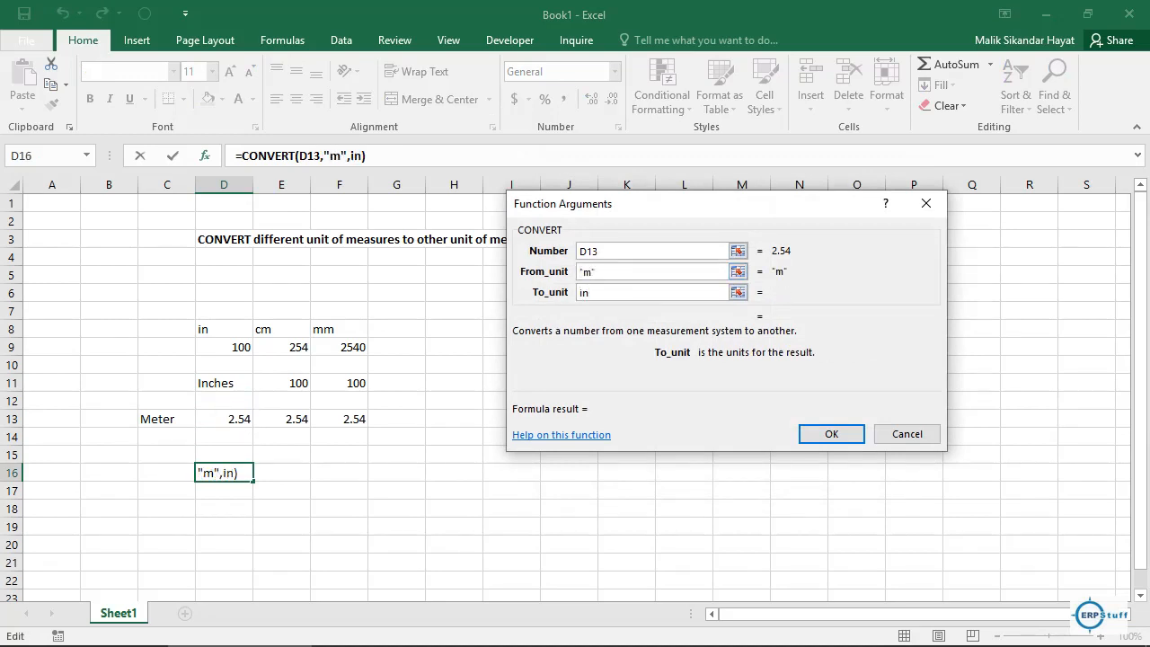
{"action": "left_click", "coordinate": [832, 434]}
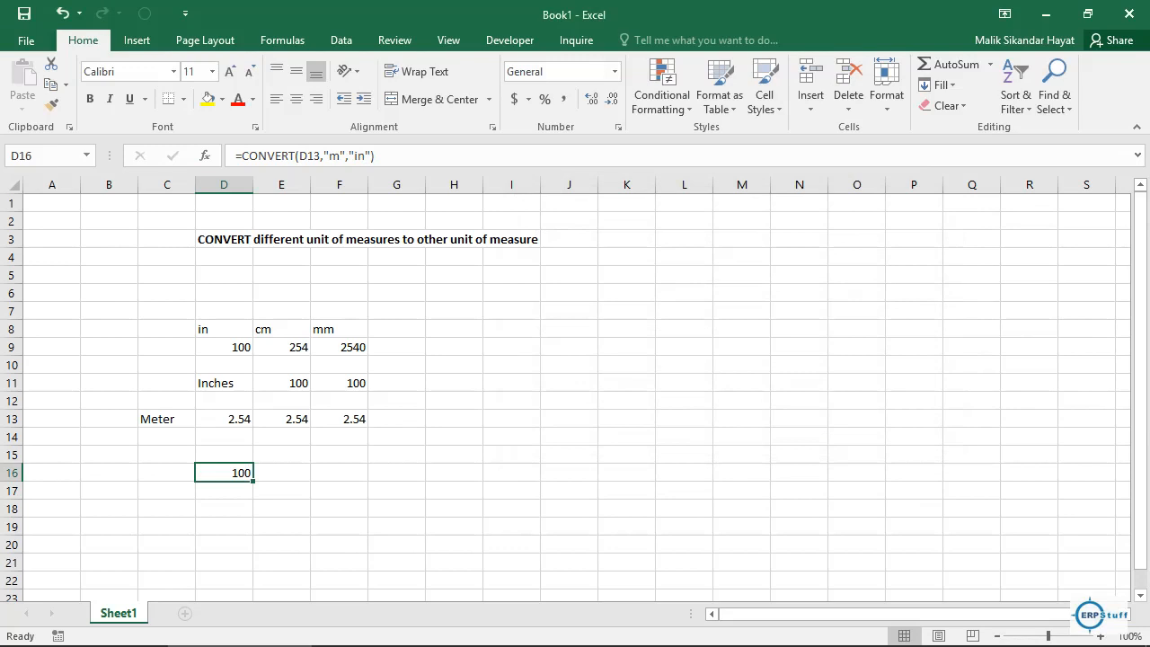
Compare the inch input in D9 with the metre formula in D13 and the conversion back to inches in D16.
{"action": "key", "text": "Up"}
{"action": "key", "text": "Up"}
{"action": "key", "text": "Up"}
{"action": "key", "text": "Up"}
{"action": "key", "text": "Up"}
{"action": "key", "text": "Up"}
{"action": "key", "text": "Up"}
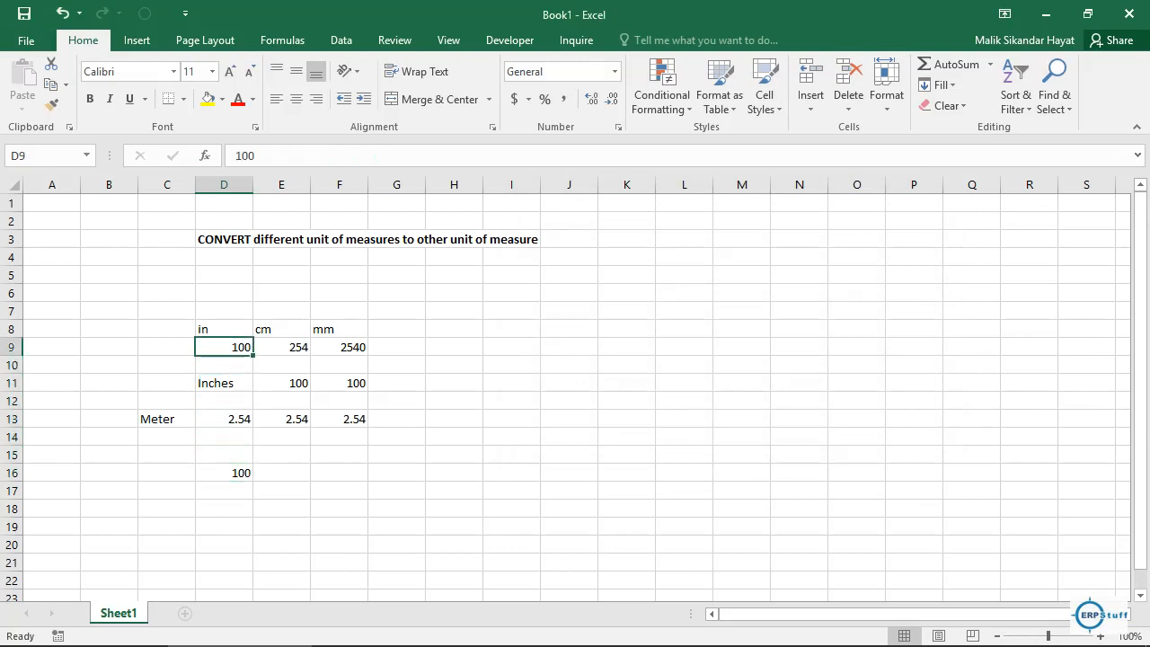
{"action": "key", "text": "Down"}
{"action": "key", "text": "Down"}
{"action": "key", "text": "Down"}
{"action": "key", "text": "Down"}
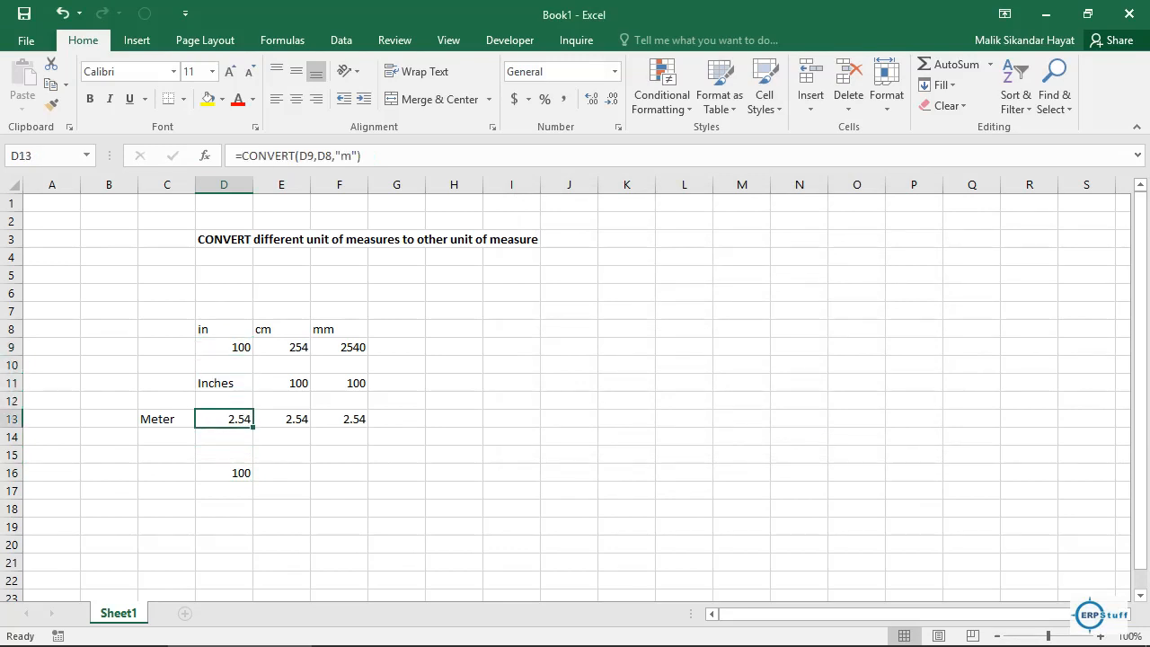
{"action": "key", "text": "Down"}
{"action": "key", "text": "Down"}
{"action": "key", "text": "Down"}
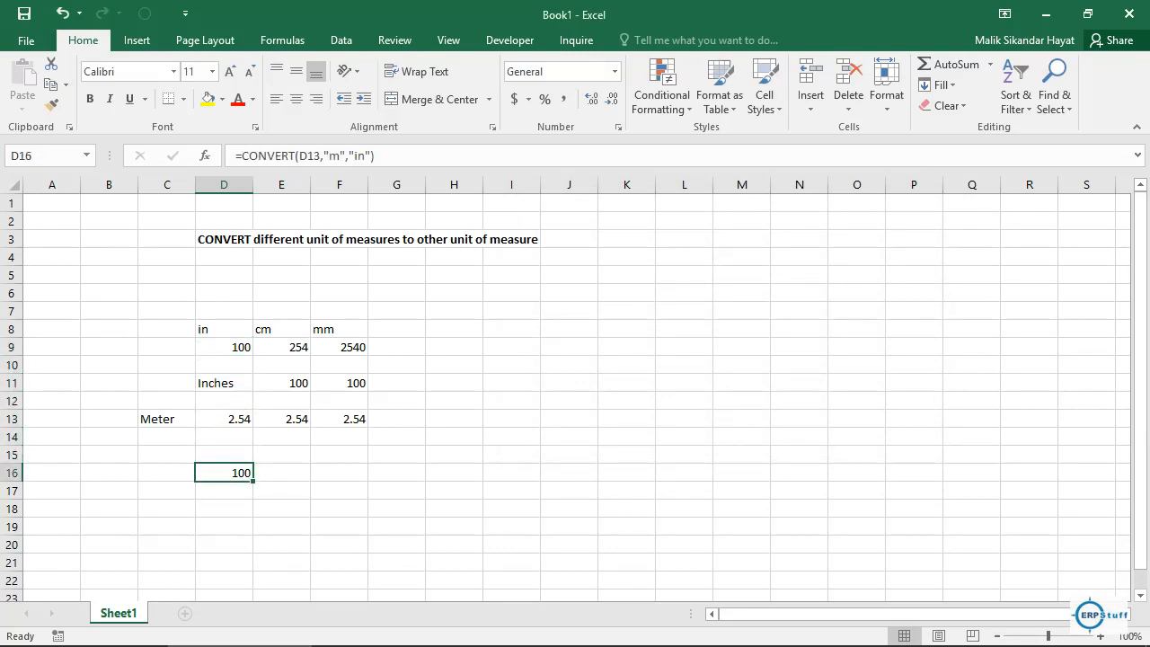